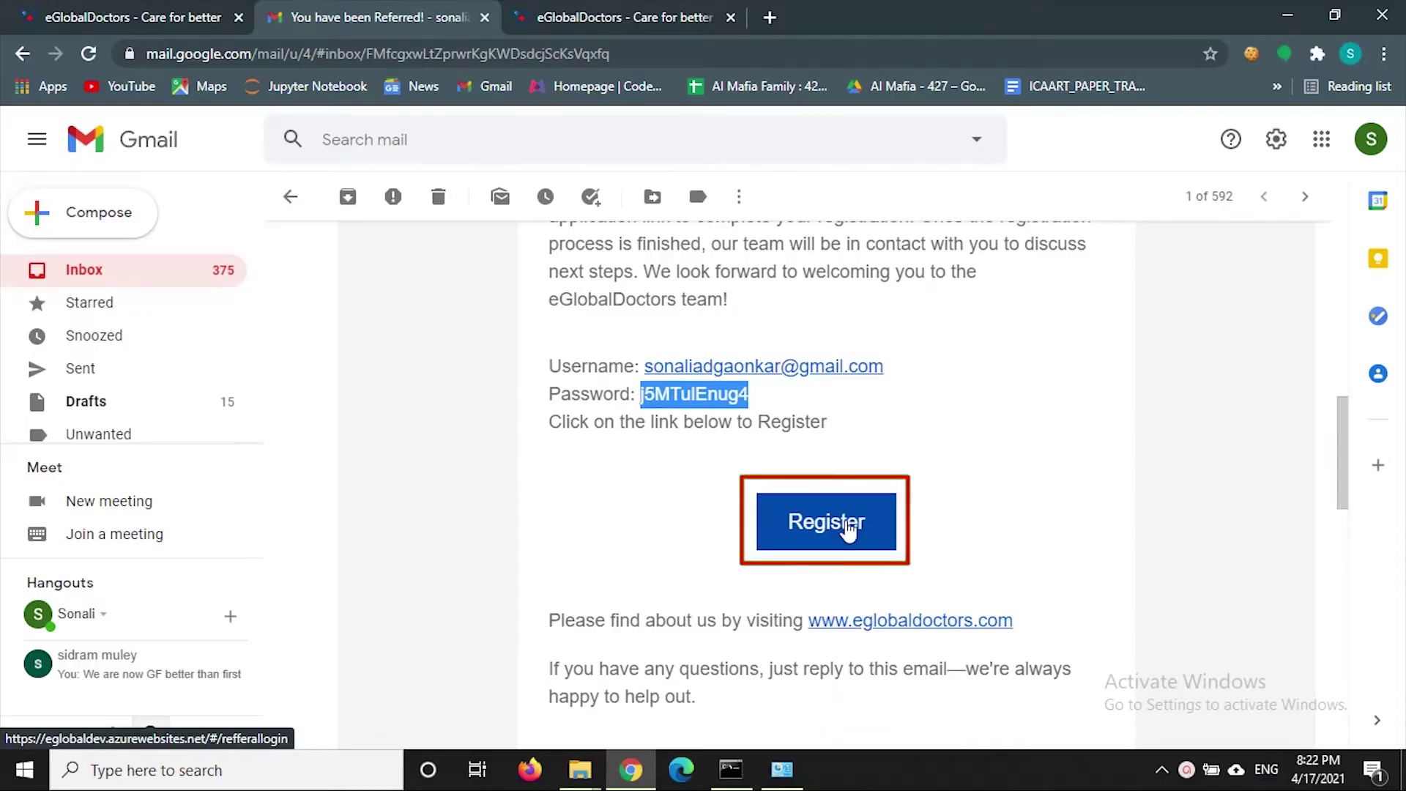
- Follow the Register link in the referral e-mail to open the eGlobalDoctors sign-in page
left_click(644, 16)
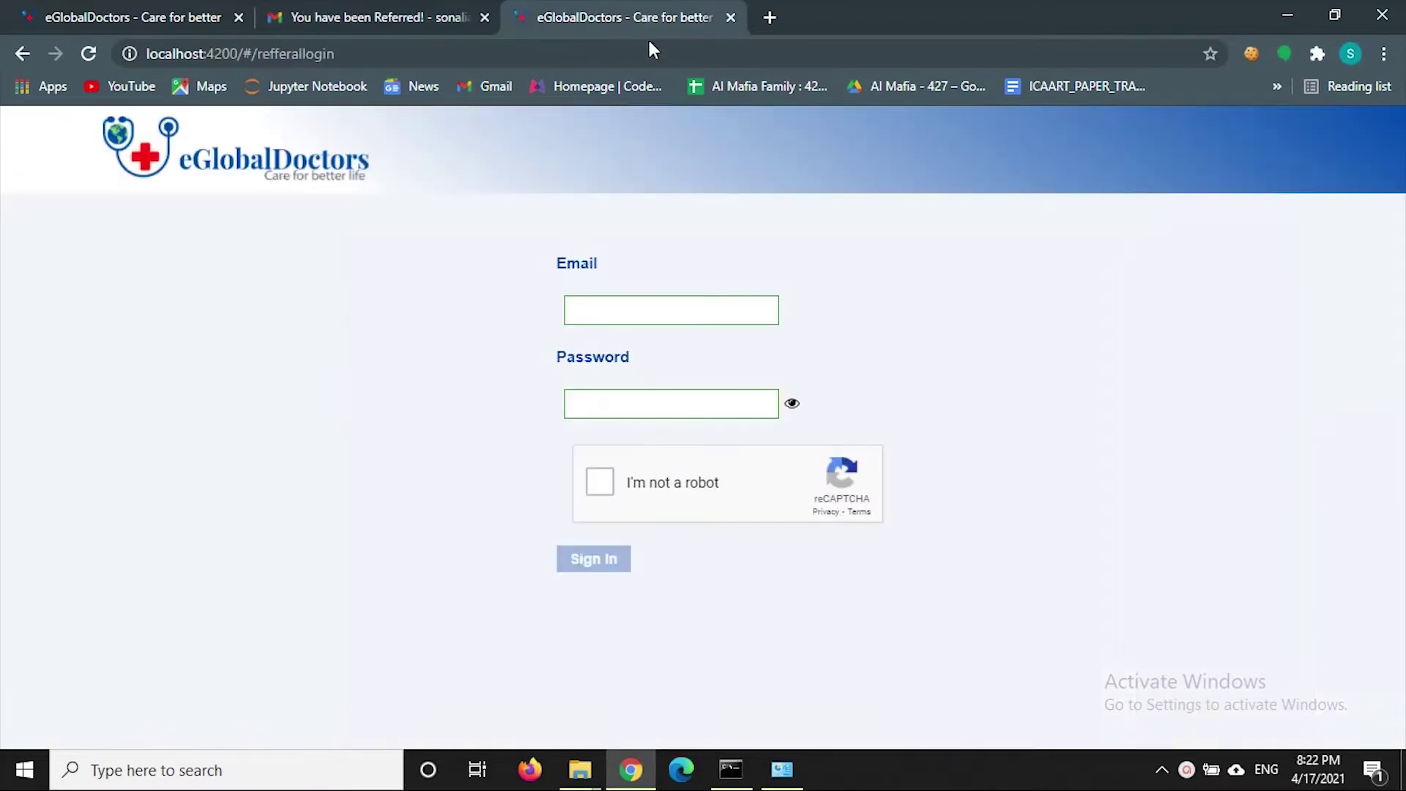
- Fill the Email field from the saved suggestion and paste the temporary password
left_click(685, 305)
left_click(669, 357)
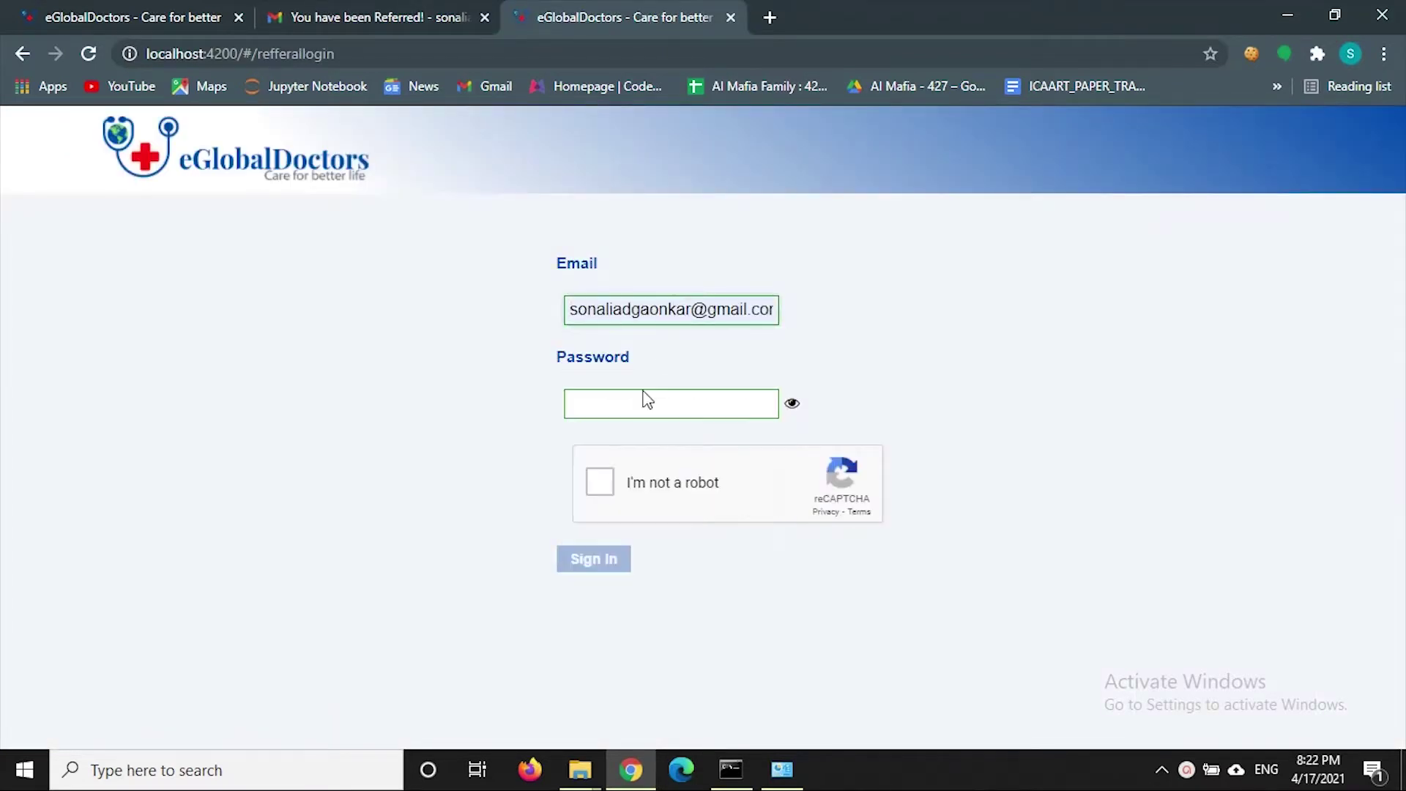
left_click(645, 390)
key("ctrl+v")
- Solve the traffic-light reCAPTCHA, verify it, and sign in
left_click(648, 493)
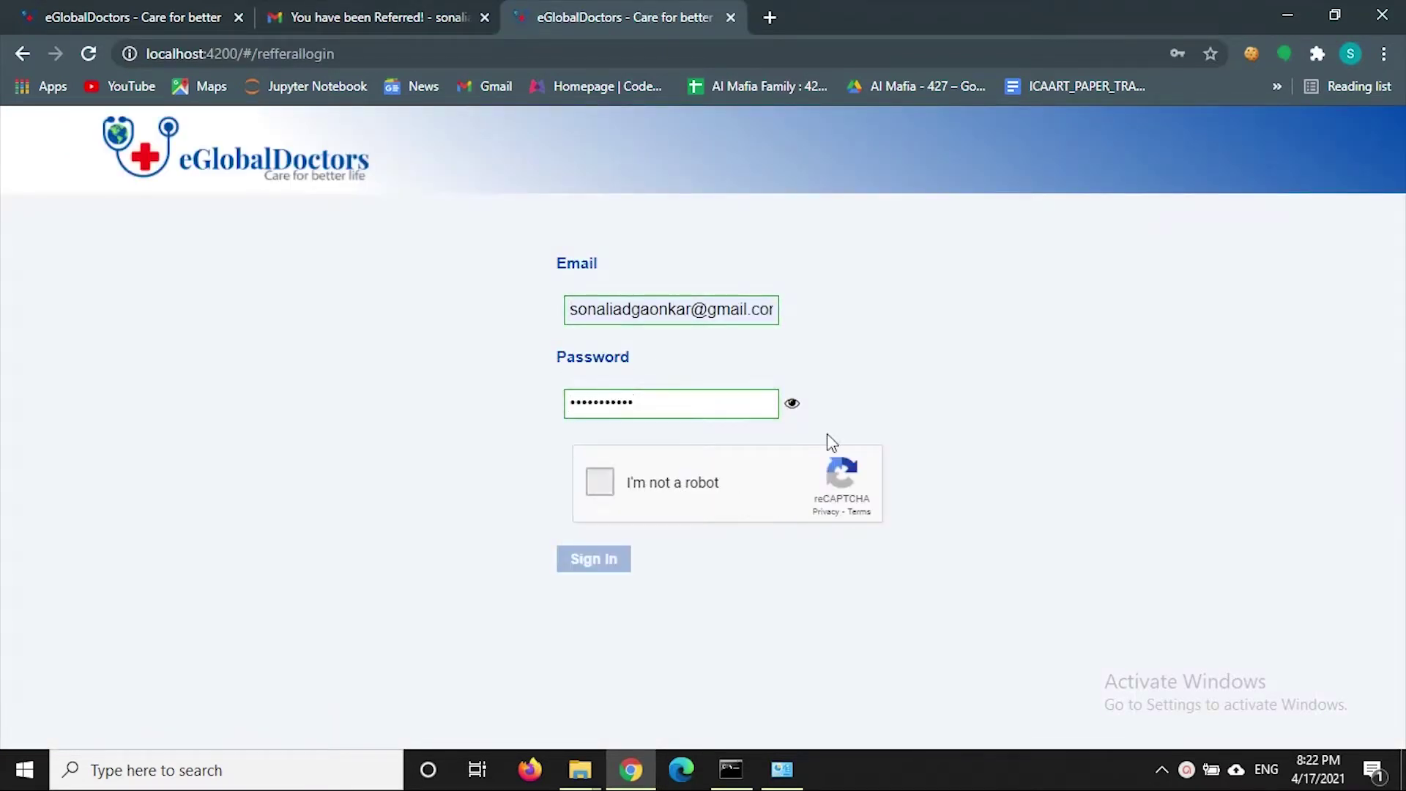
left_click(791, 404)
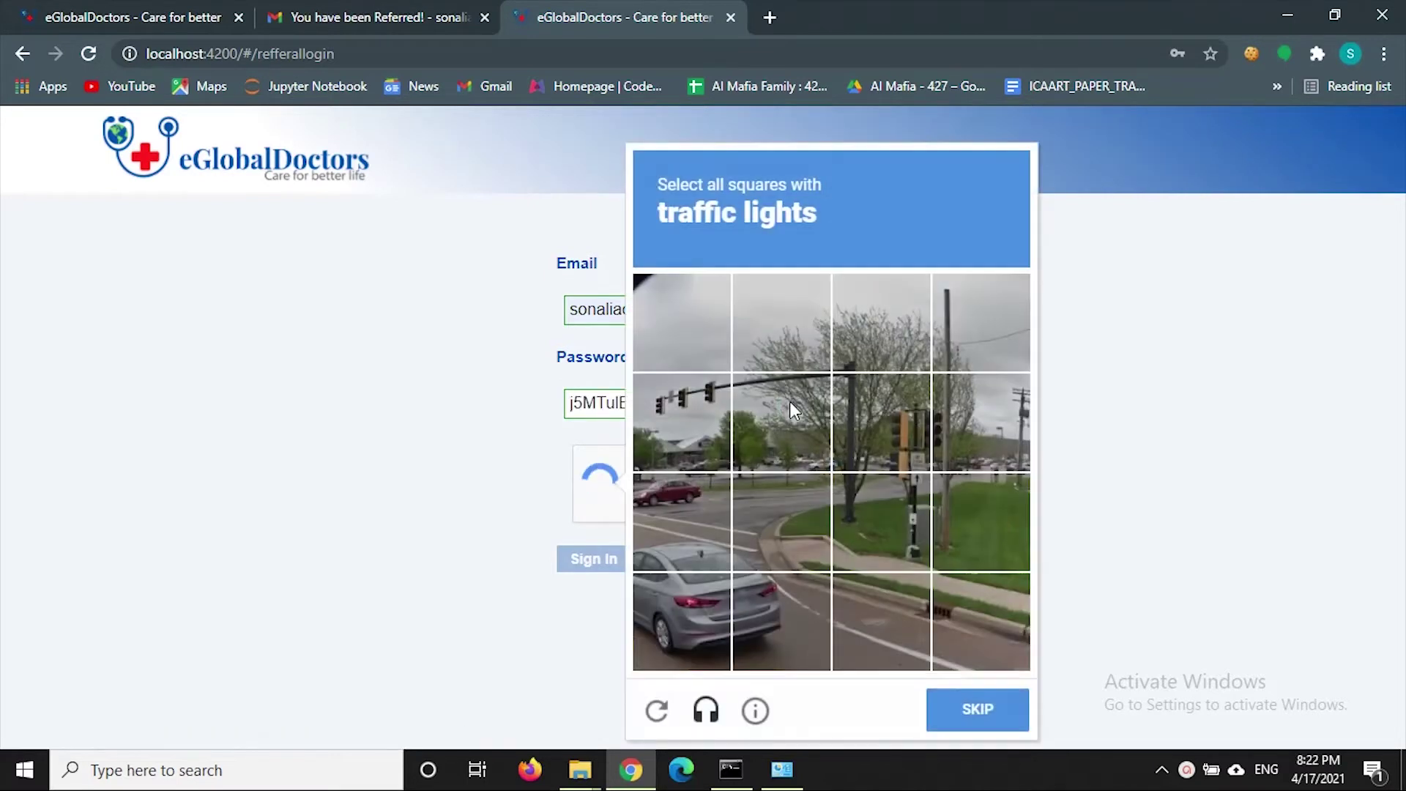
left_click(715, 426)
left_click(871, 450)
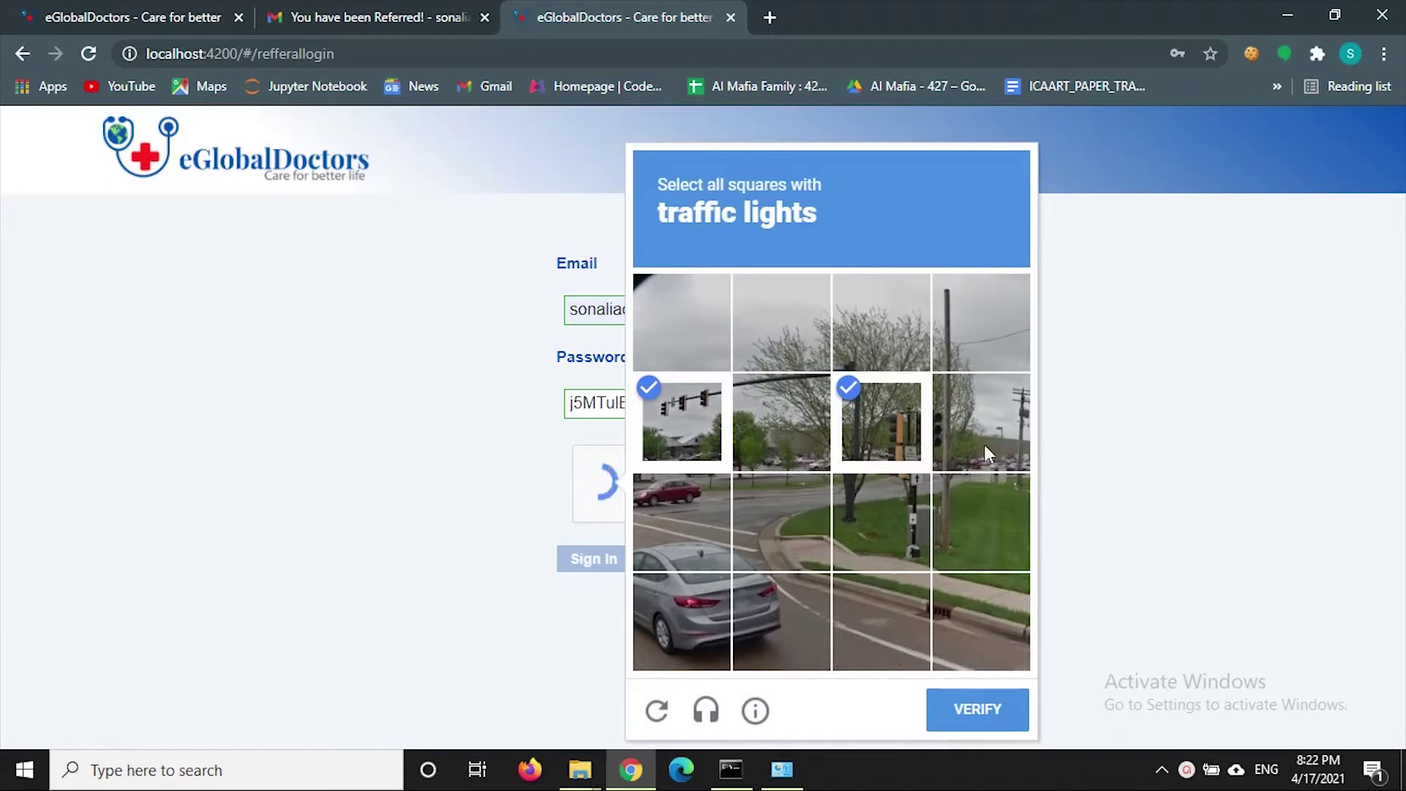
left_click(903, 539)
left_click(1008, 707)
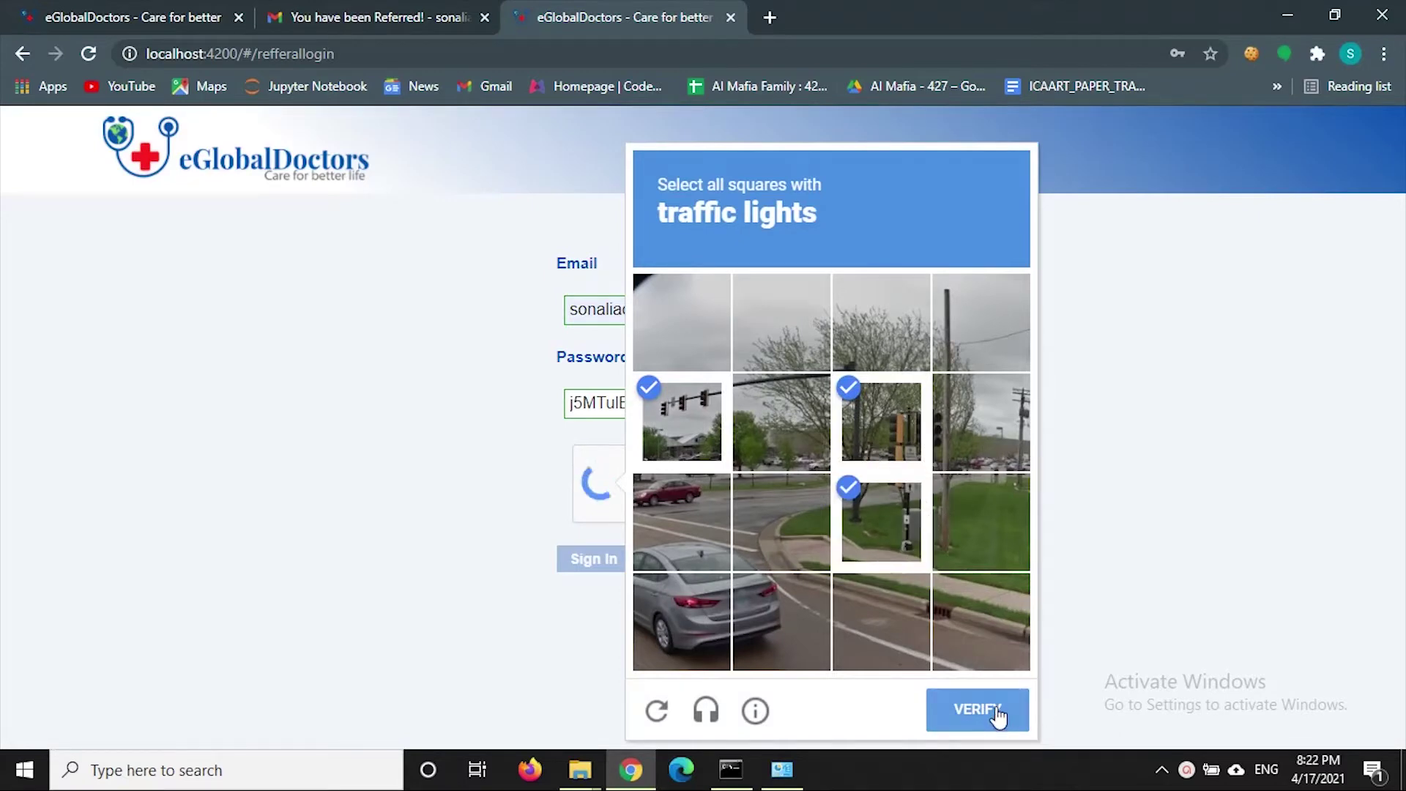
left_click(791, 403)
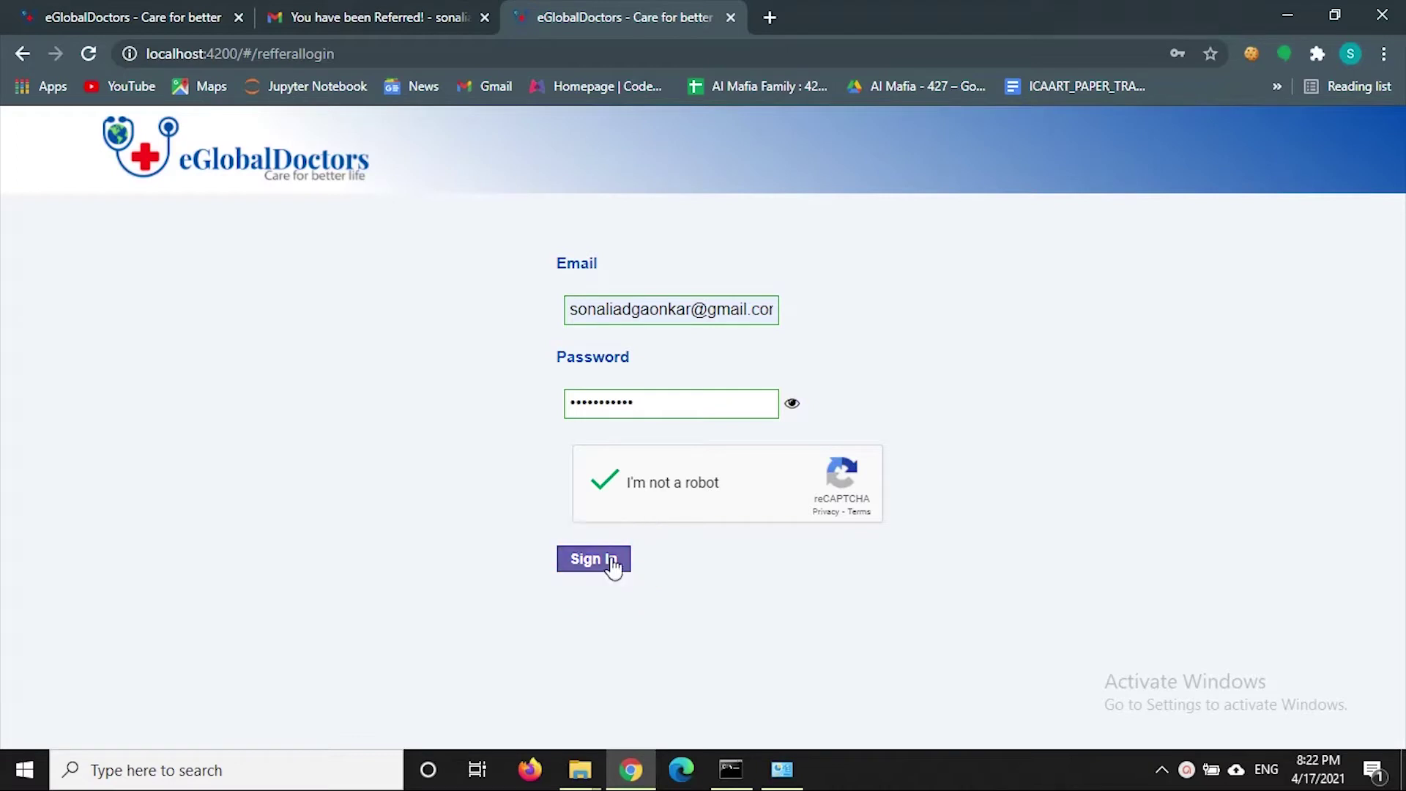
left_click(613, 564)
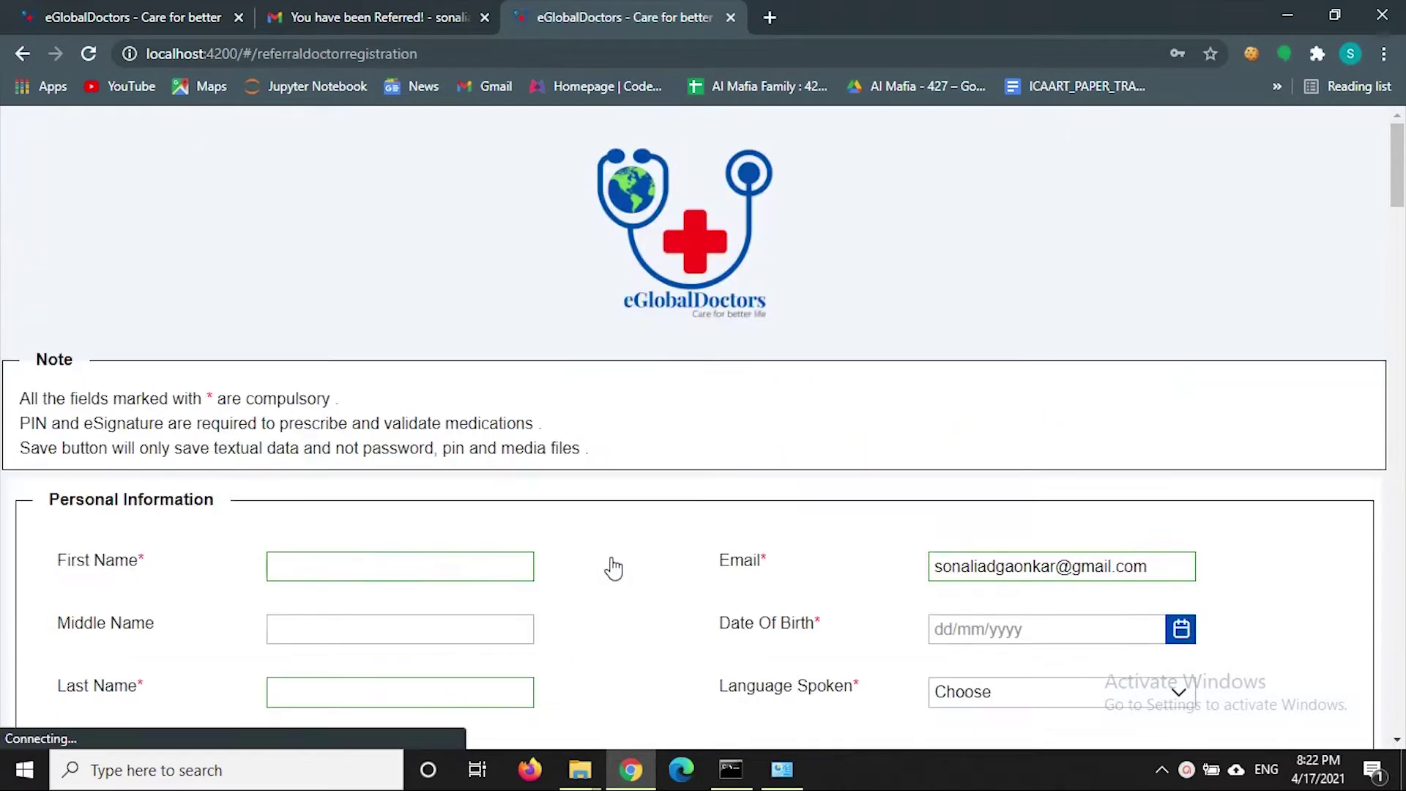
- Enter the doctor's first name, middle initial and last name
scroll(447, 422, "down", 3)
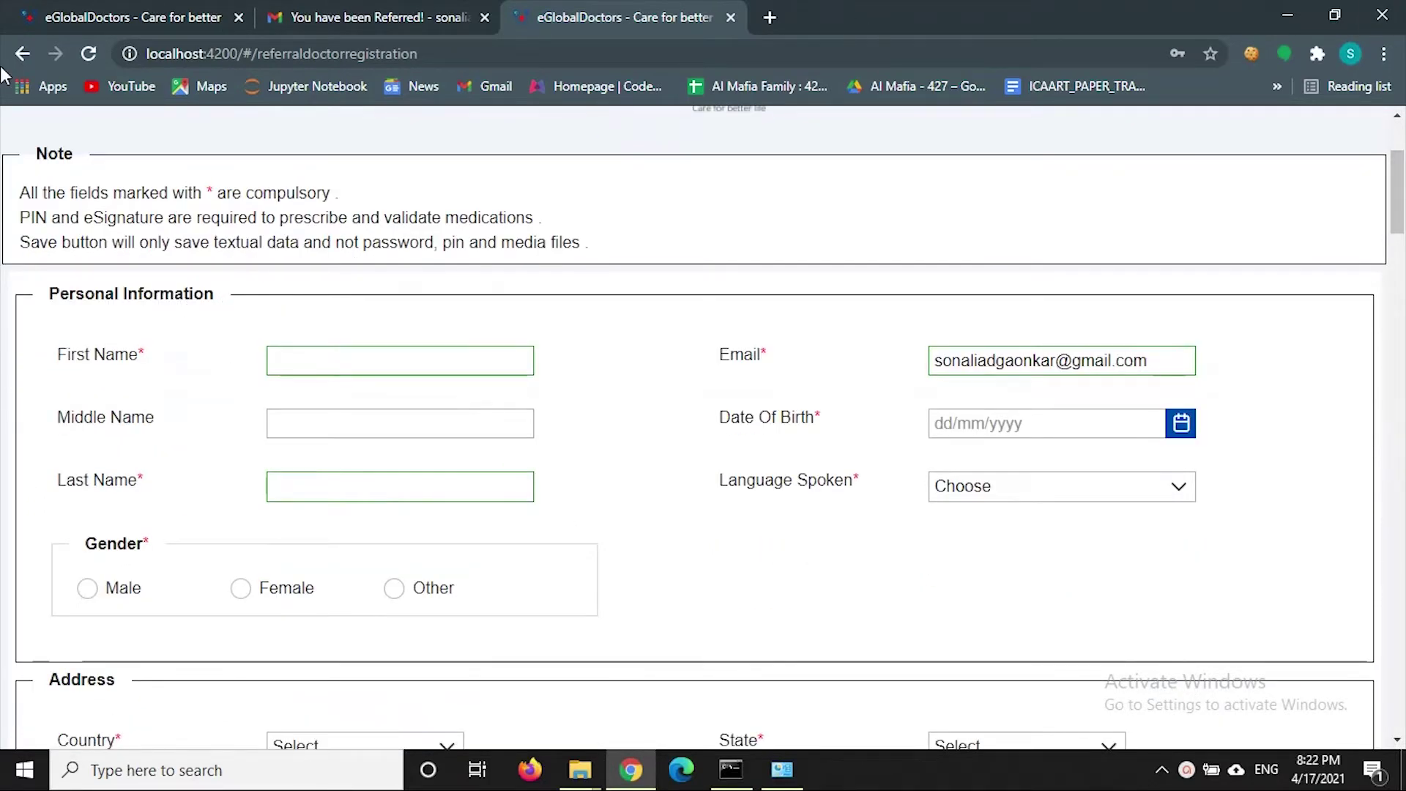
left_click_drag(16, 201, 571, 276)
left_click(579, 279)
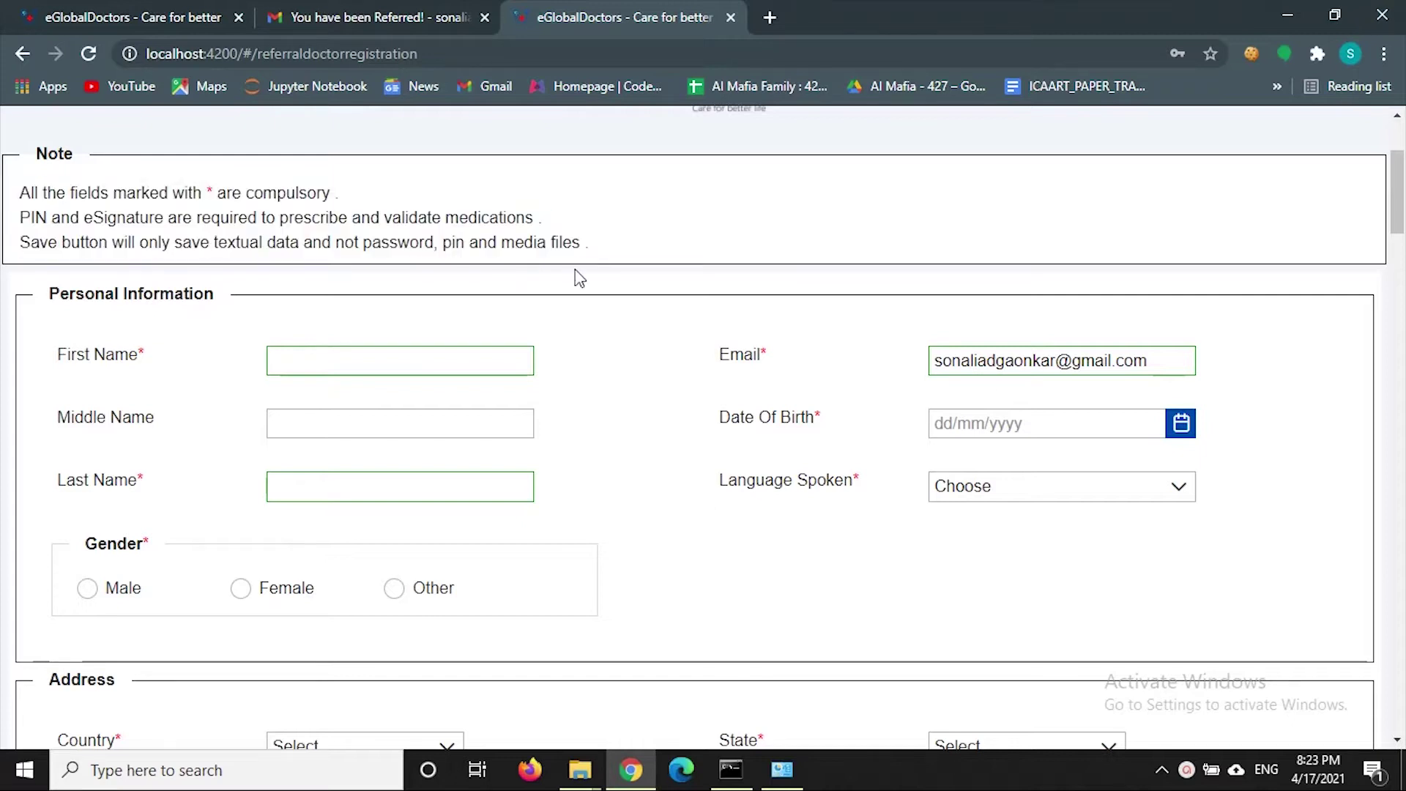
left_click(424, 358)
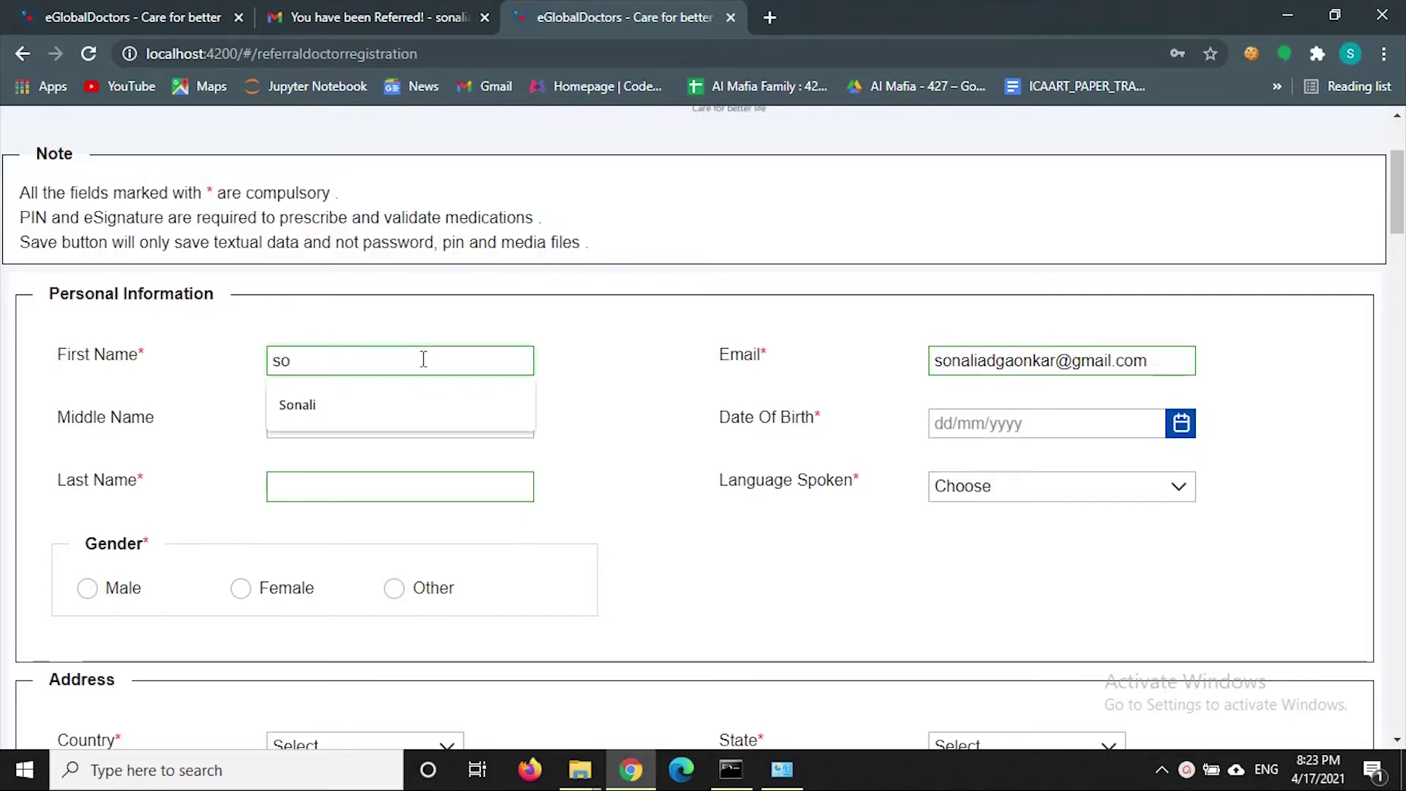
left_click(474, 433)
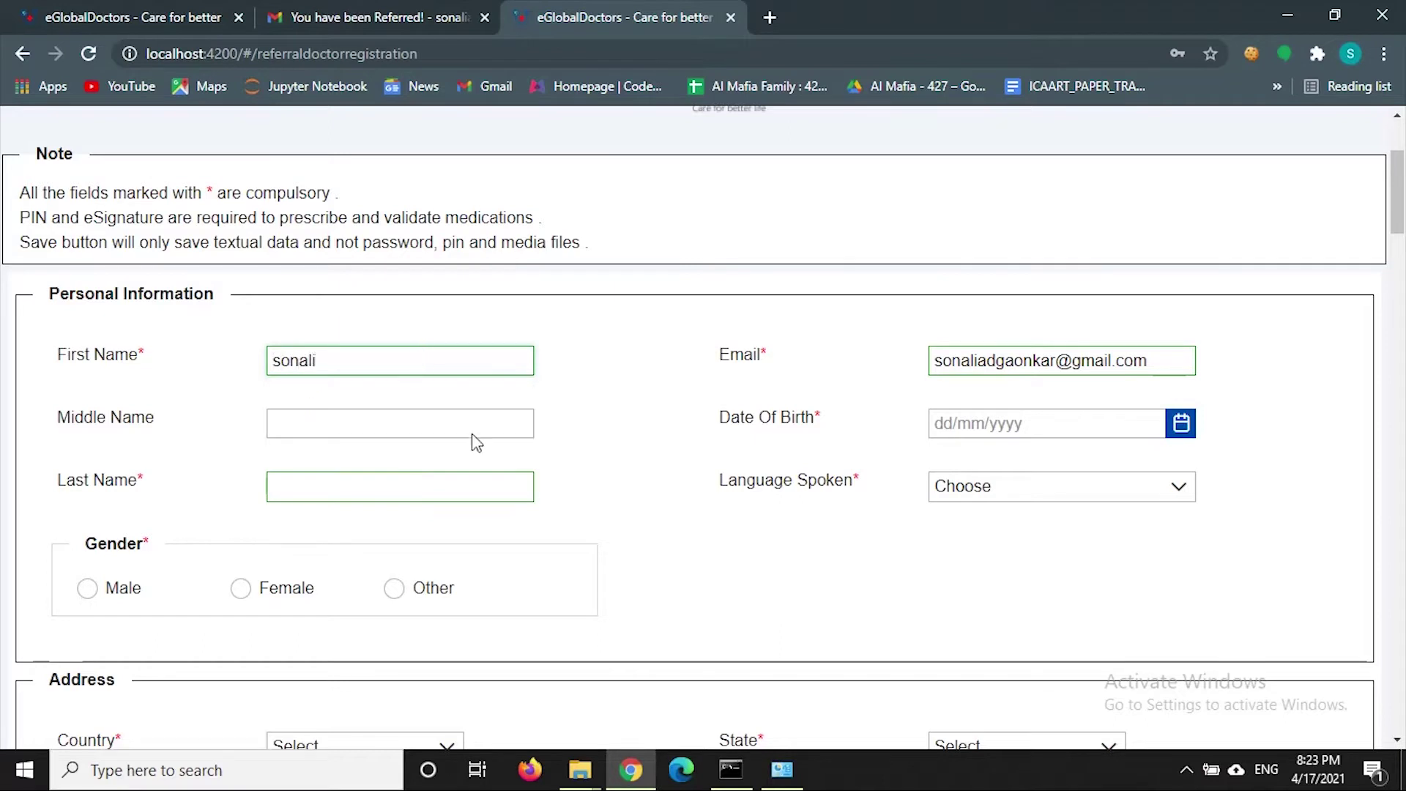
type("M")
left_click(436, 492)
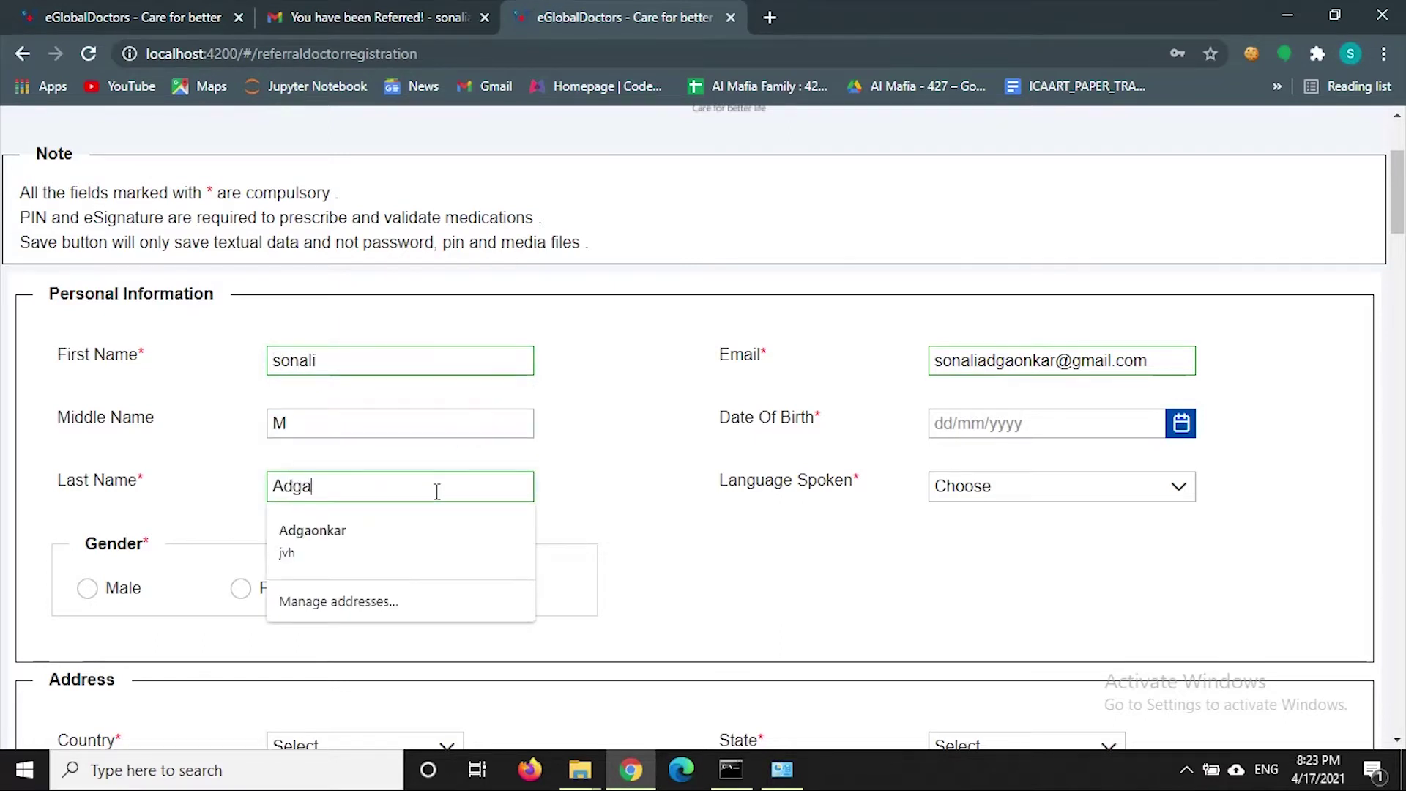
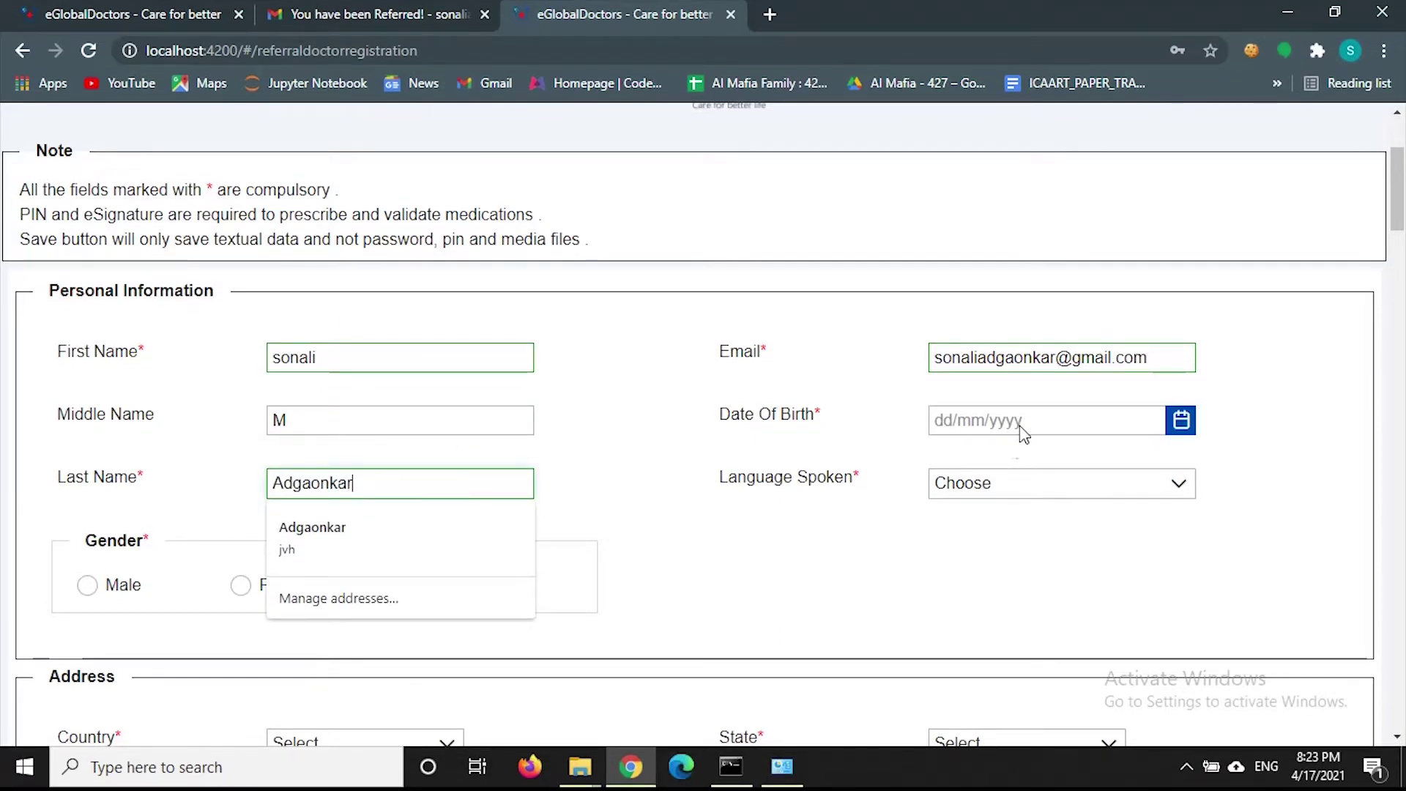
key("Escape")
left_click(842, 425)
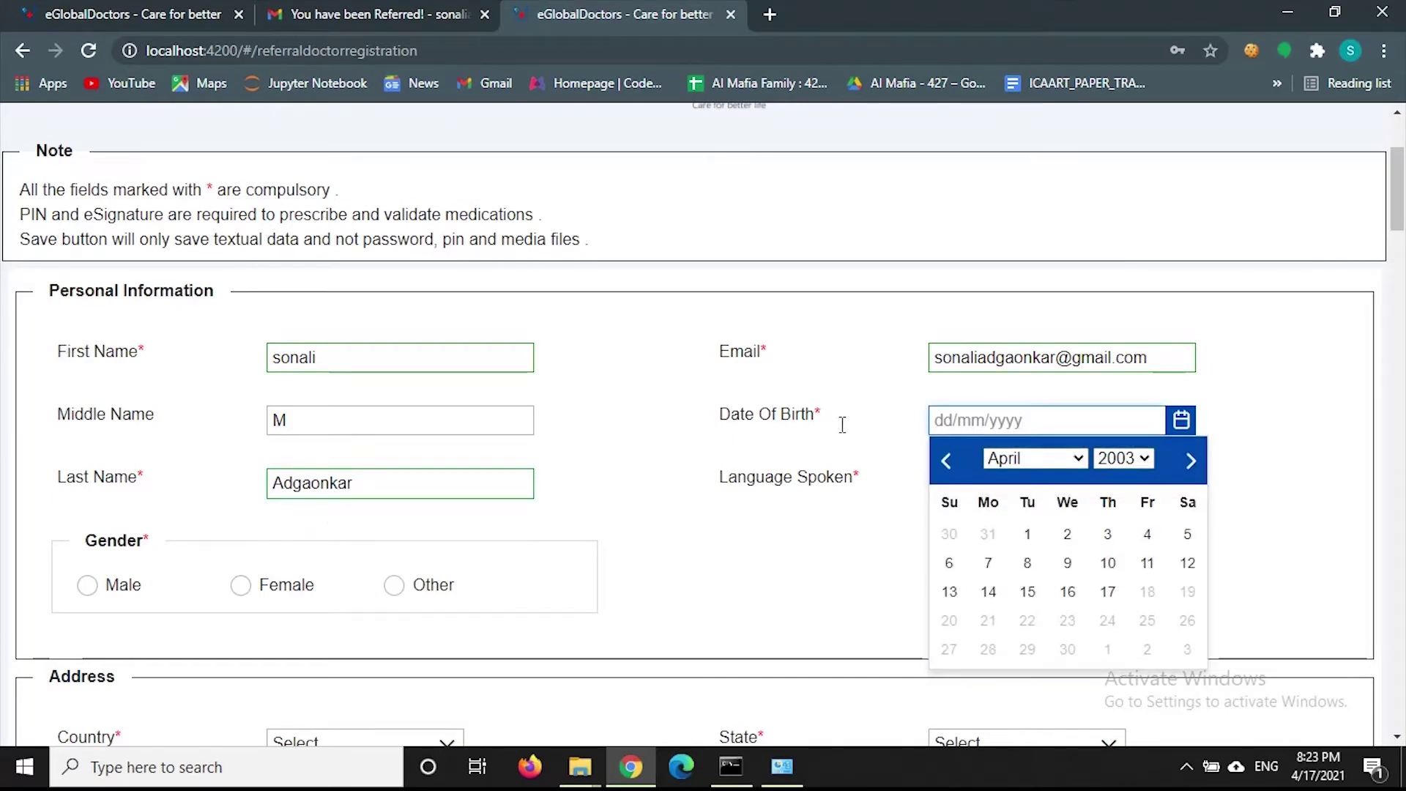
type("07/11")
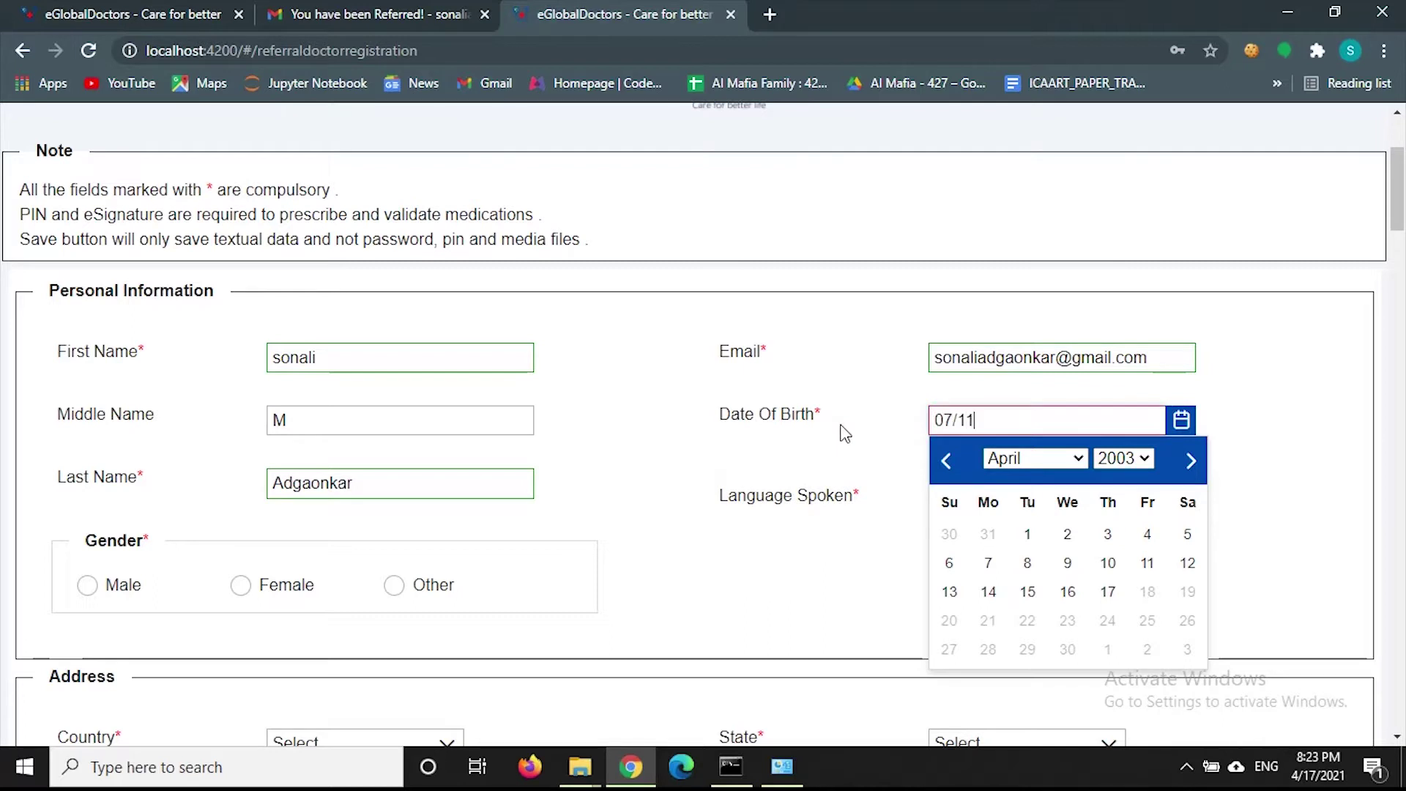
type("/1999")
left_click(809, 437)
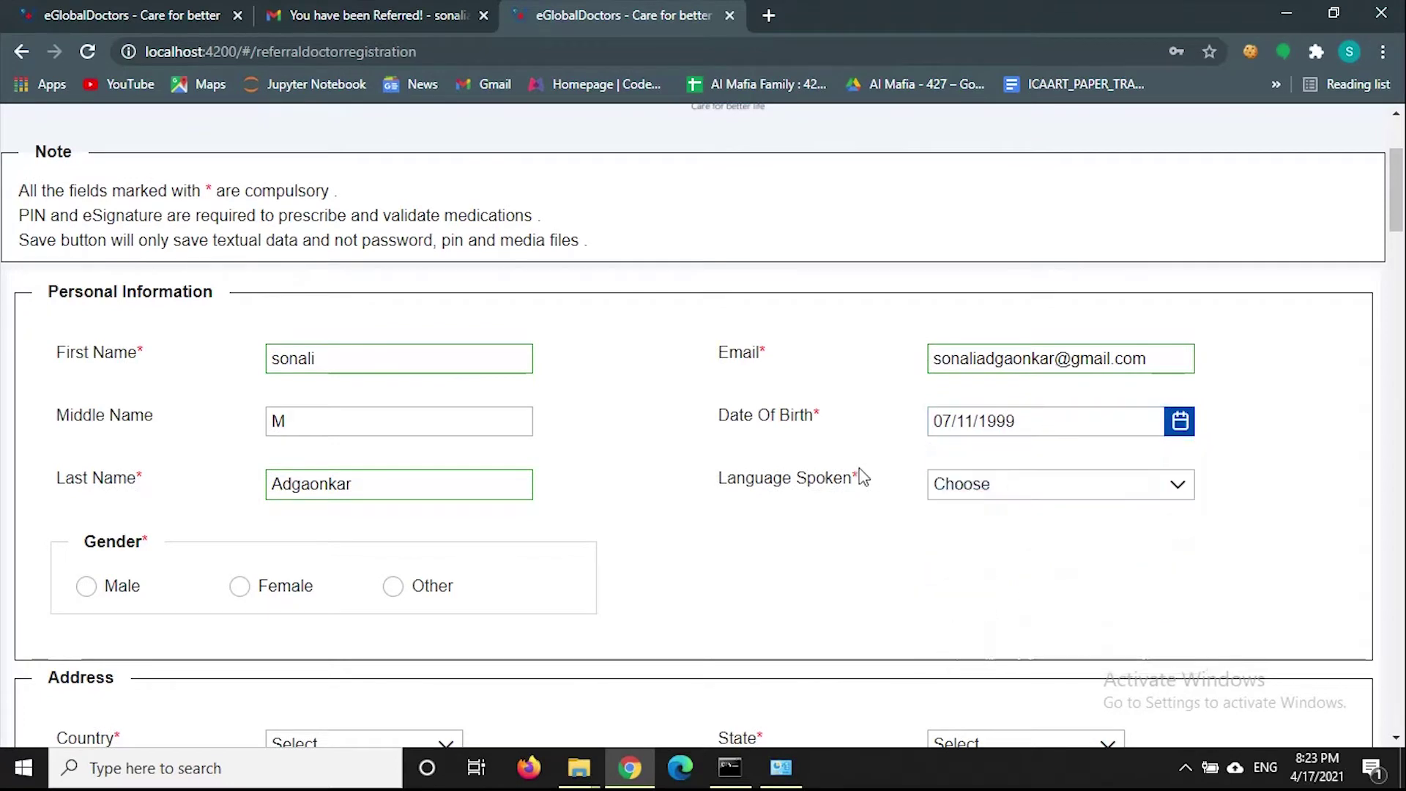
- Select Hindi, English and Marathi as spoken languages
left_click(1007, 487)
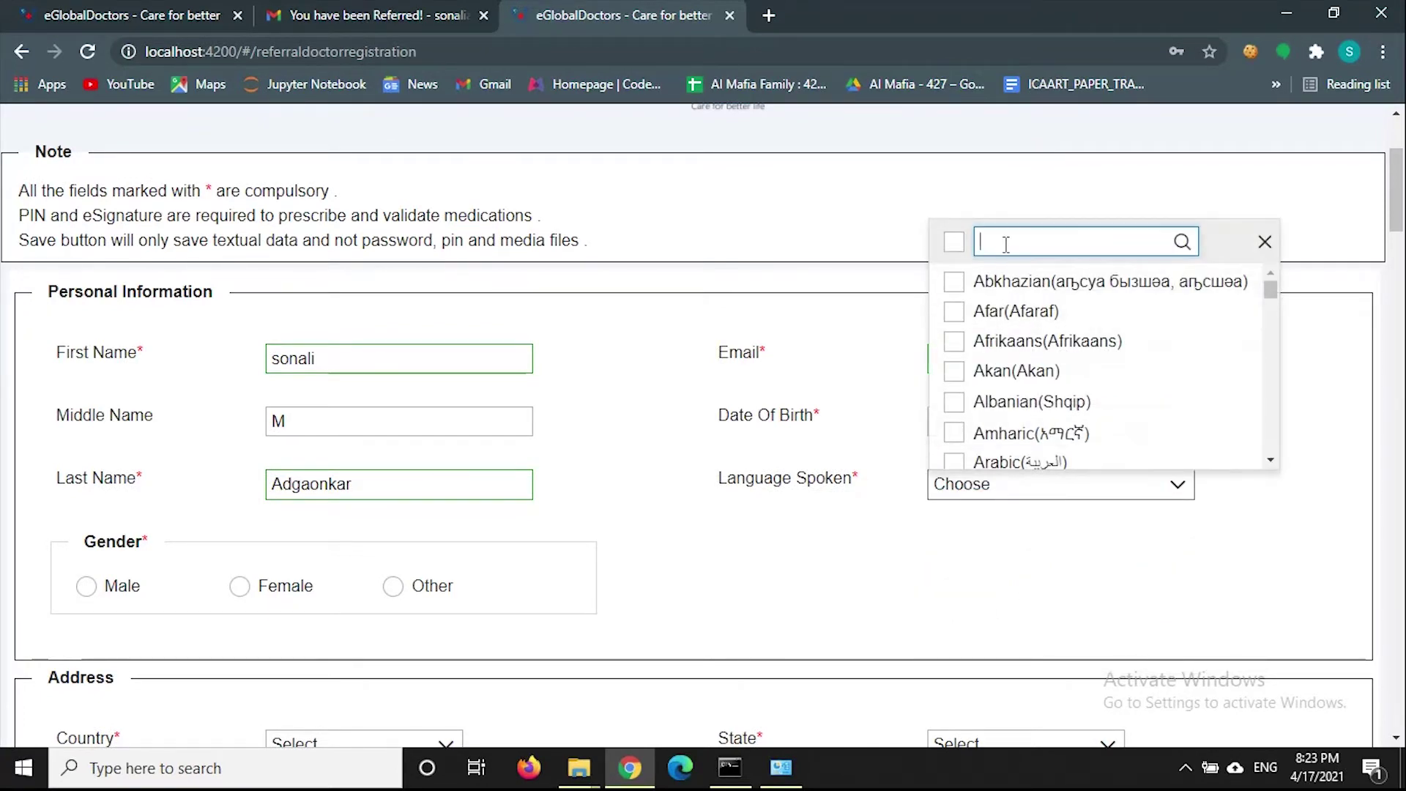
type("hind")
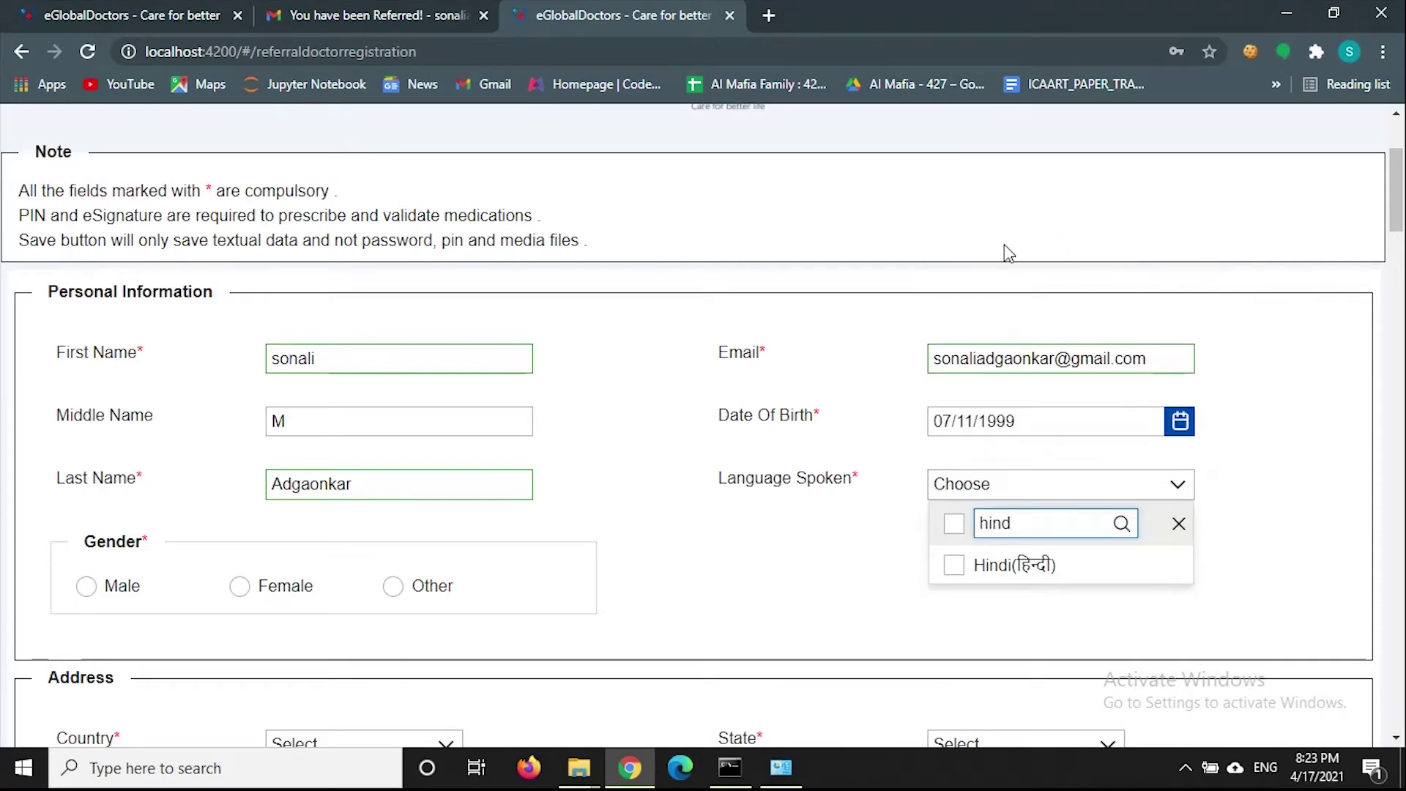
left_click(1015, 566)
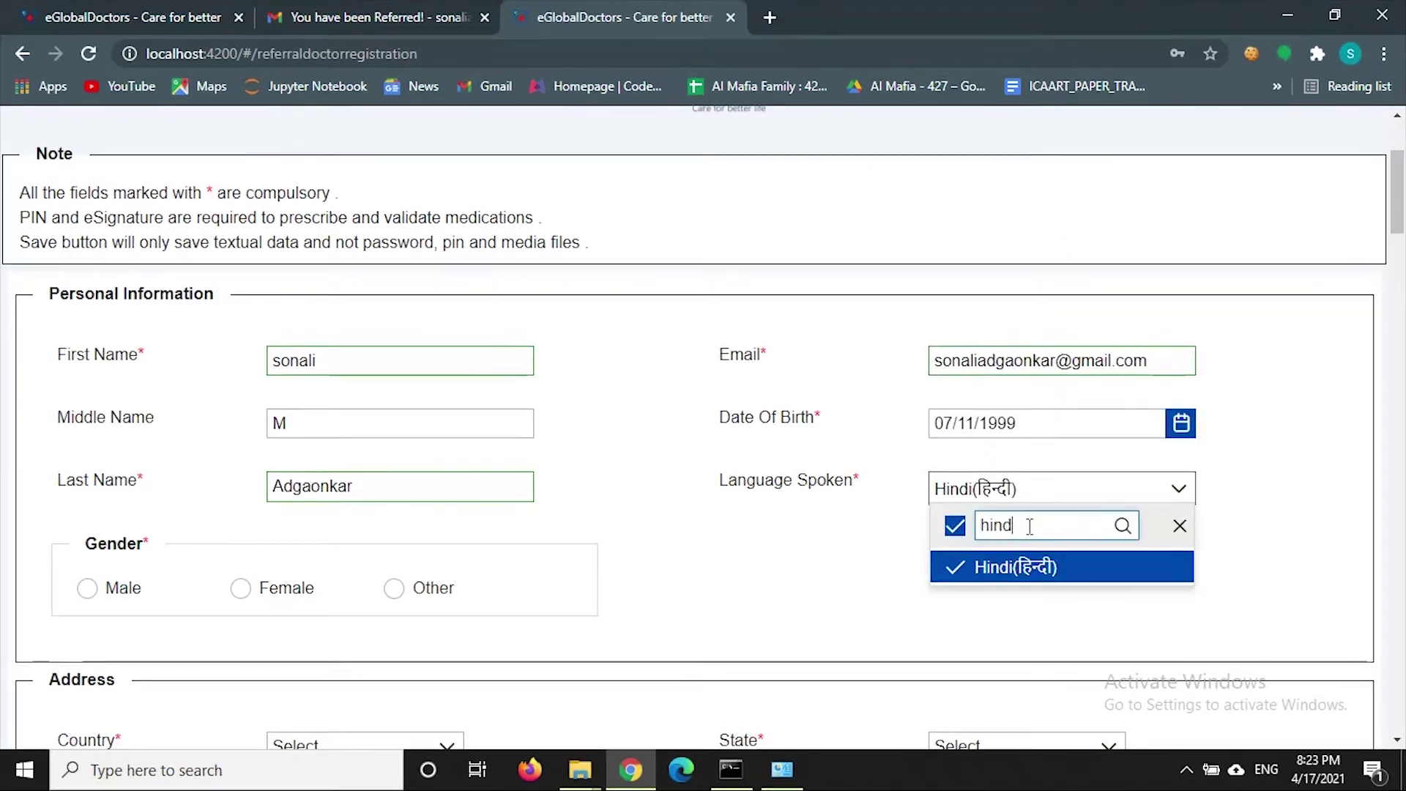
key("BackSpace")
key("BackSpace")
key("BackSpace")
key("BackSpace")
type("english")
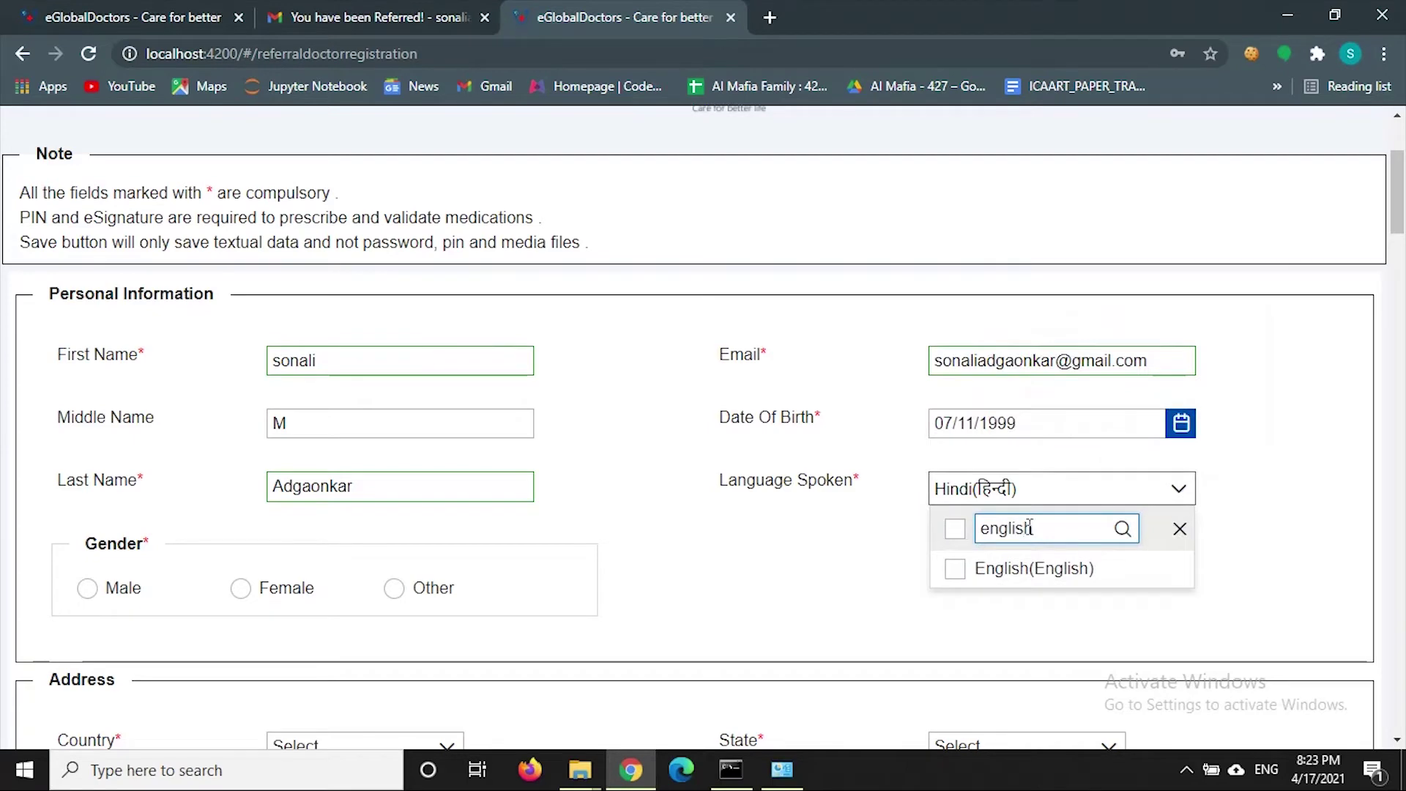
left_click(1033, 568)
key("BackSpace")
key("BackSpace")
key("BackSpace")
key("BackSpace")
key("BackSpace")
key("BackSpace")
key("BackSpace")
type("mara")
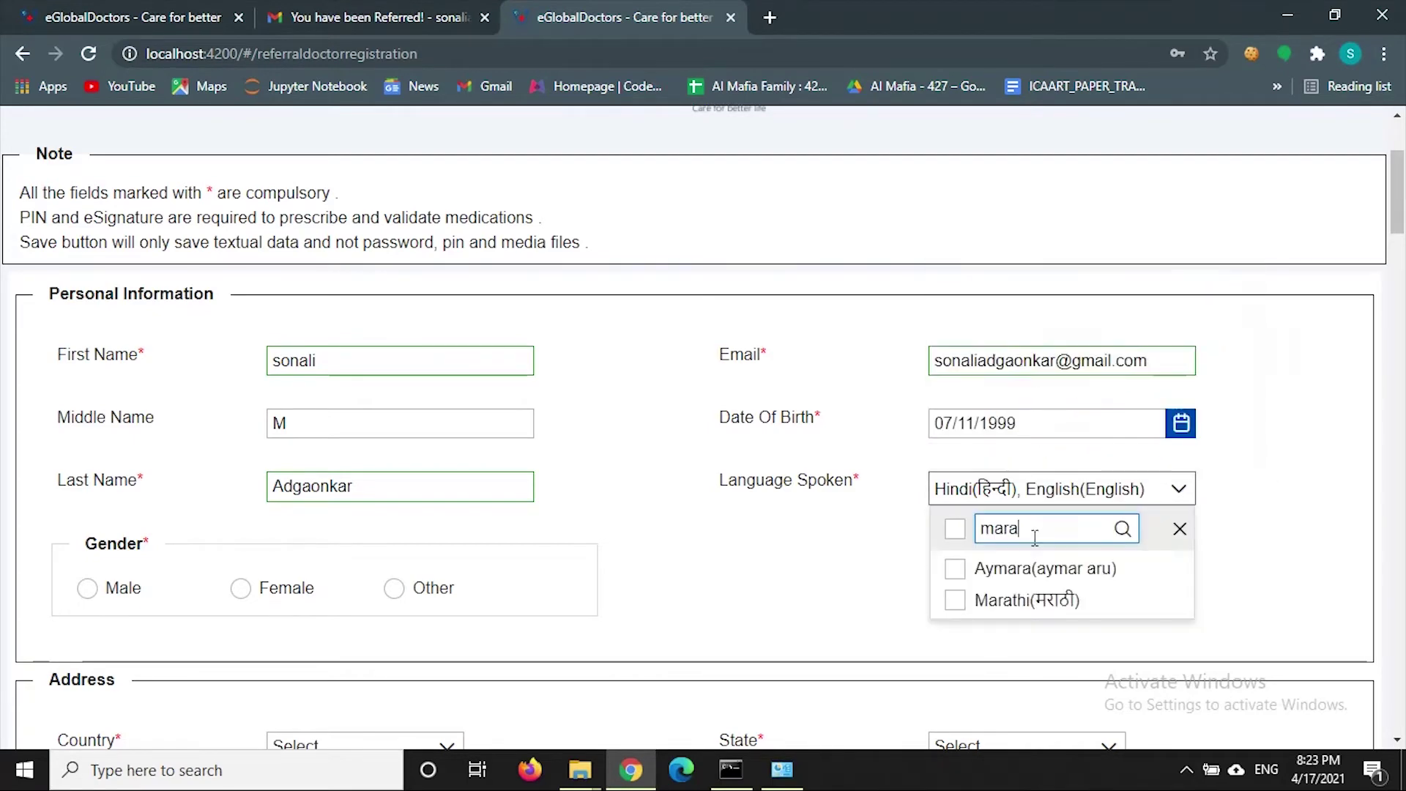
left_click(1038, 599)
left_click(1180, 530)
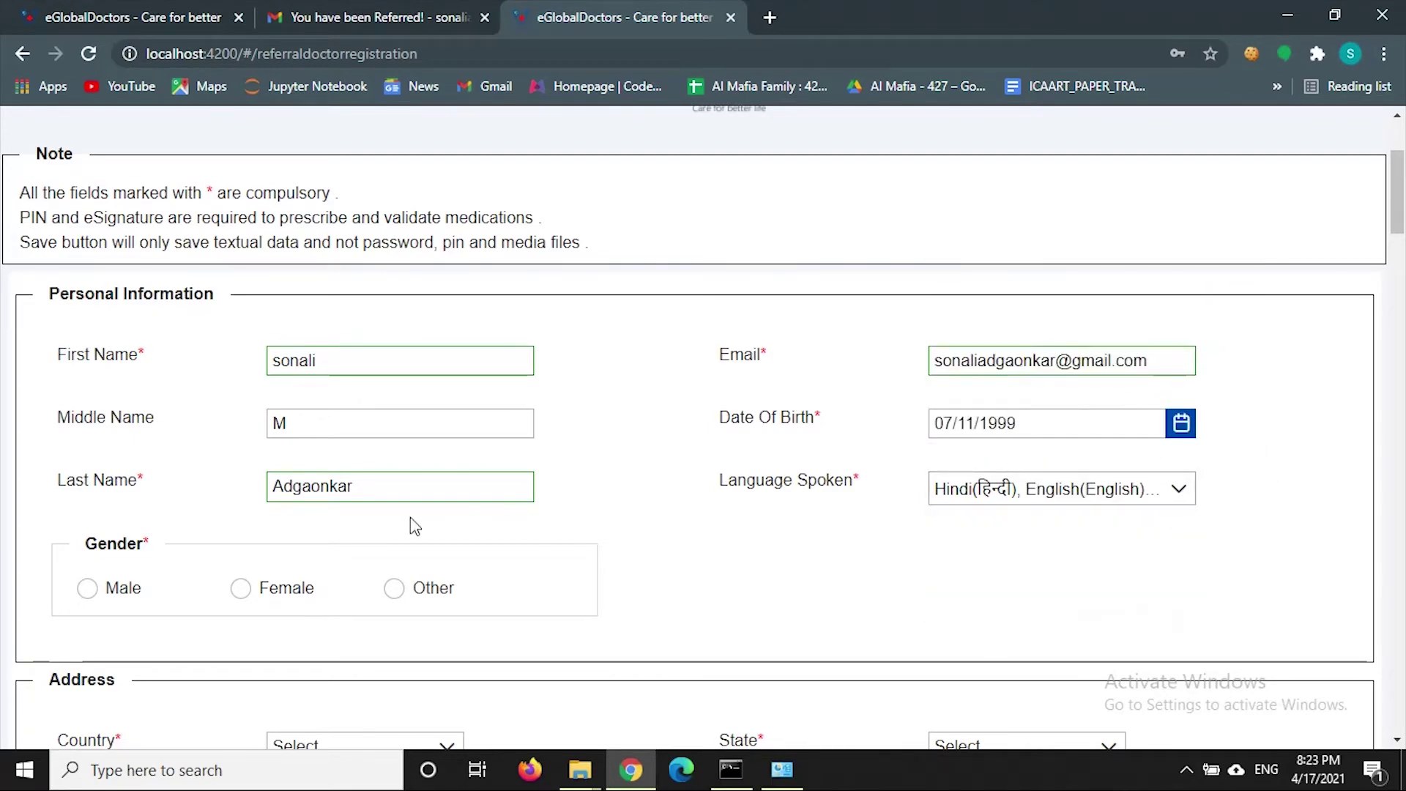
- Set gender to Female and country to United States
scroll(254, 590, "down", 1)
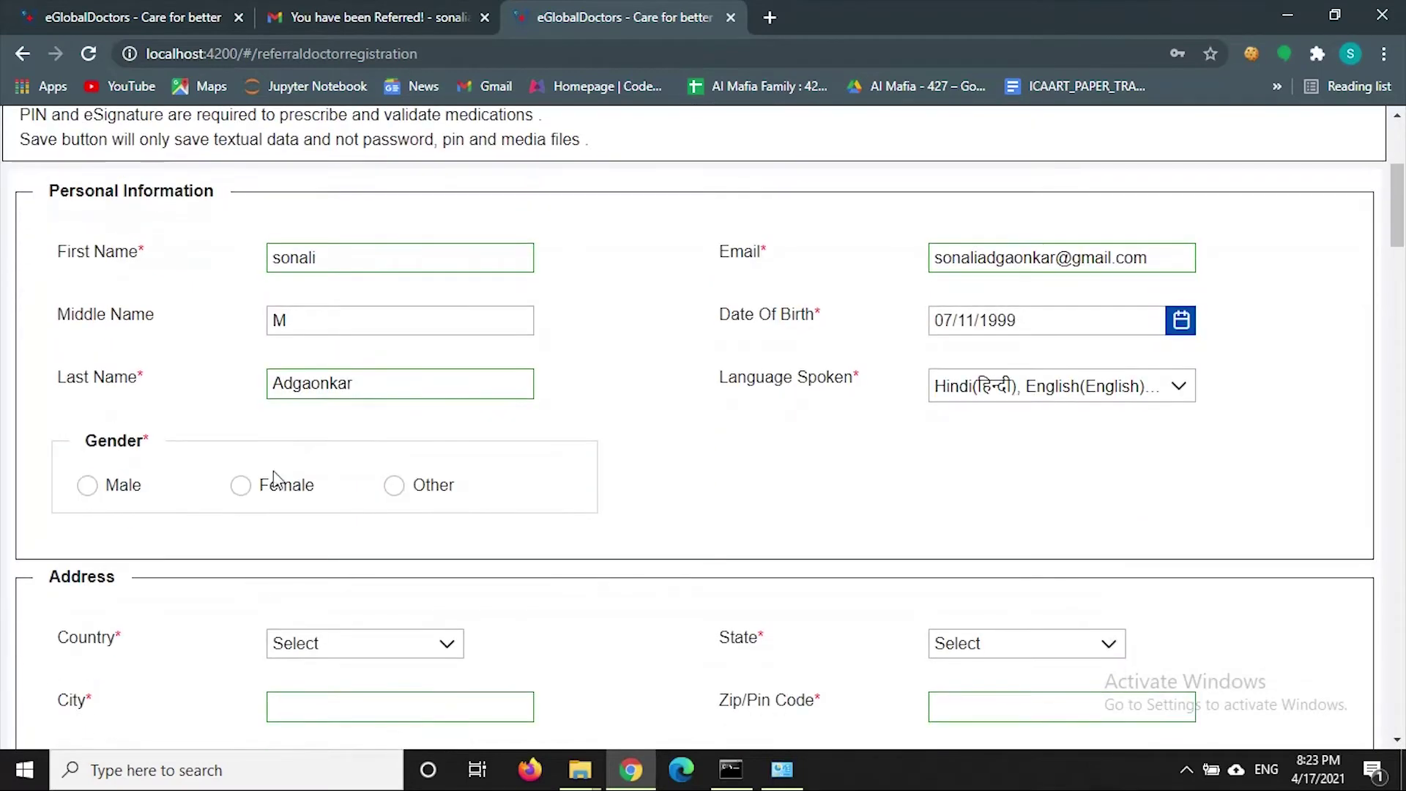
left_click(243, 486)
scroll(246, 495, "down", 3)
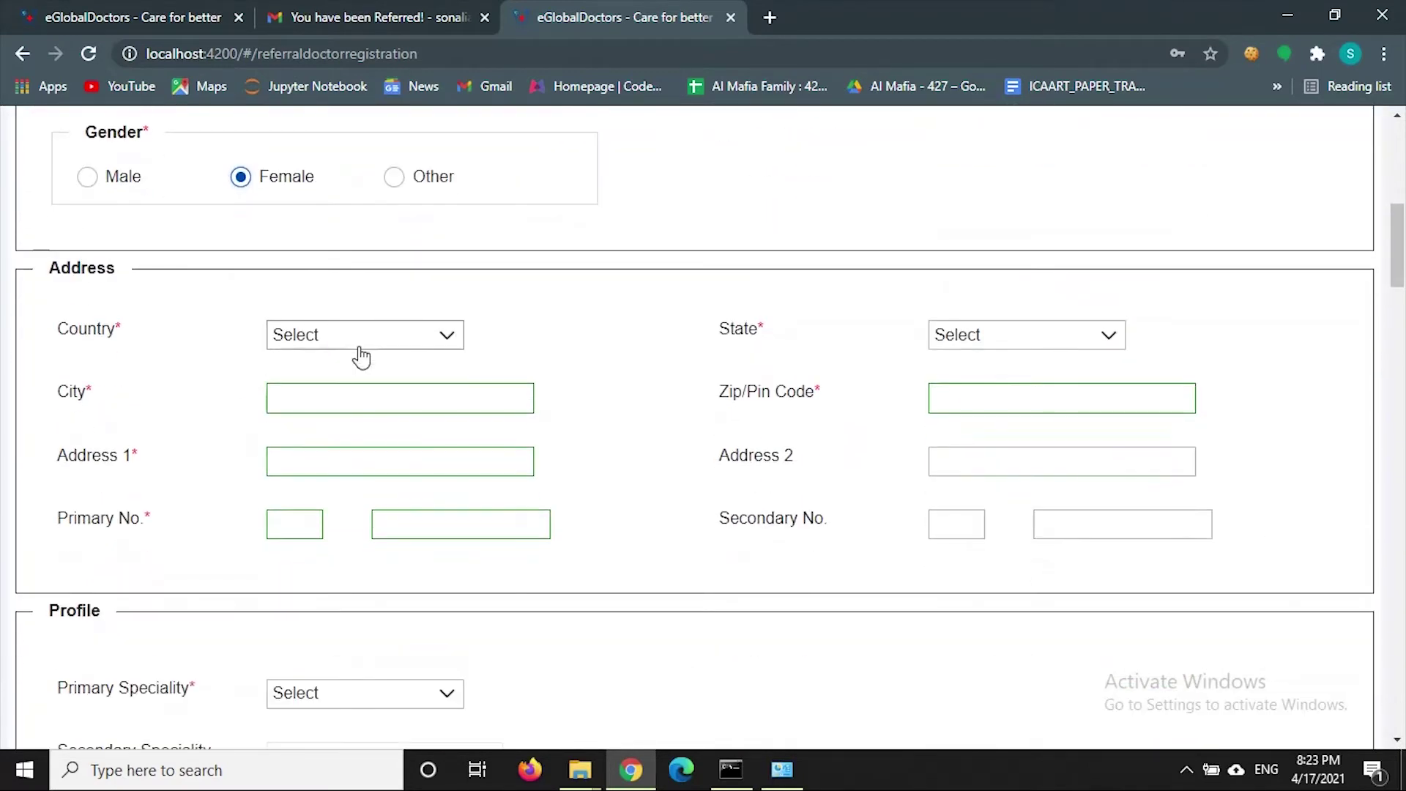
left_click(369, 342)
scroll(354, 401, "down", 1)
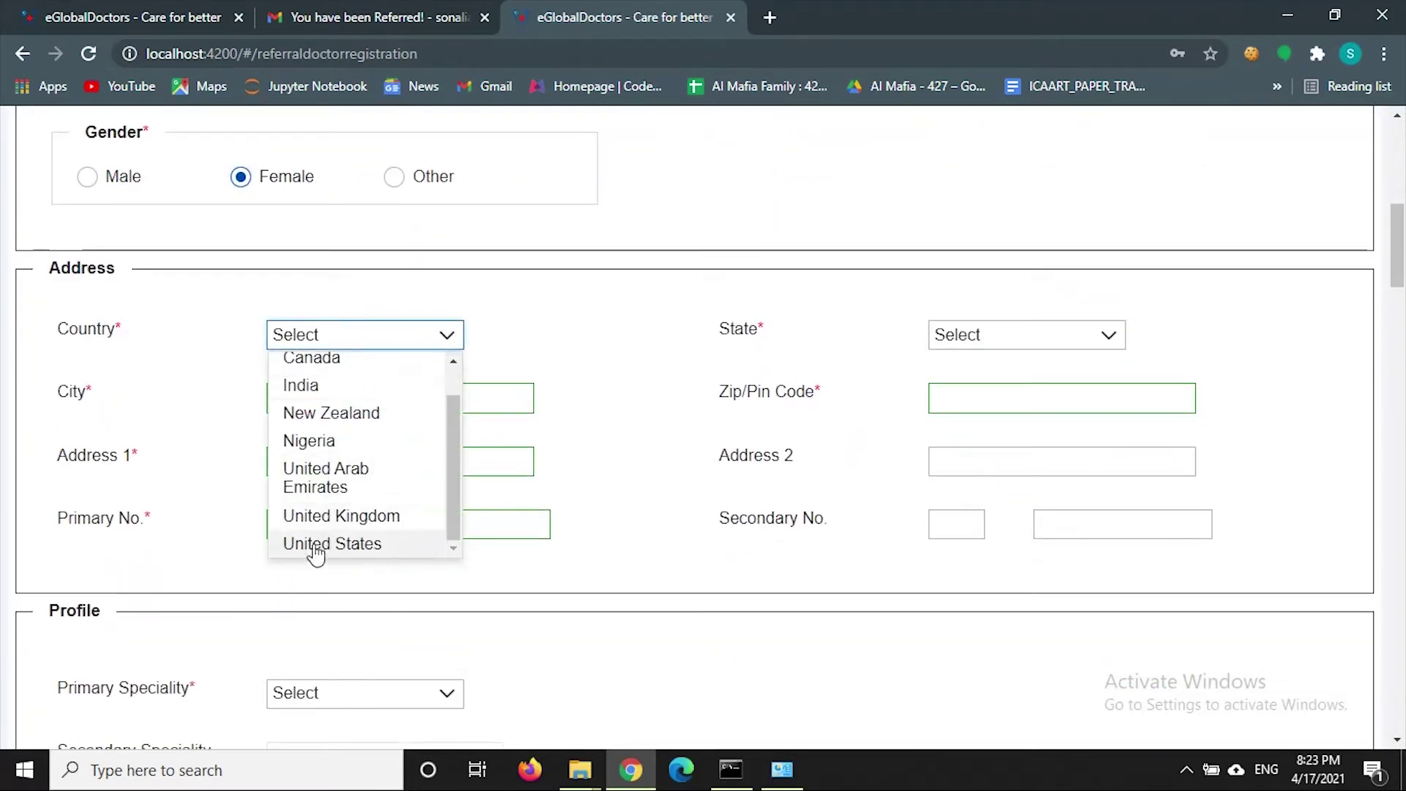
left_click(315, 549)
- Choose Arizona as the state, enter the city, and fill the zip code from a suggestion
left_click(355, 401)
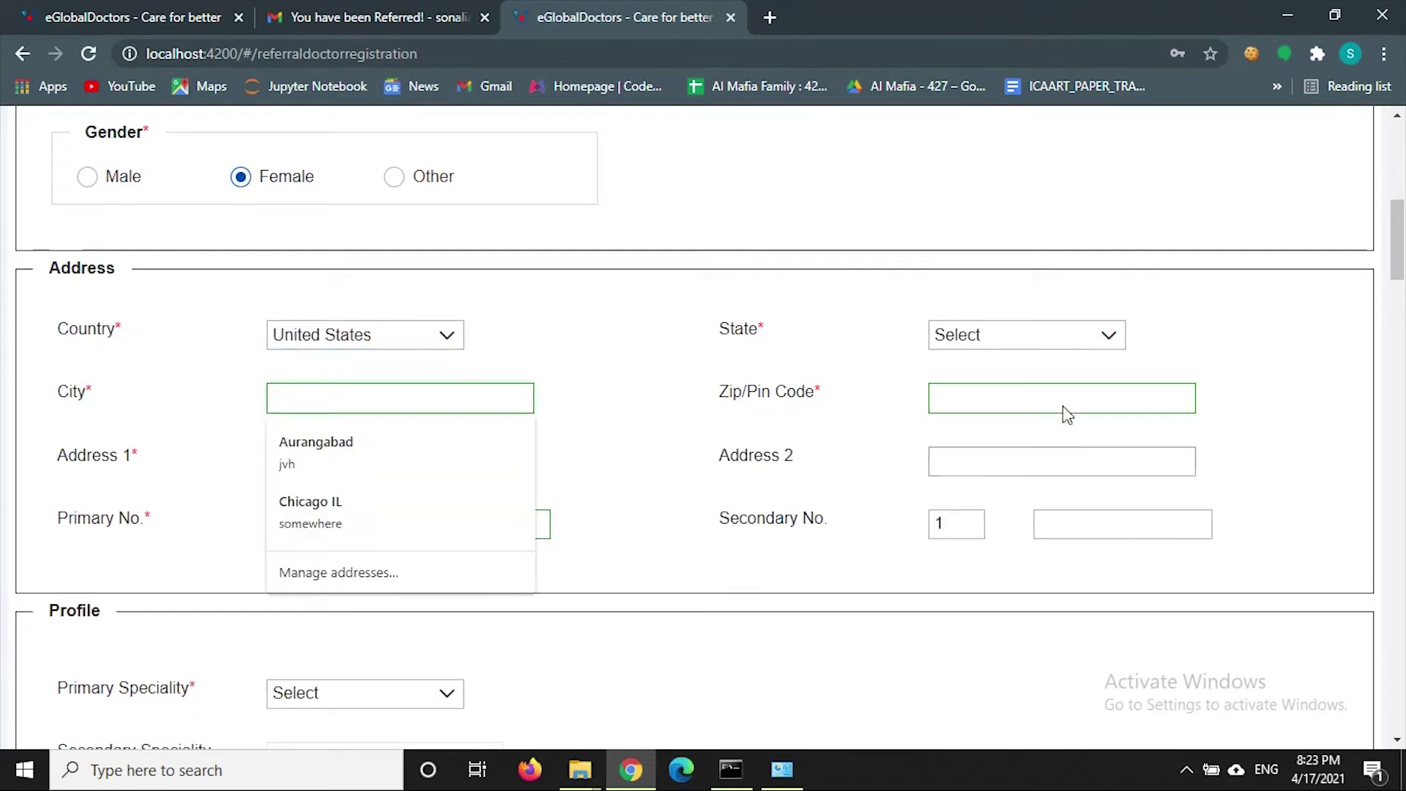
left_click(1048, 334)
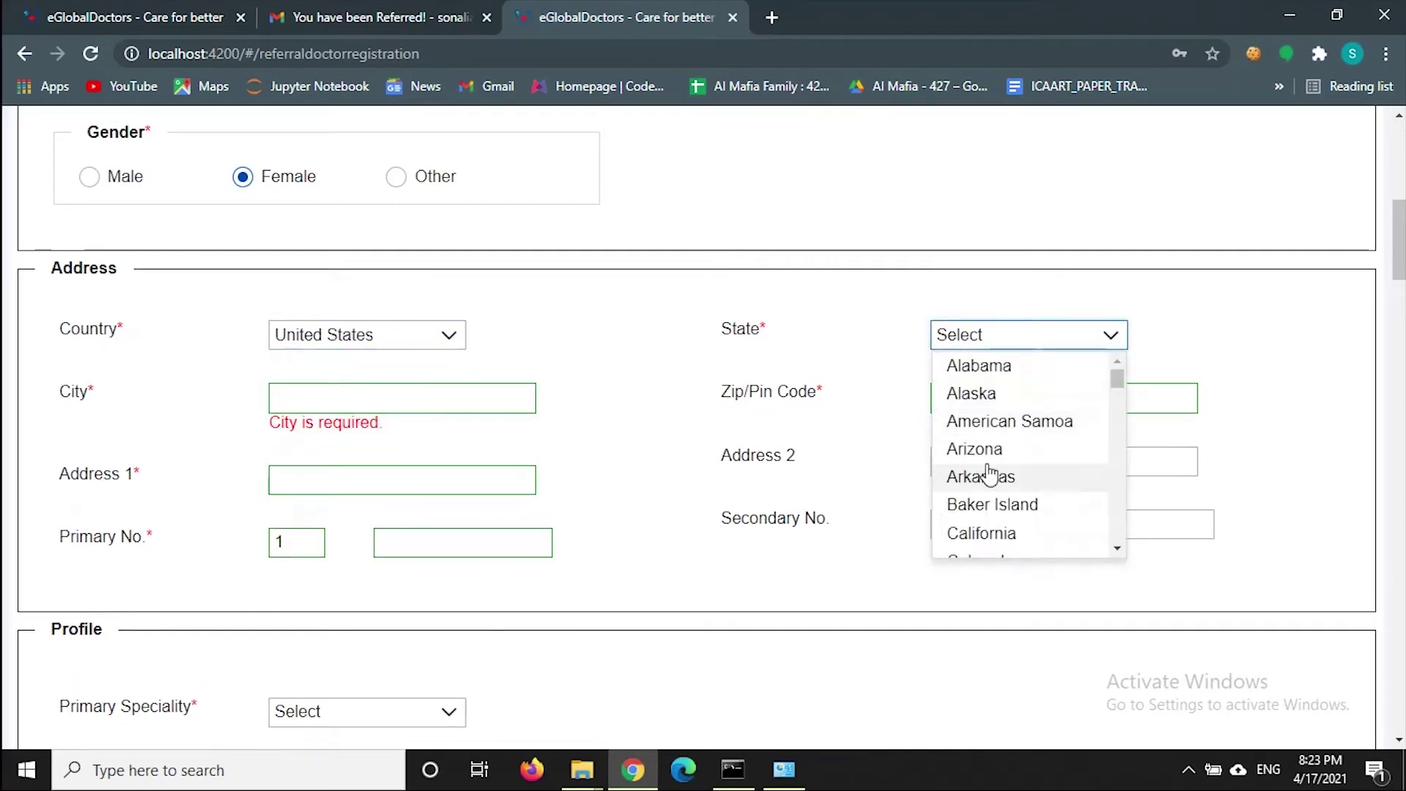
left_click(979, 448)
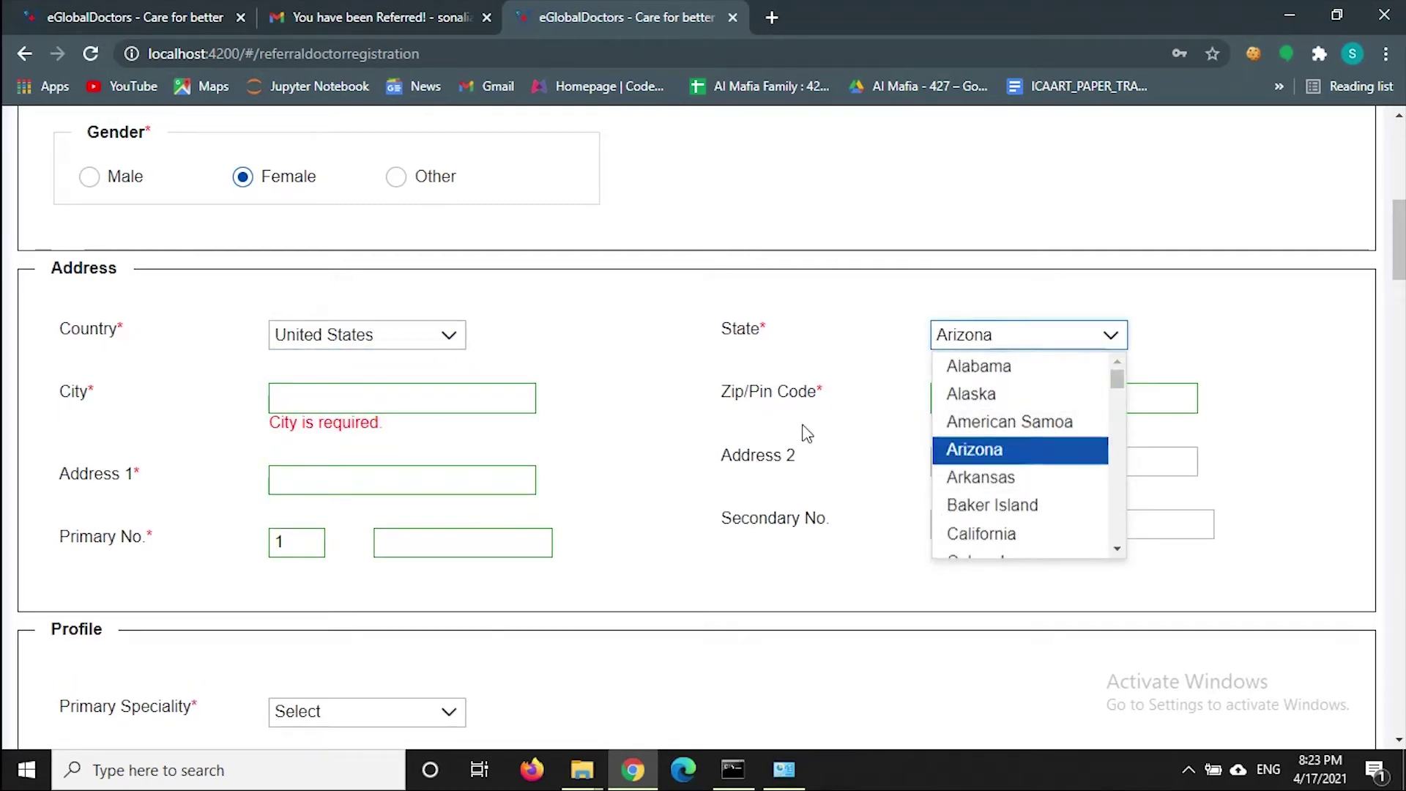
left_click(480, 396)
type("Phoe")
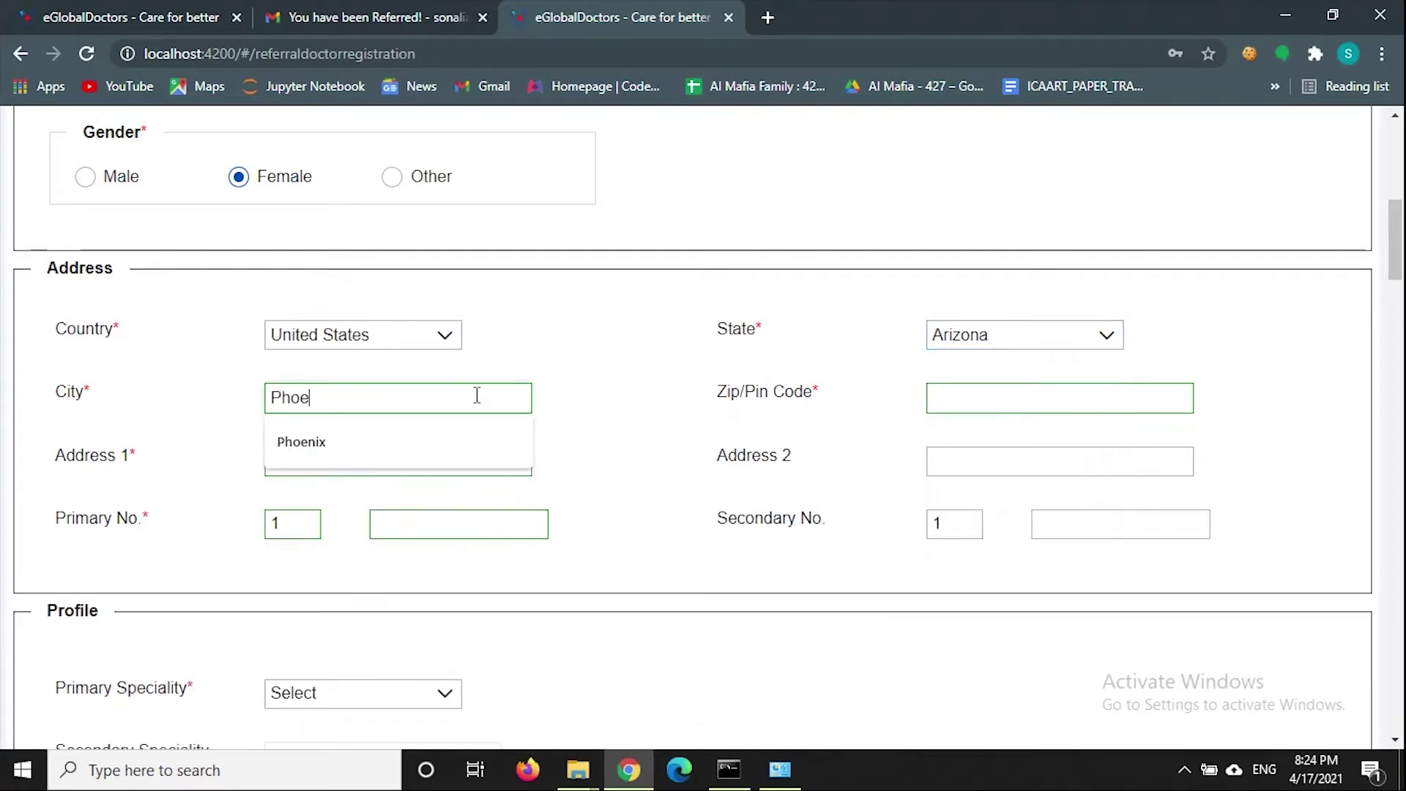
type("nix")
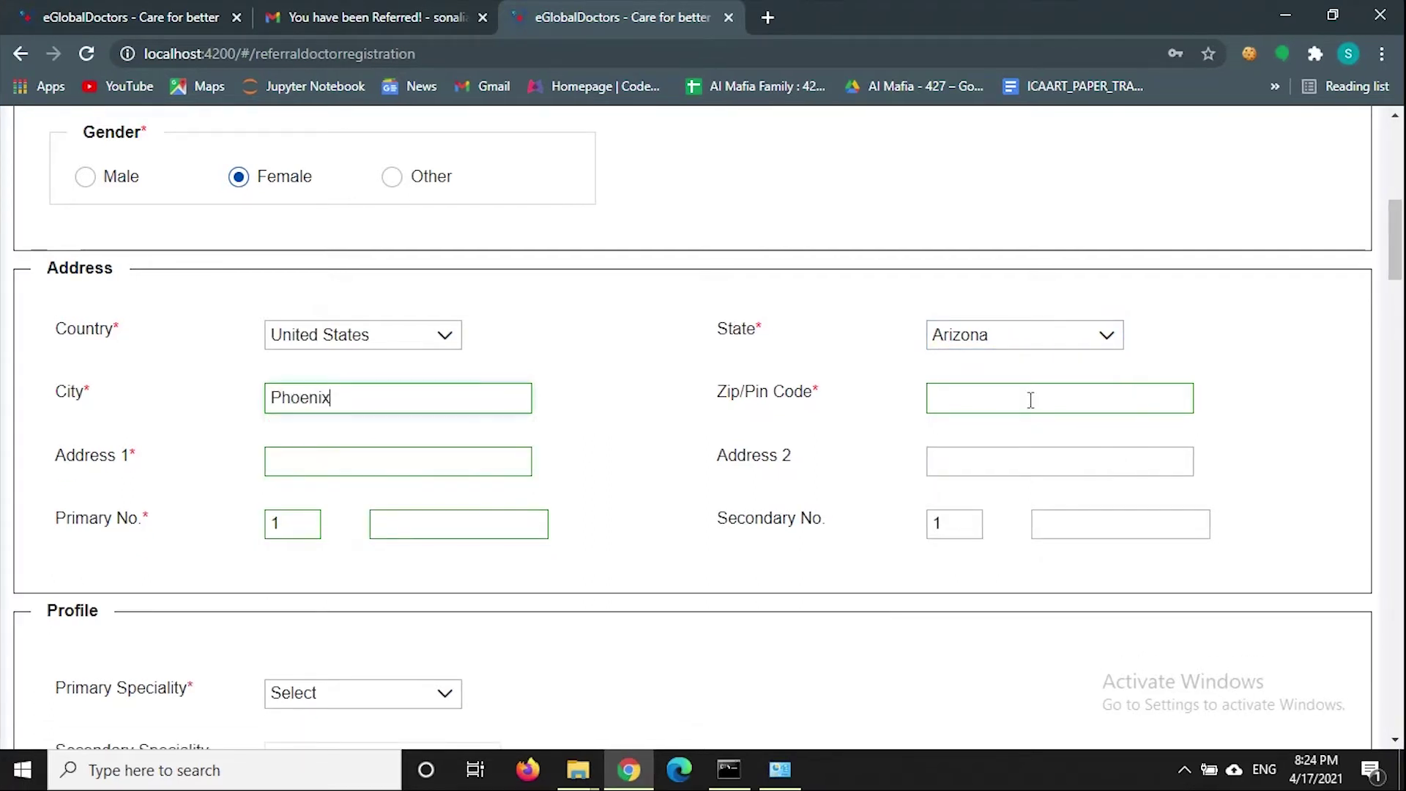
left_click(1030, 400)
left_click(1019, 459)
- Enter the Address 1 street line and accept the suggested address
left_click(362, 448)
key("BackSpace")
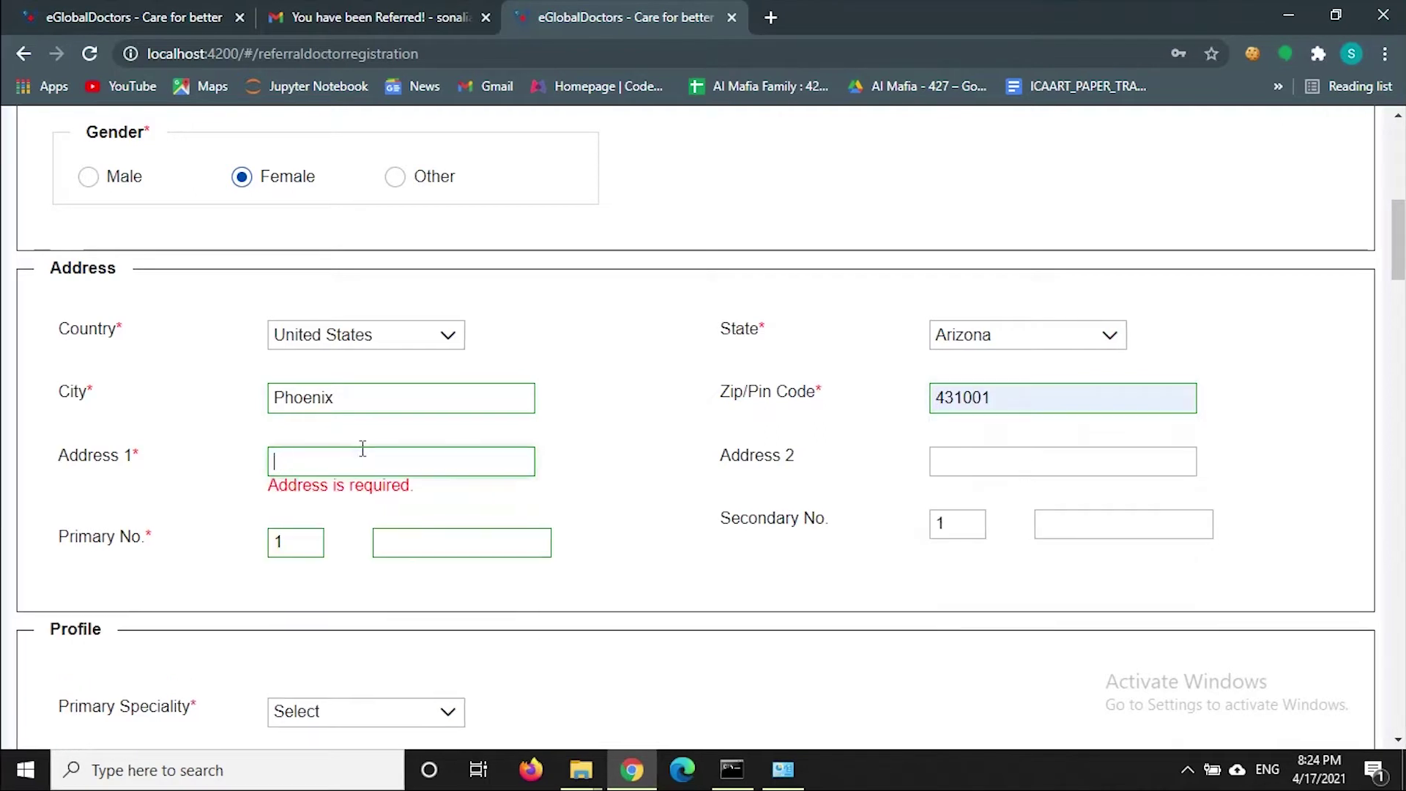
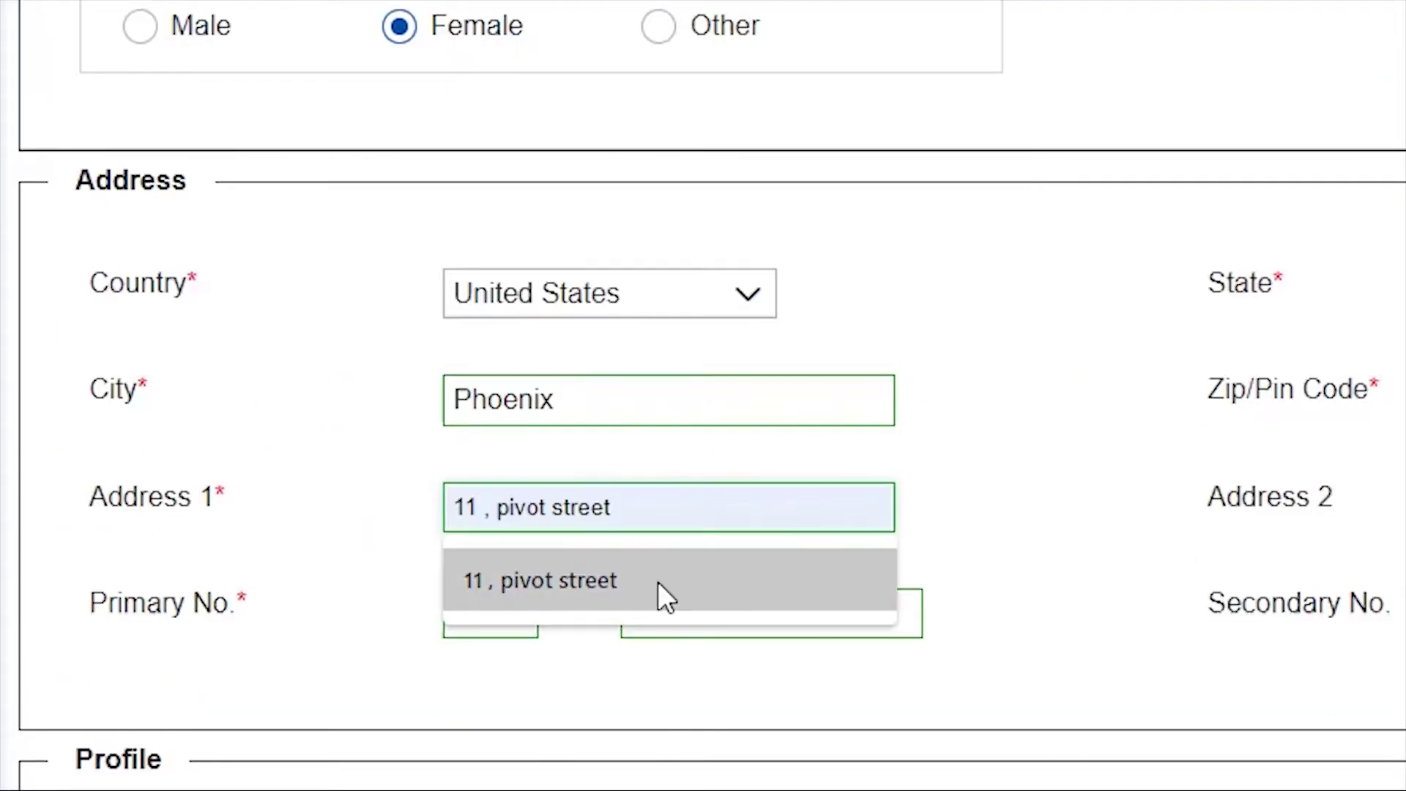
left_click(662, 593)
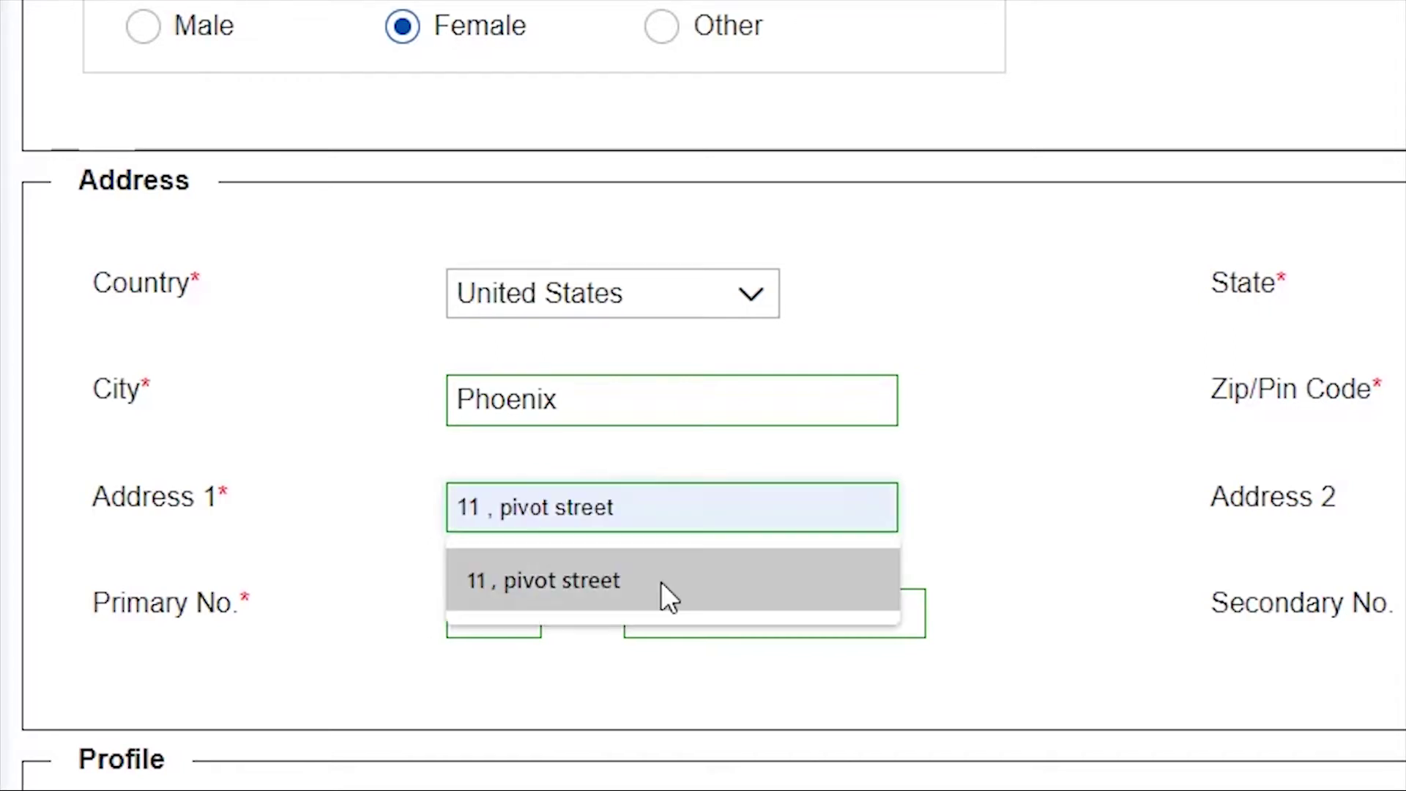
left_click(662, 582)
- Fill the primary phone number from the saved suggestions
left_click(697, 623)
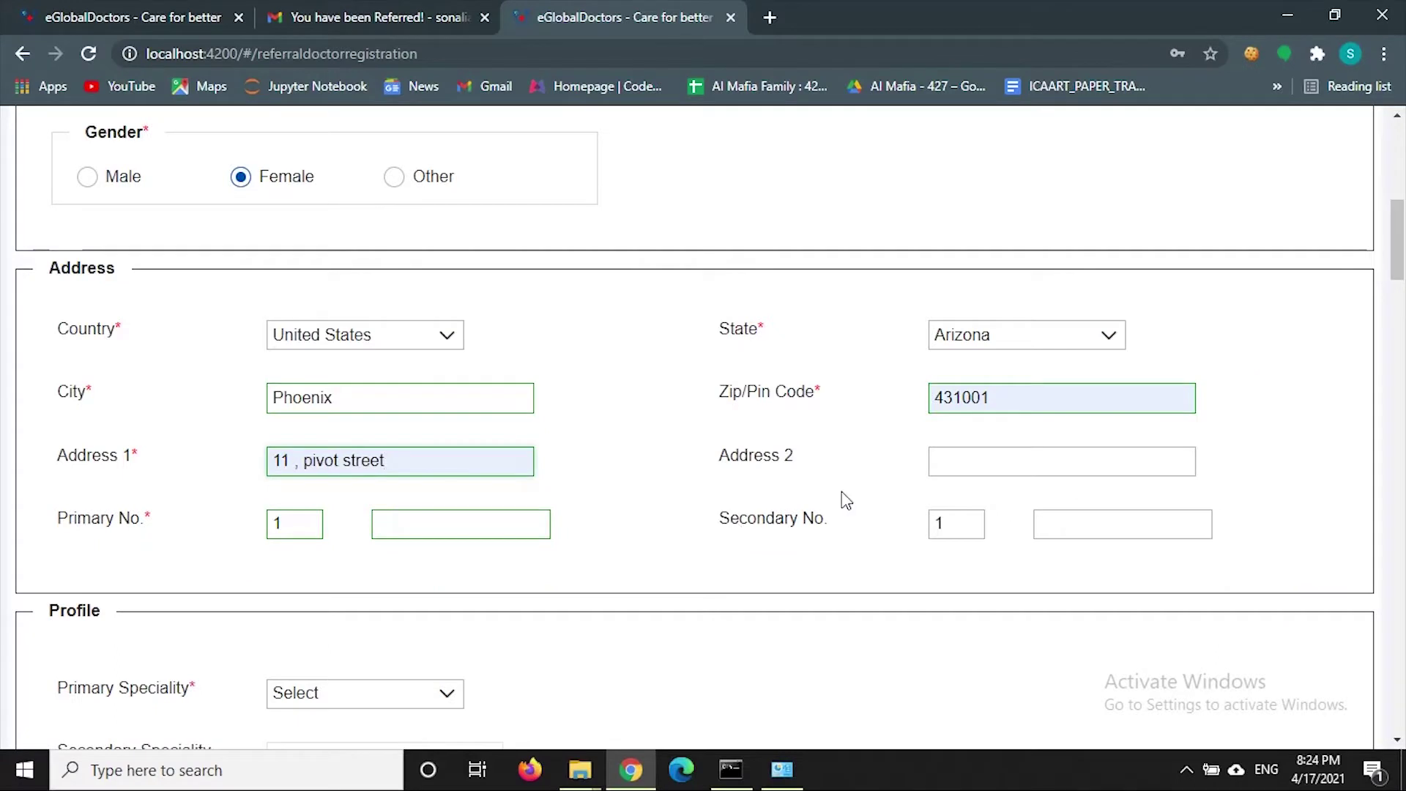
left_click(418, 533)
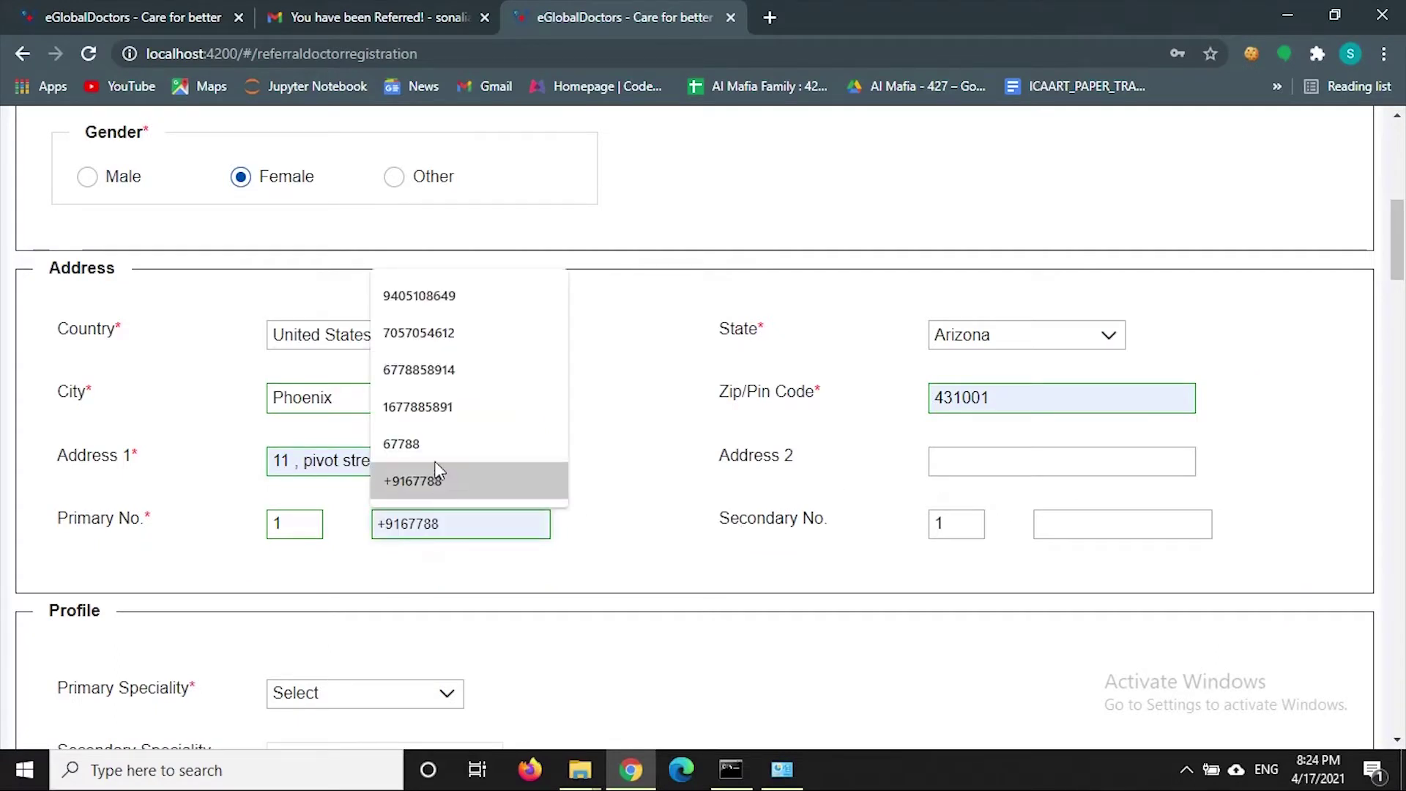
left_click(446, 386)
- Set the primary speciality to Cardiac Catheterization
scroll(447, 386, "down", 3)
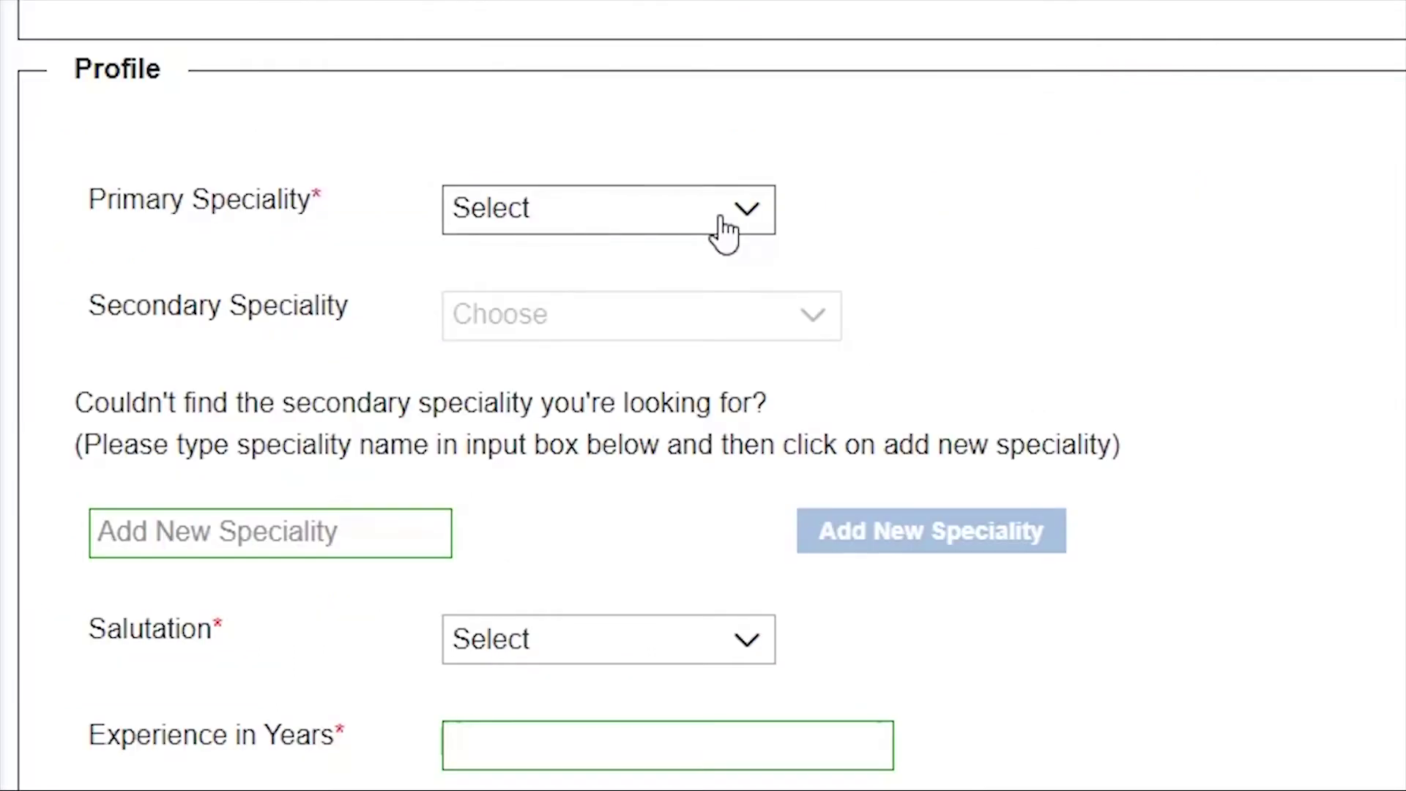
left_click(434, 497)
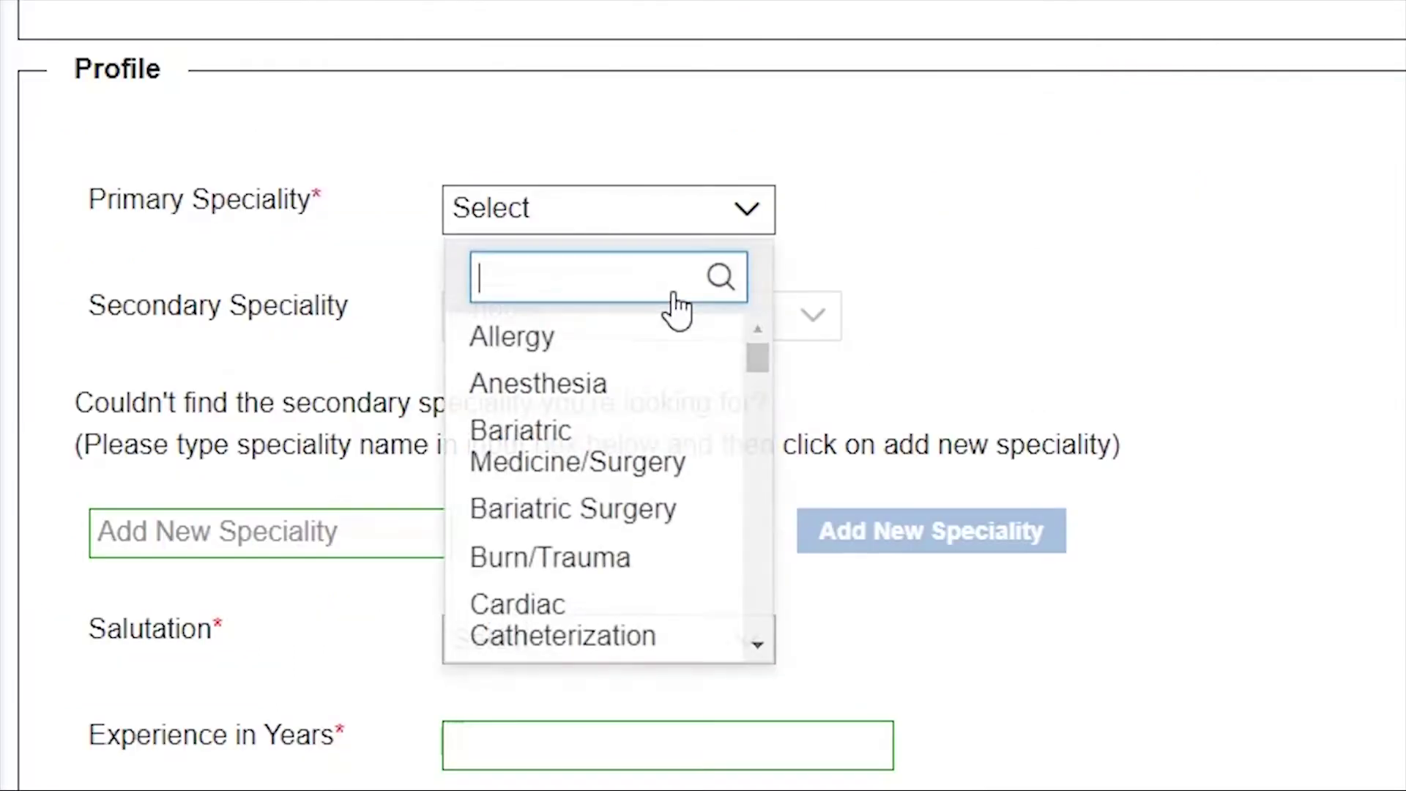
type("c")
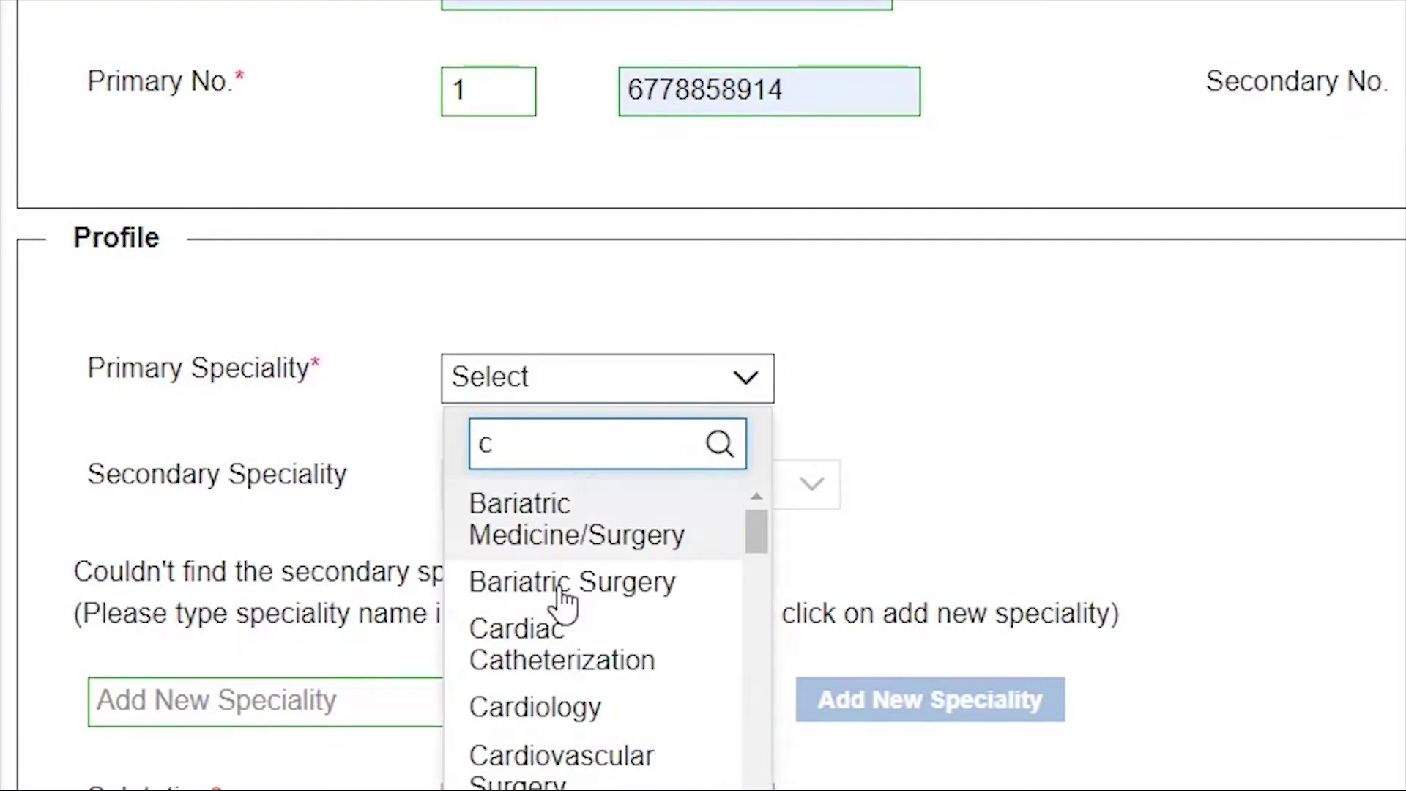
left_click(583, 475)
left_click(645, 162)
left_click(606, 361)
left_click(596, 534)
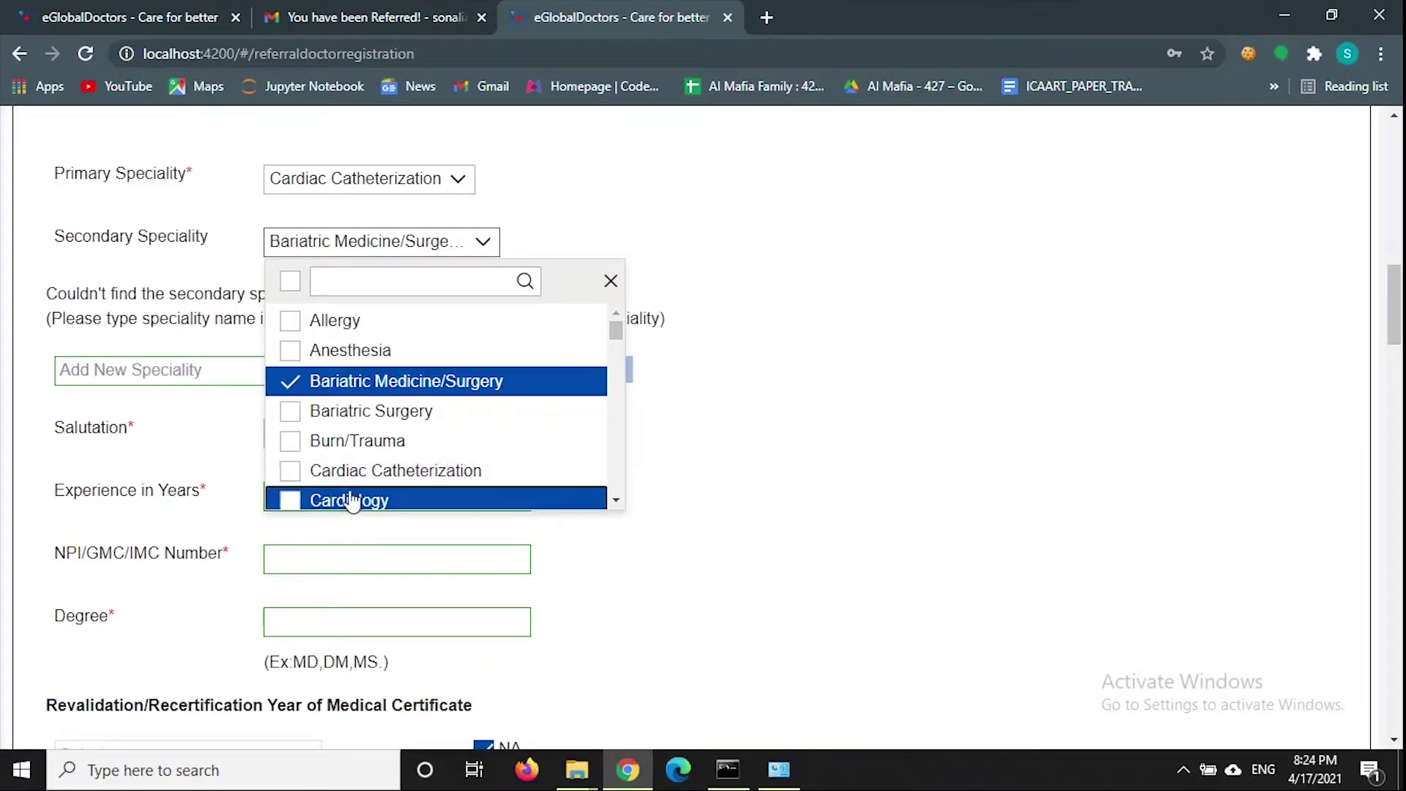
left_click(351, 500)
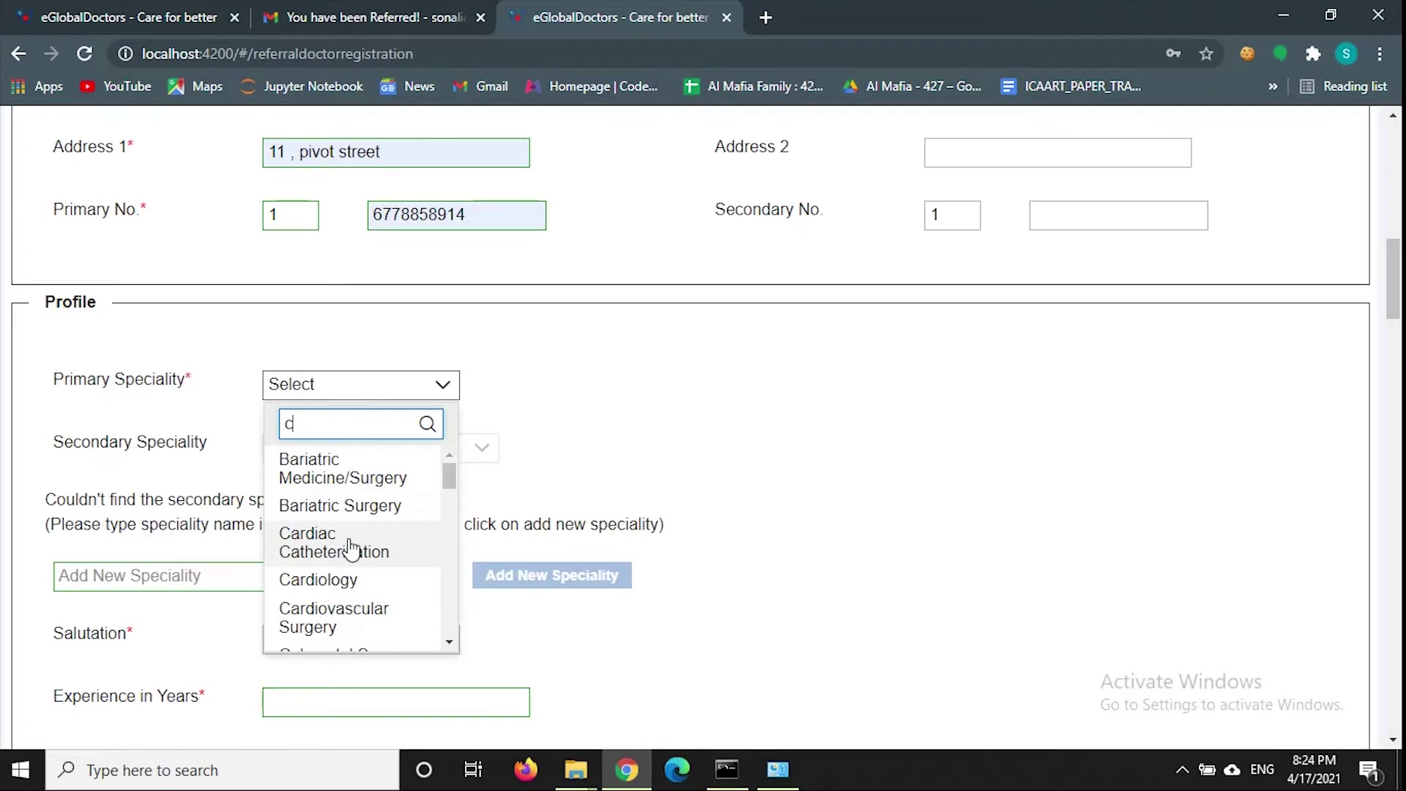
left_click(352, 549)
- Tick Bariatric Medicine/Surgery, Cardiology and Allergy as secondary specialities
scroll(352, 549, "down", 3)
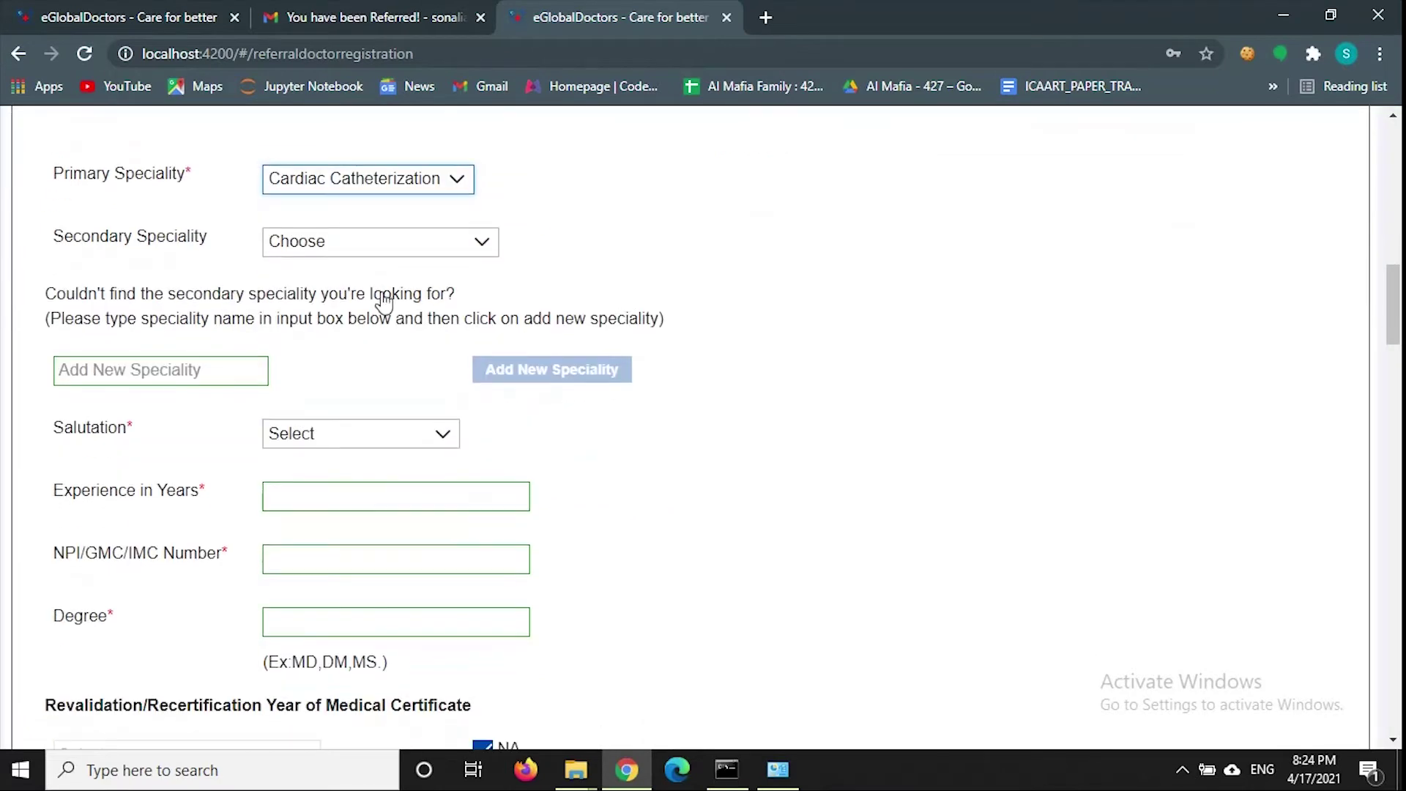
left_click(381, 243)
left_click(358, 380)
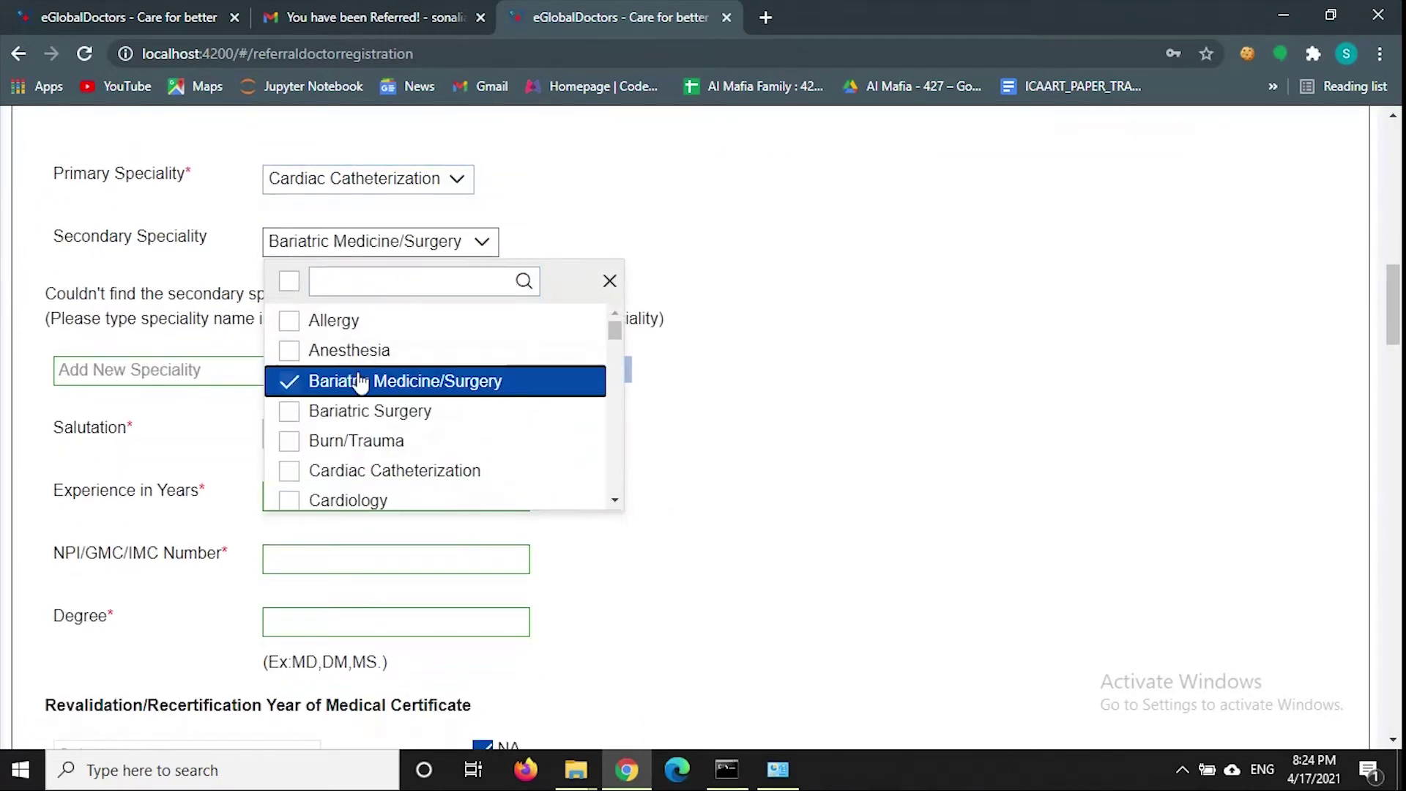
left_click(357, 472)
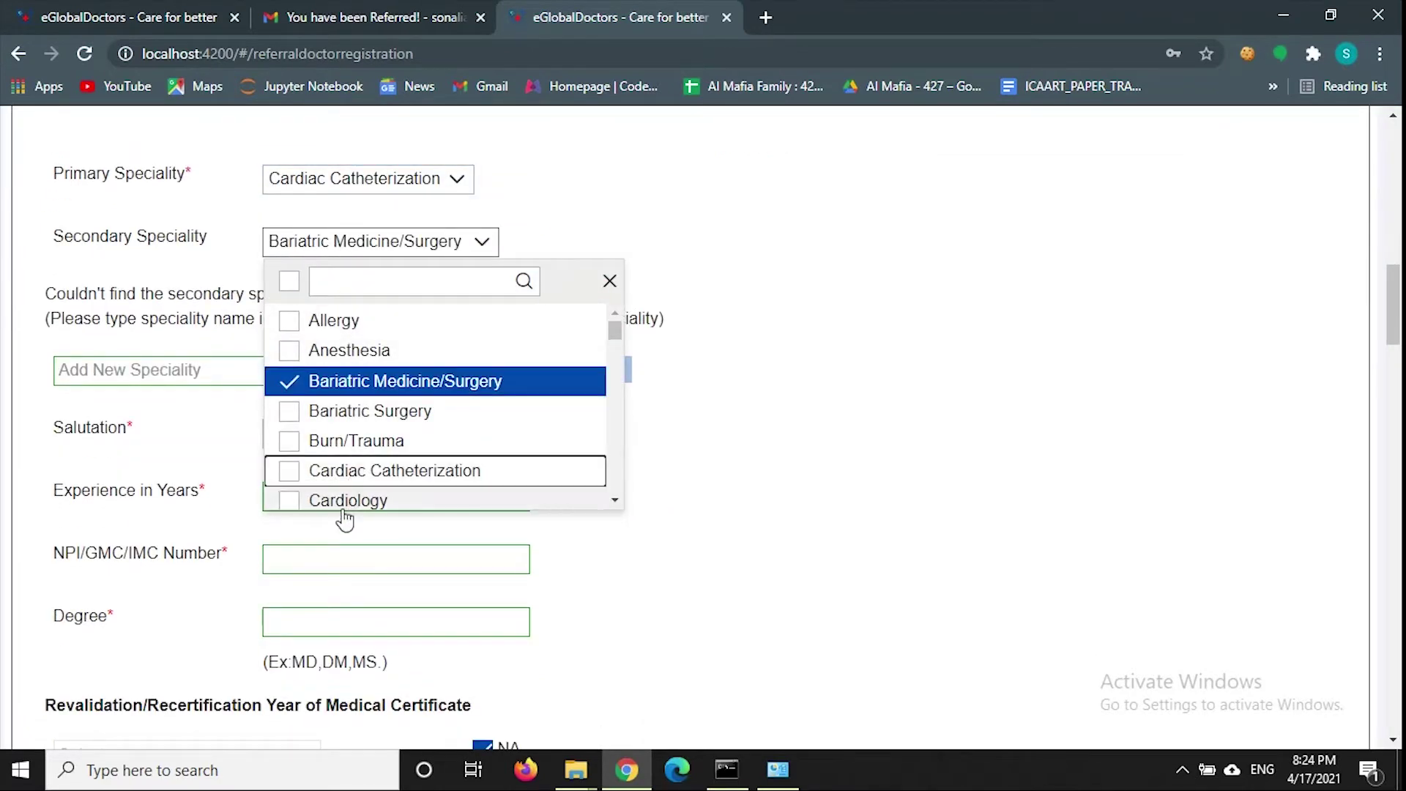
left_click(345, 499)
left_click(342, 286)
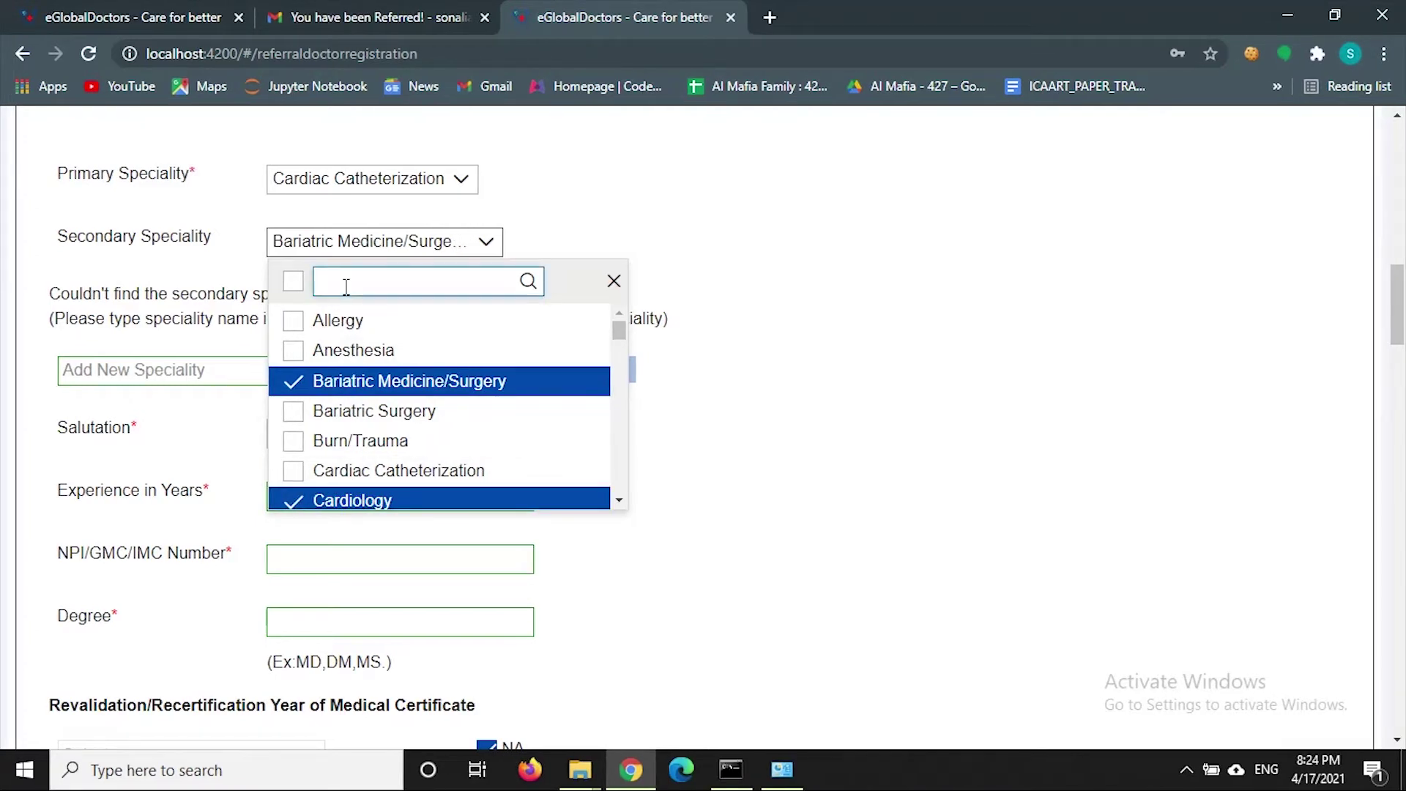
type("al")
left_click(361, 320)
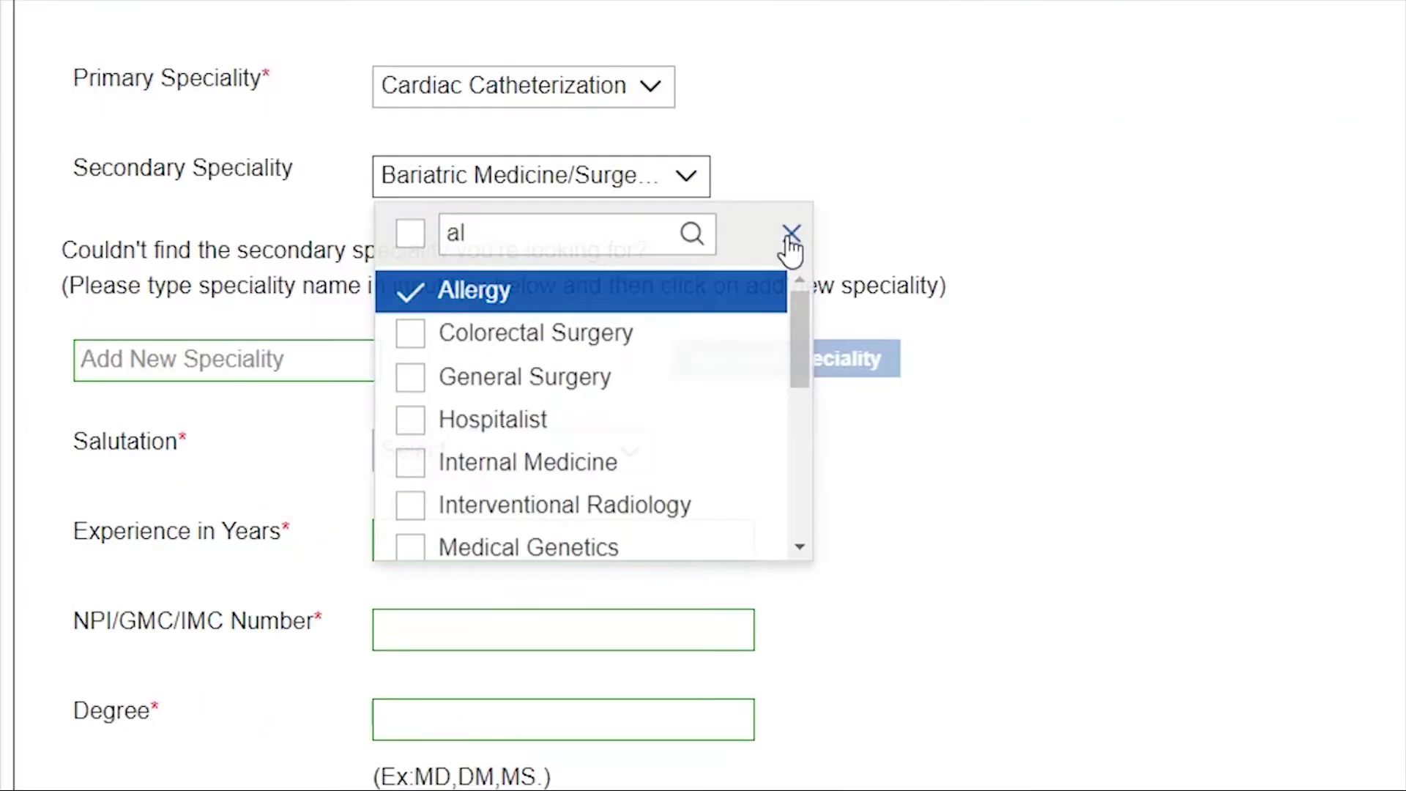
left_click(614, 280)
scroll(787, 249, "down", 2)
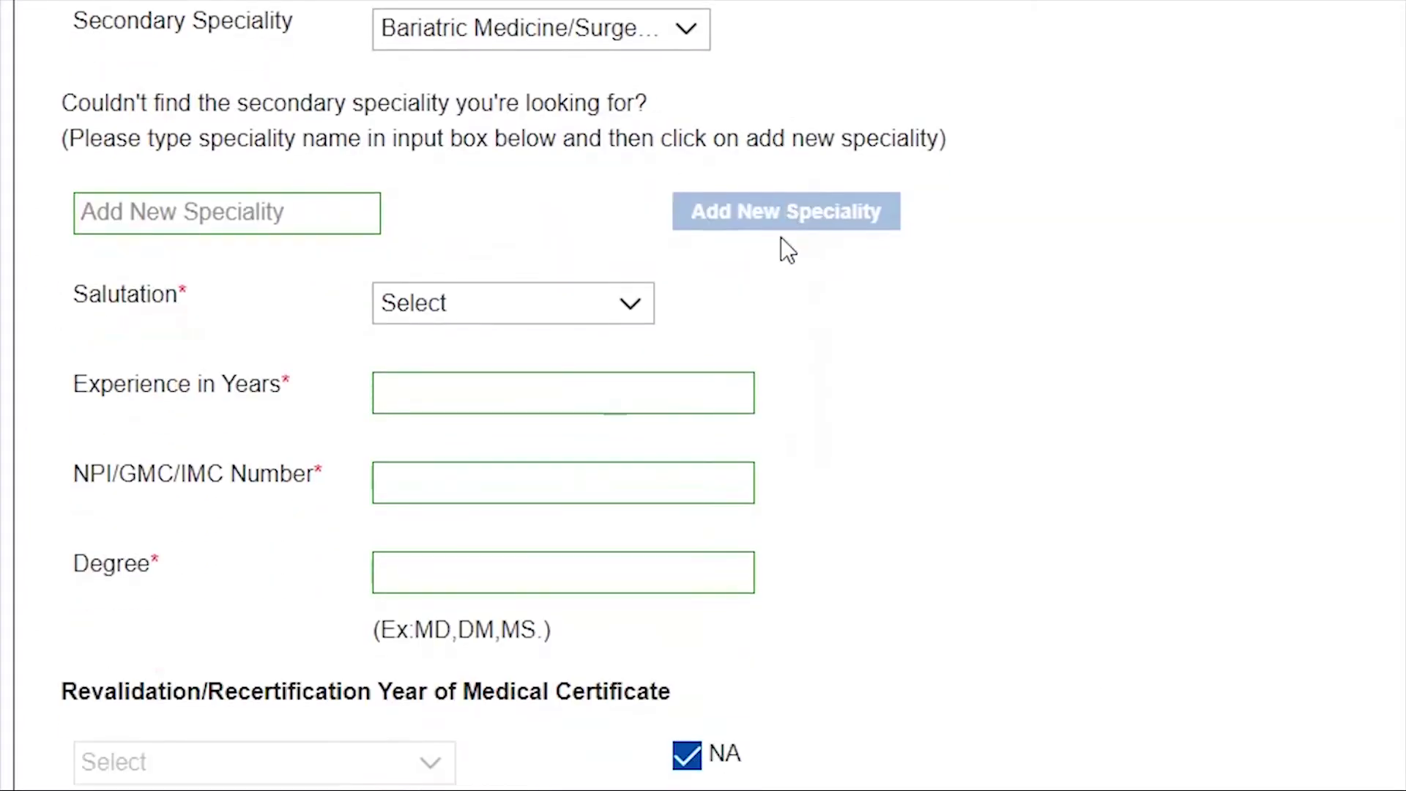
- Add Dermatology as a new speciality and confirm it is ticked under Secondary Speciality
left_click(290, 202)
type("Dermatol")
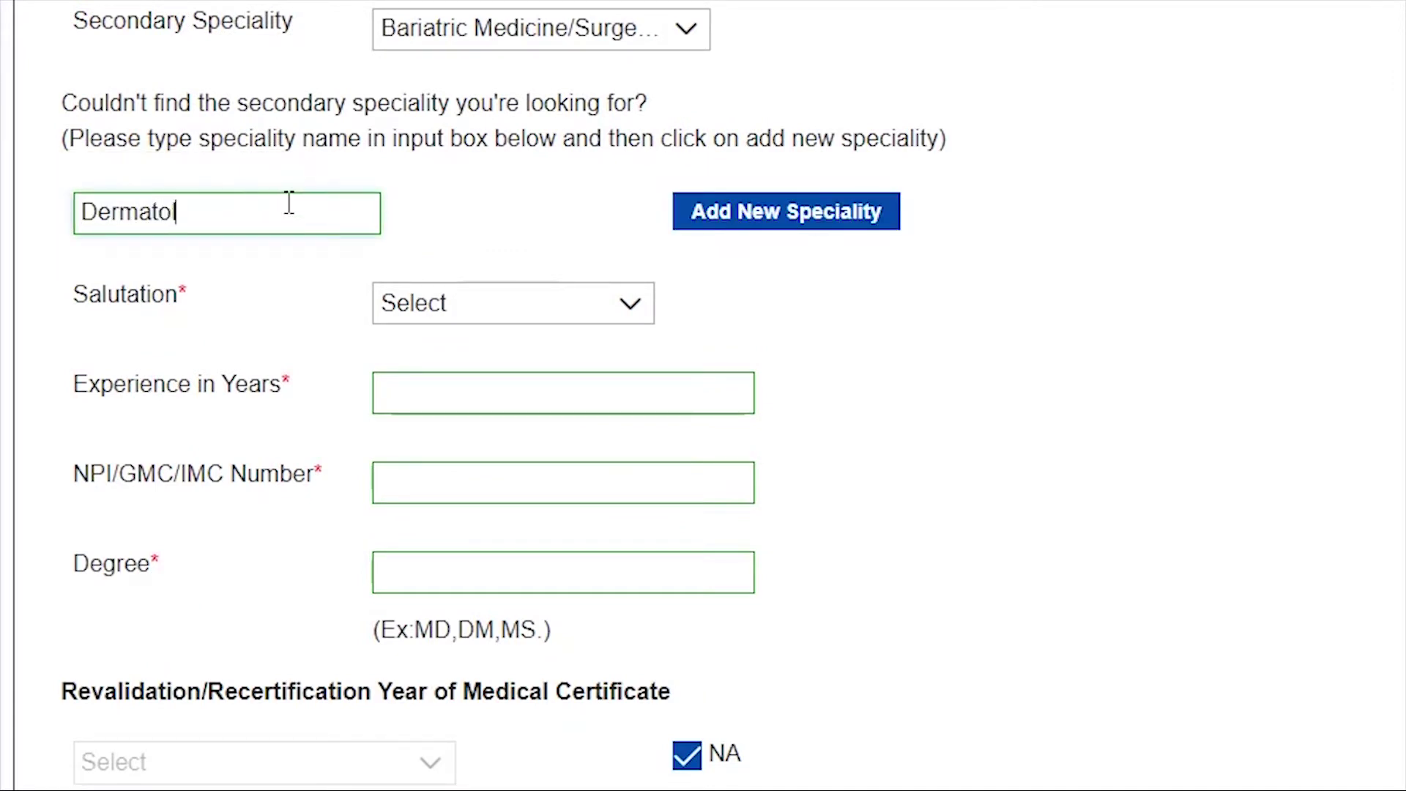
type("ogy")
left_click(819, 212)
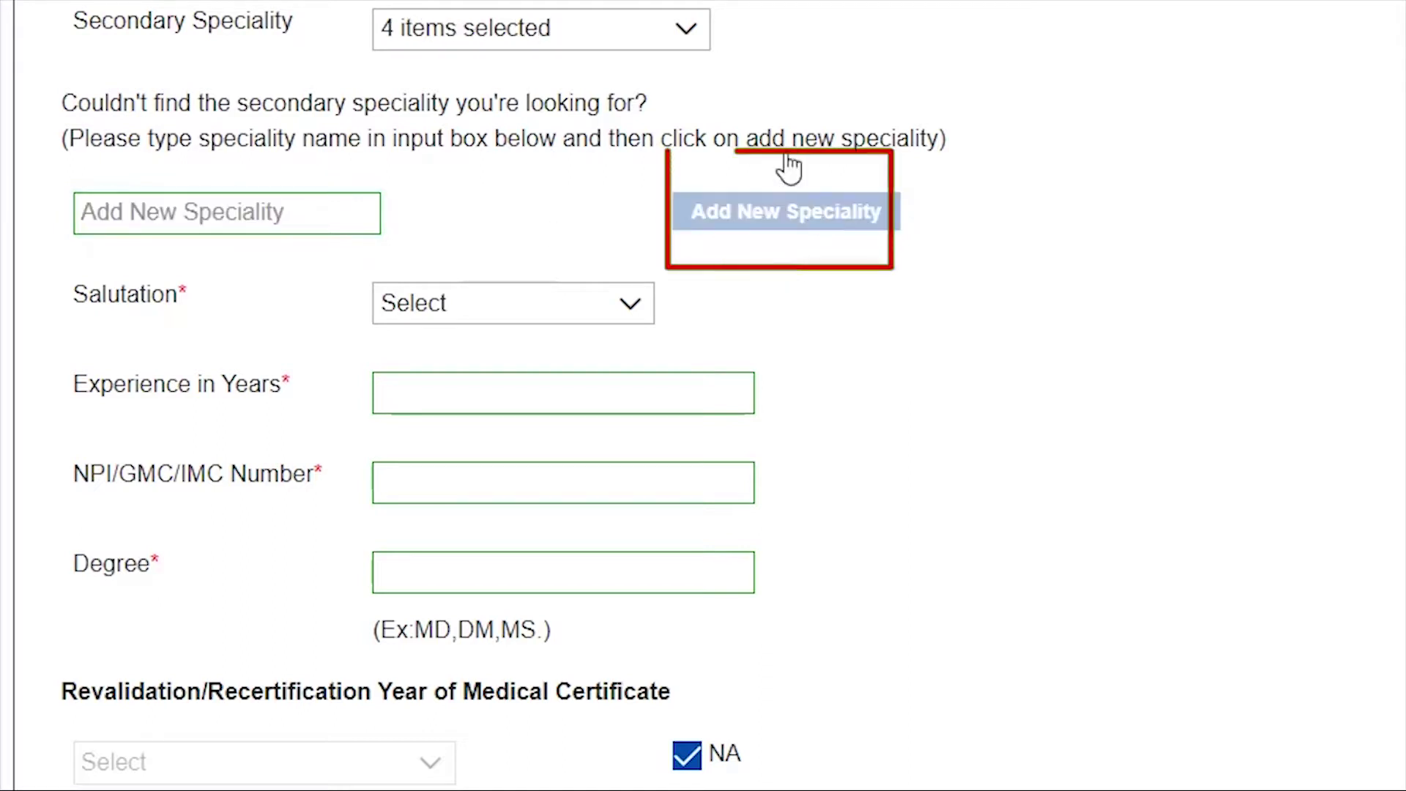
left_click(670, 47)
key("BackSpace")
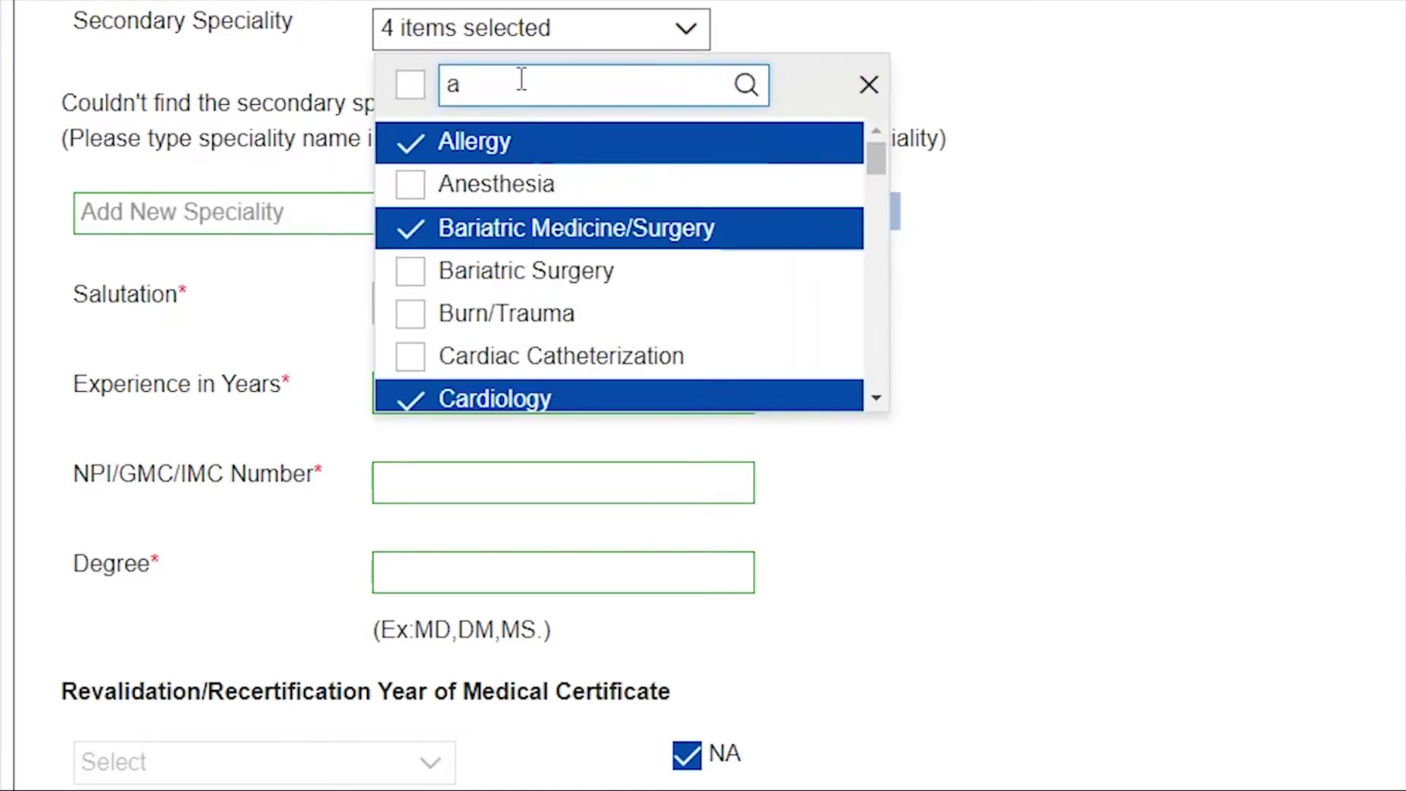
type("der")
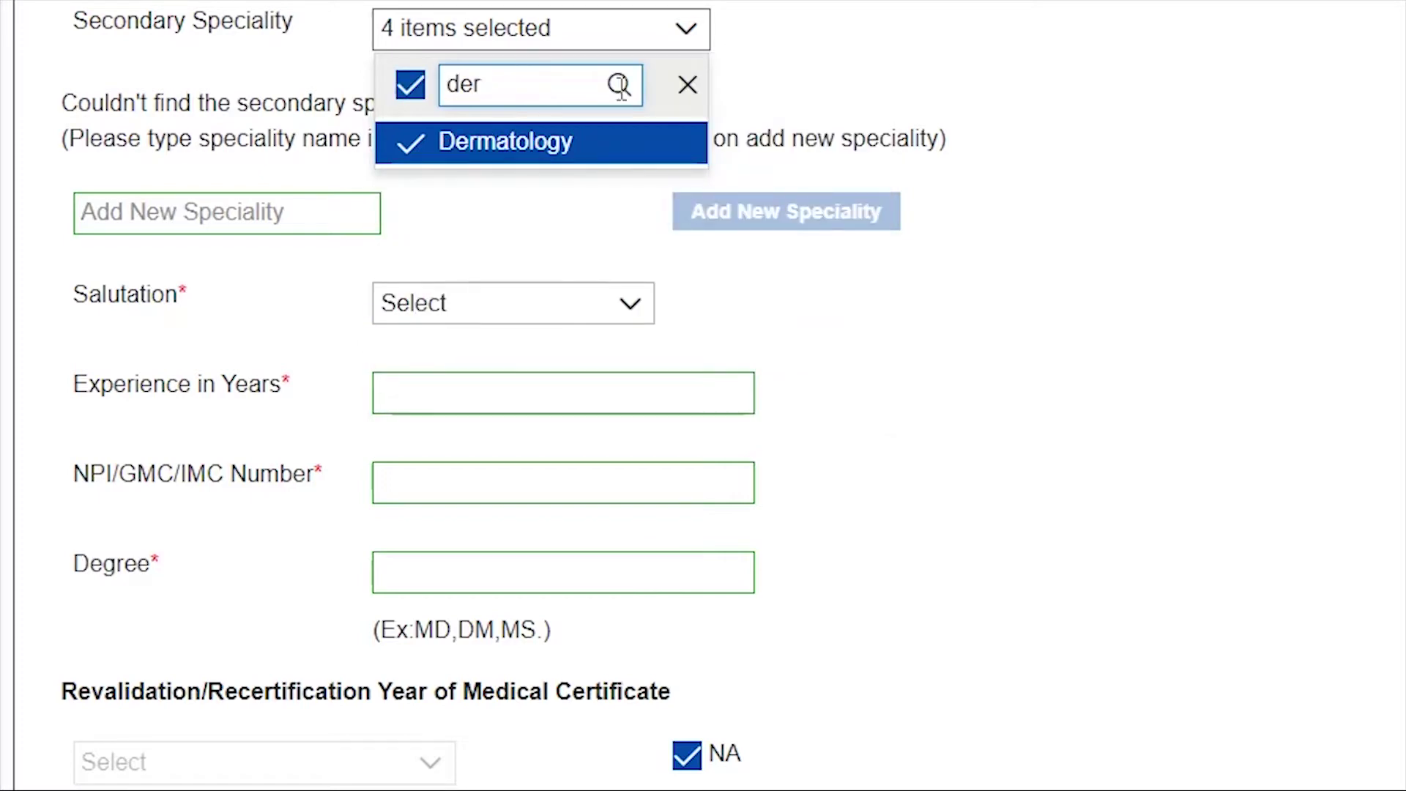
left_click(685, 86)
scroll(681, 94, "down", 4)
scroll(681, 94, "up", 2)
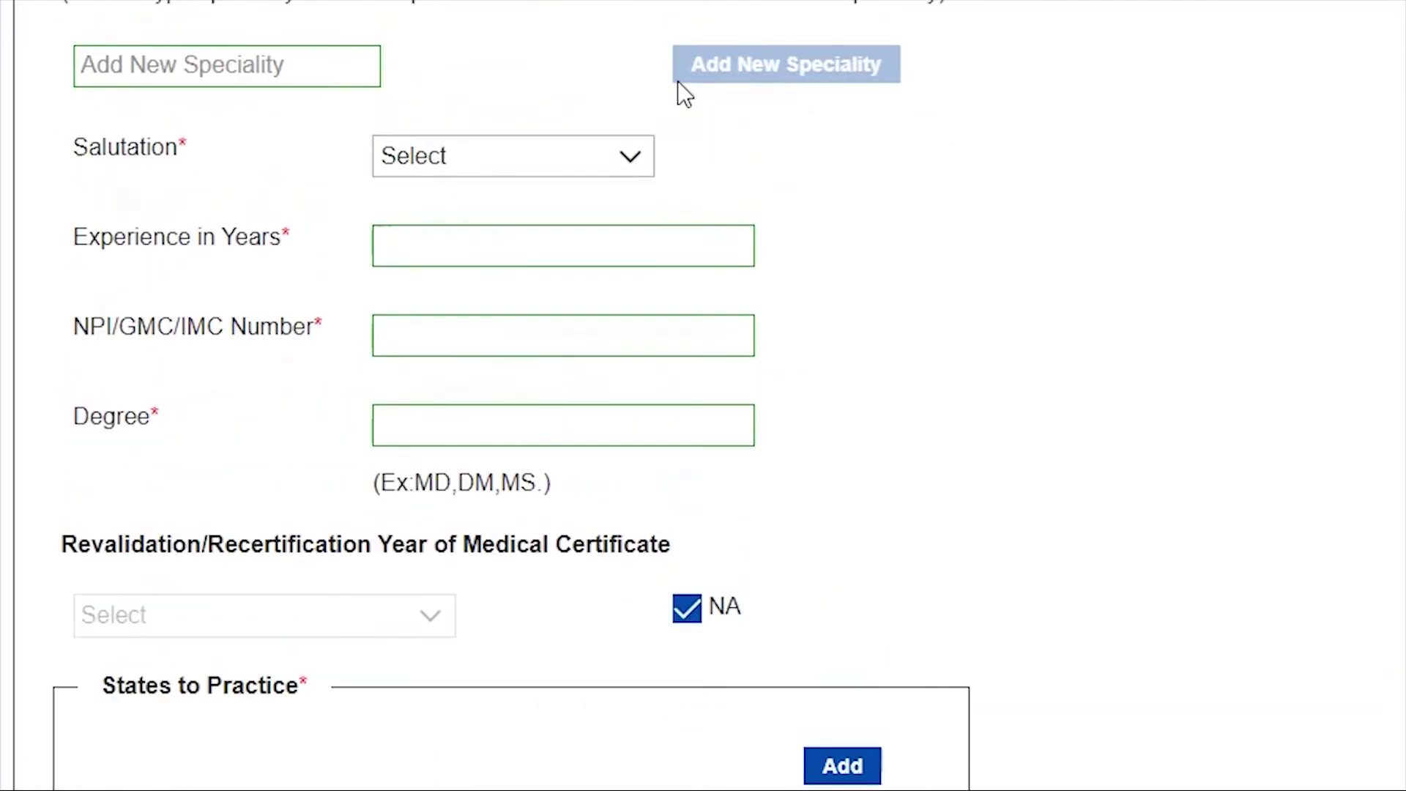
- Set salutation Dr., 5 years' experience, the NPI/GMC/IMC number, and degree MD
left_click(630, 163)
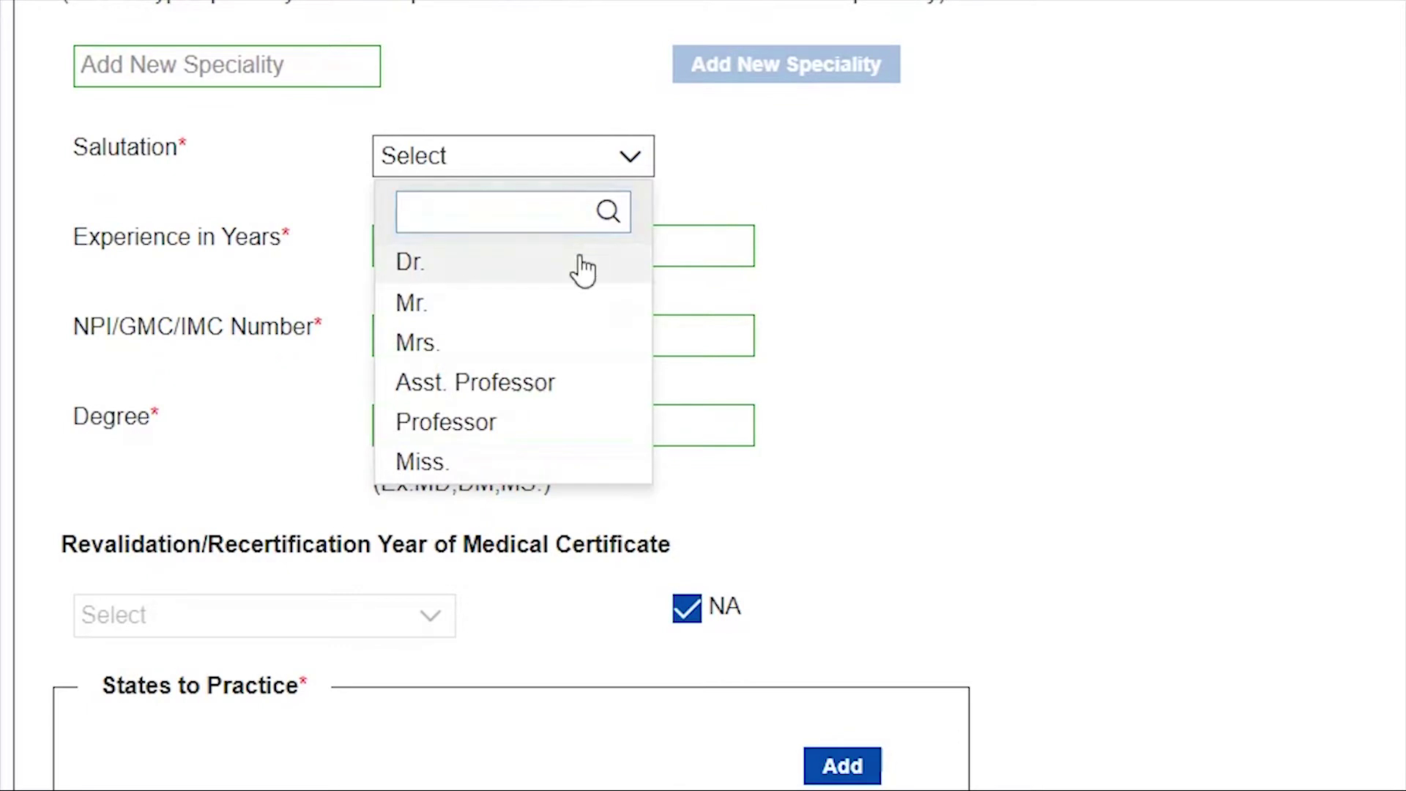
left_click(582, 270)
left_click(569, 251)
left_click(552, 300)
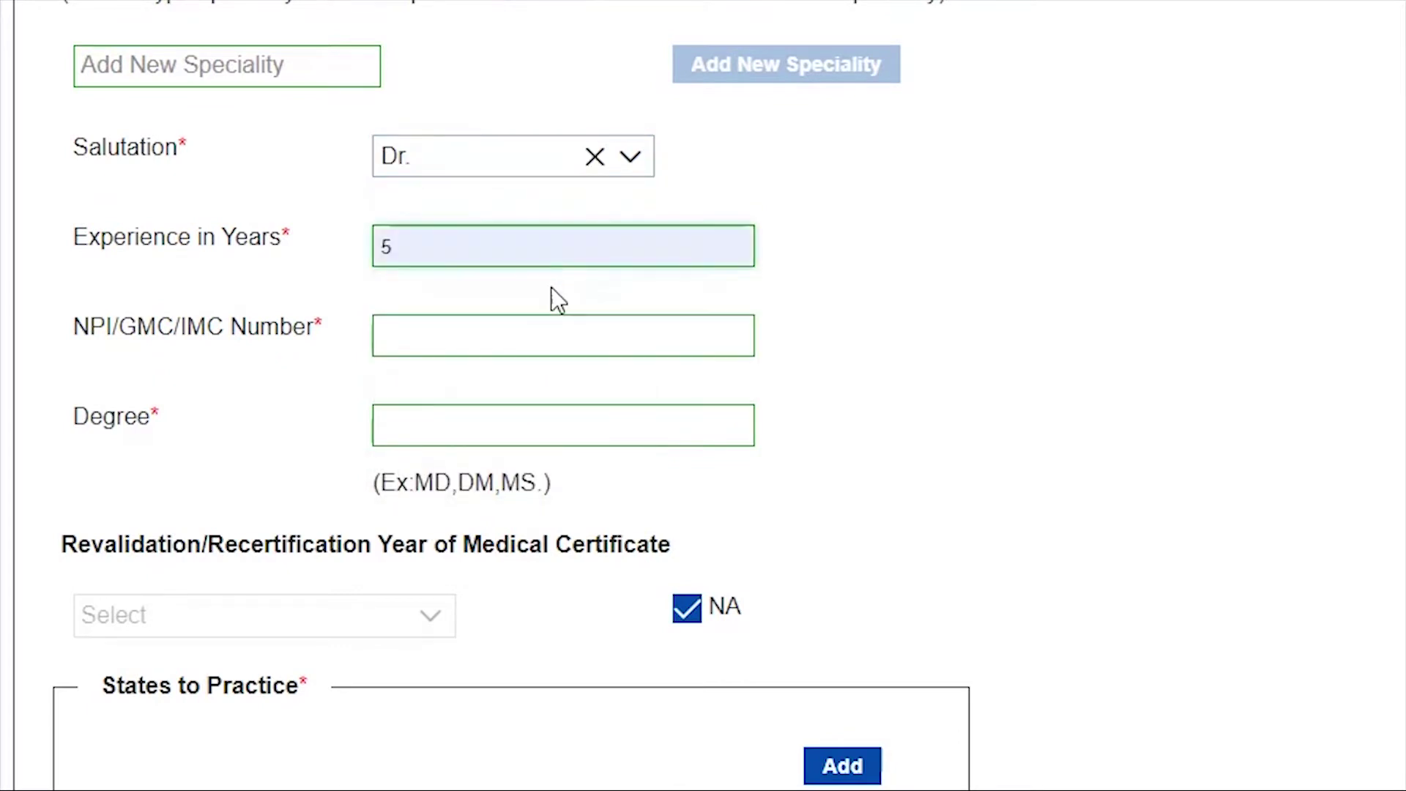
left_click(528, 336)
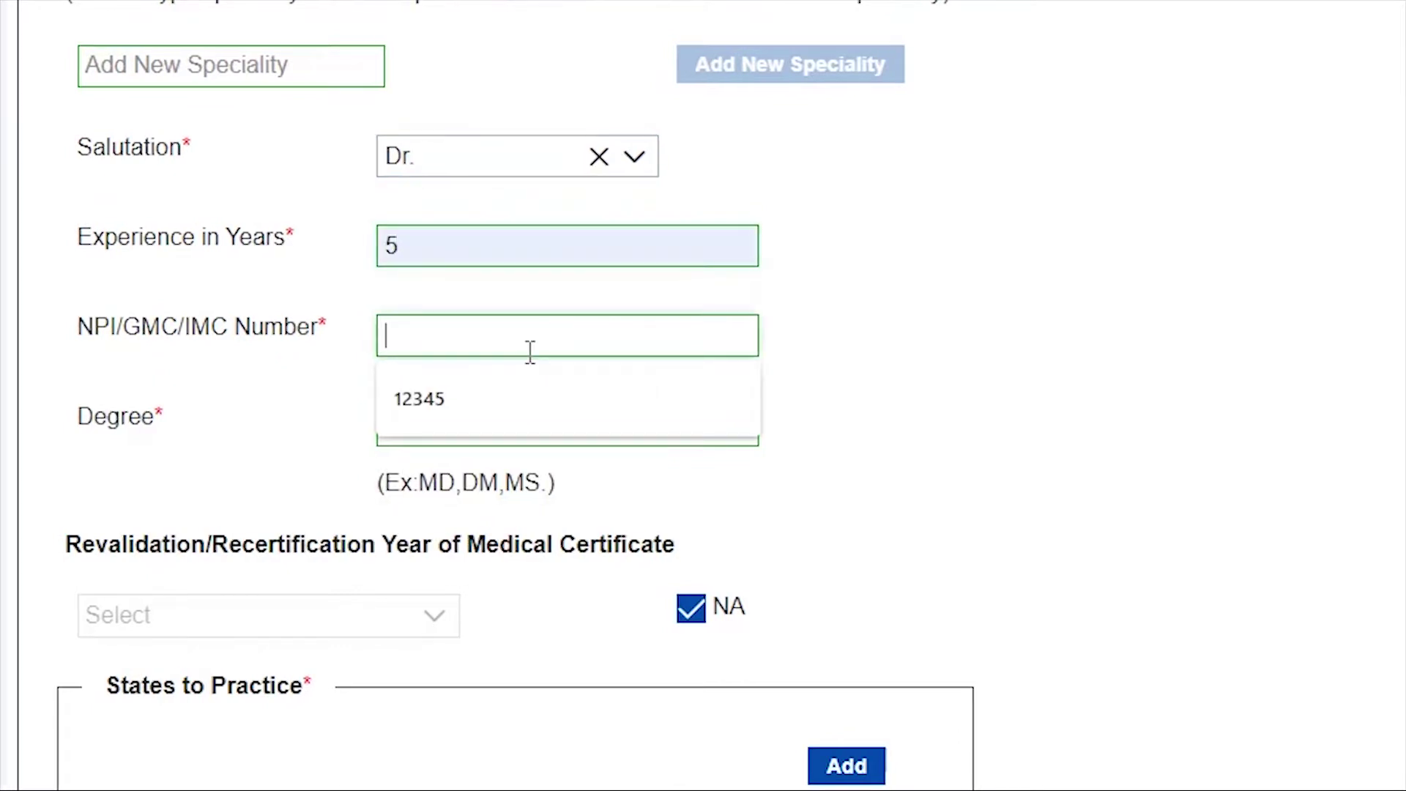
left_click(512, 396)
left_click(499, 417)
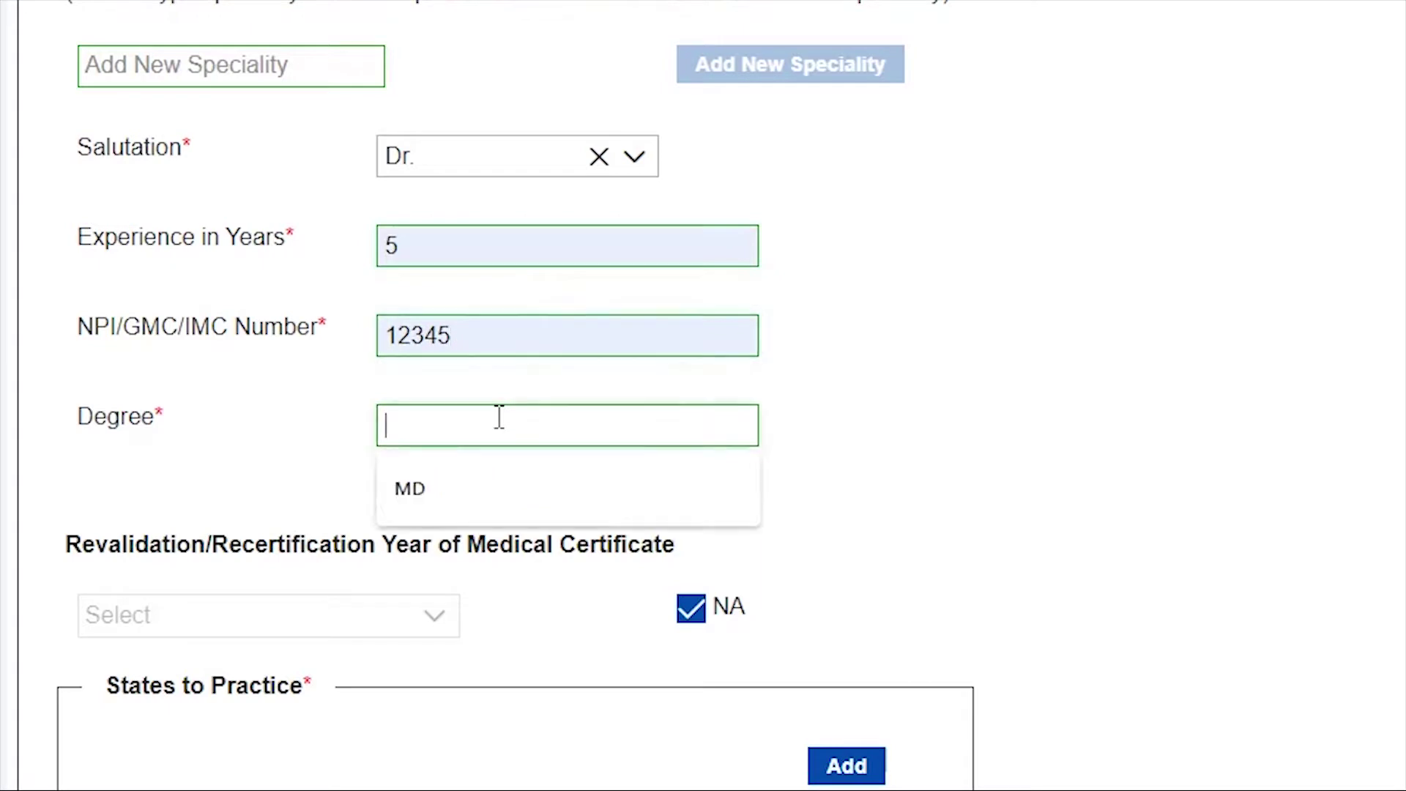
left_click(495, 485)
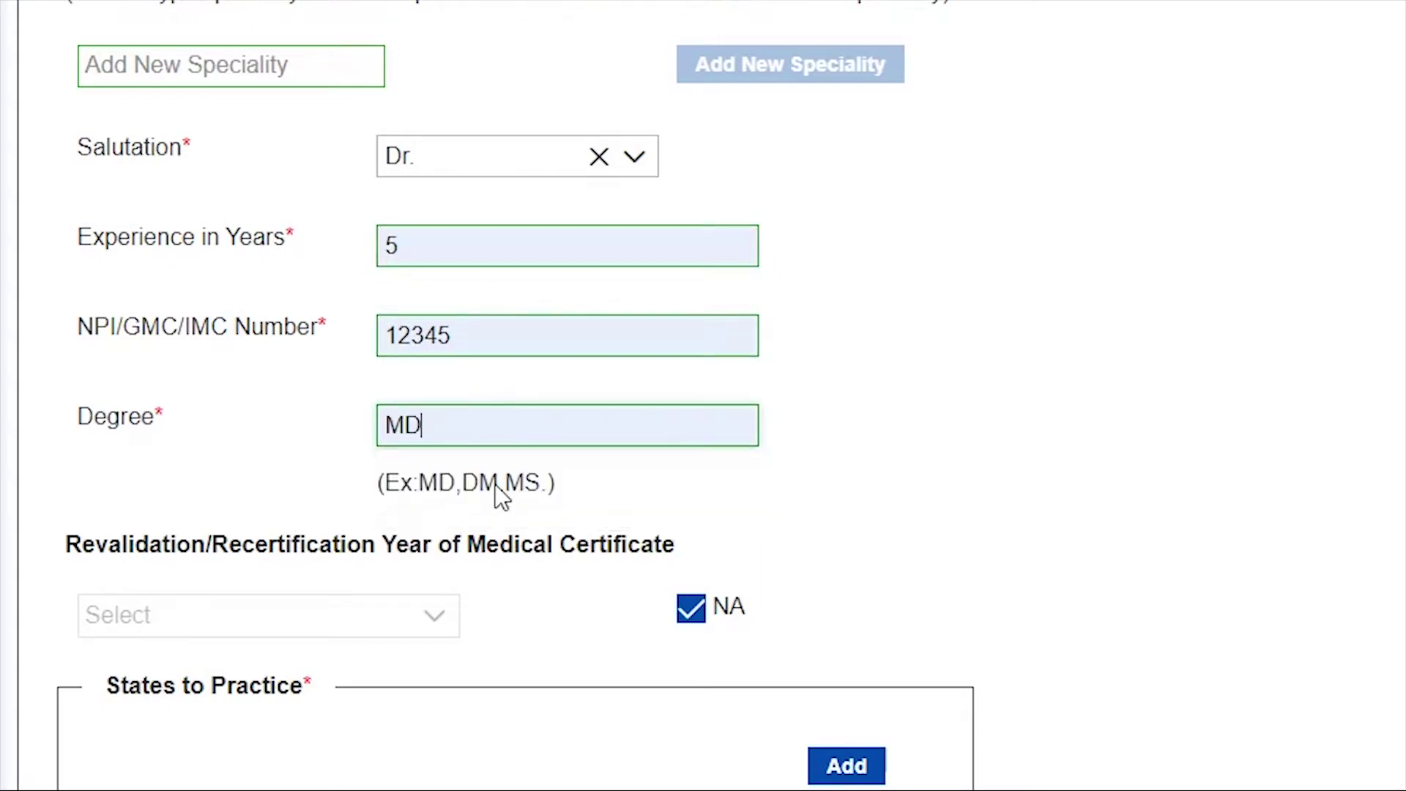
scroll(496, 485, "down", 2)
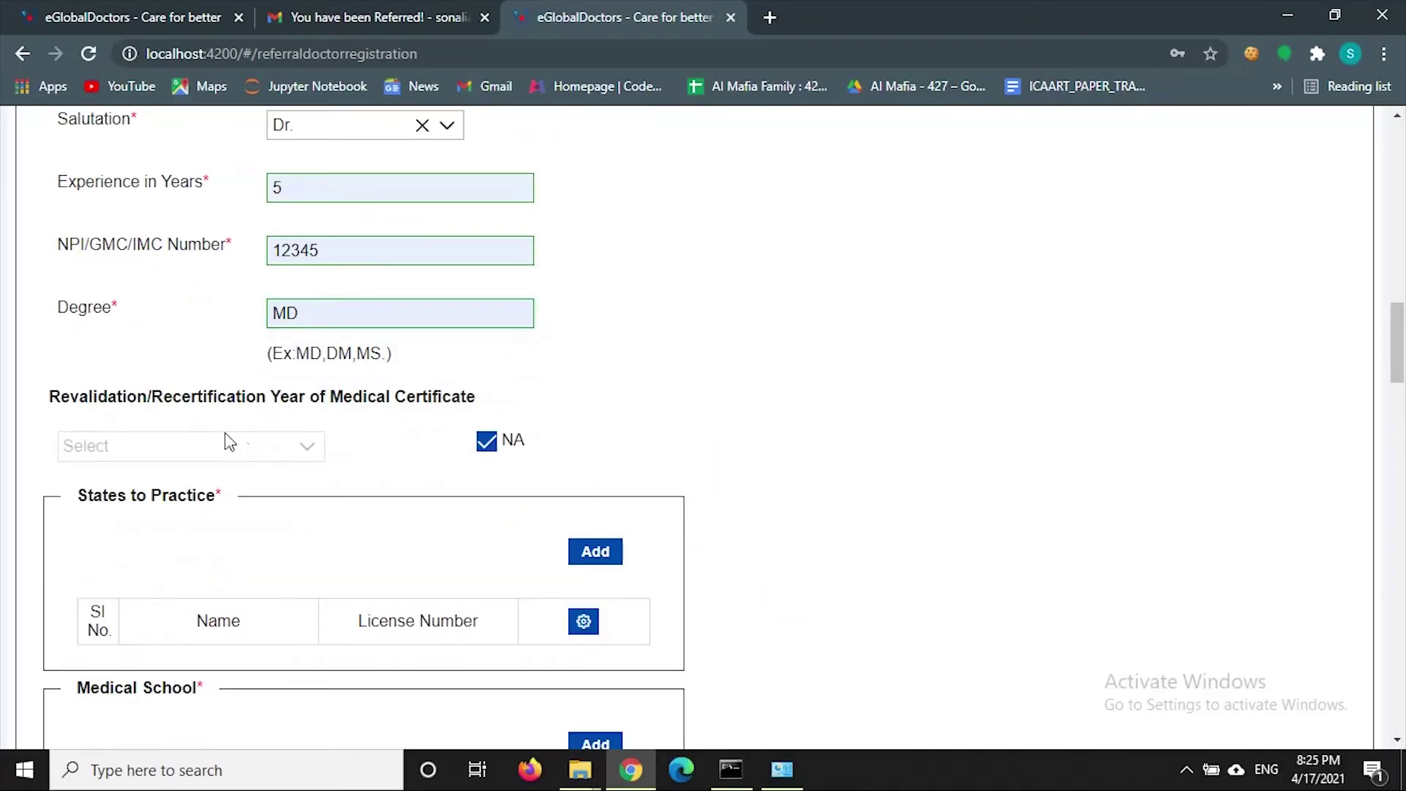
left_click(484, 449)
left_click(484, 449)
left_click(482, 449)
left_click(258, 444)
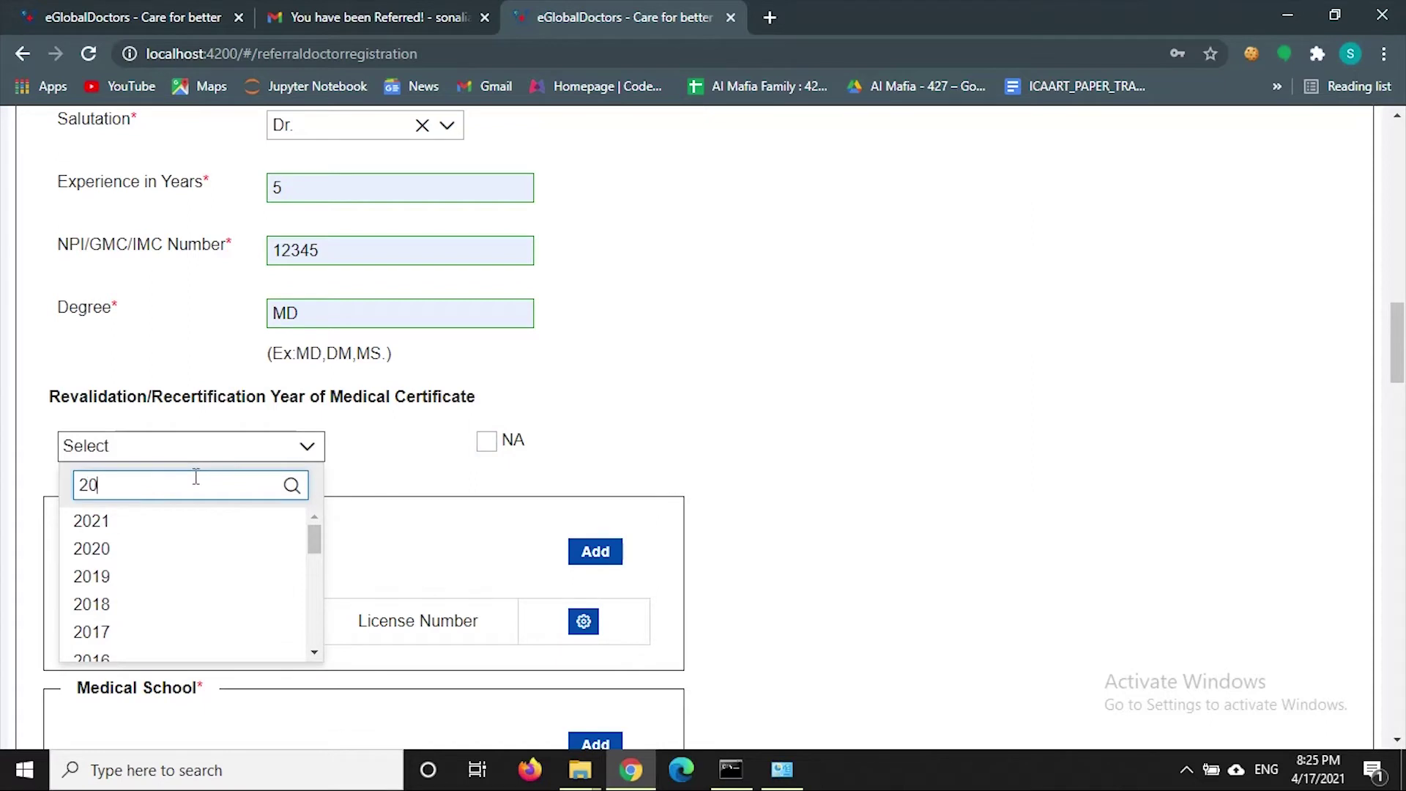
type("1")
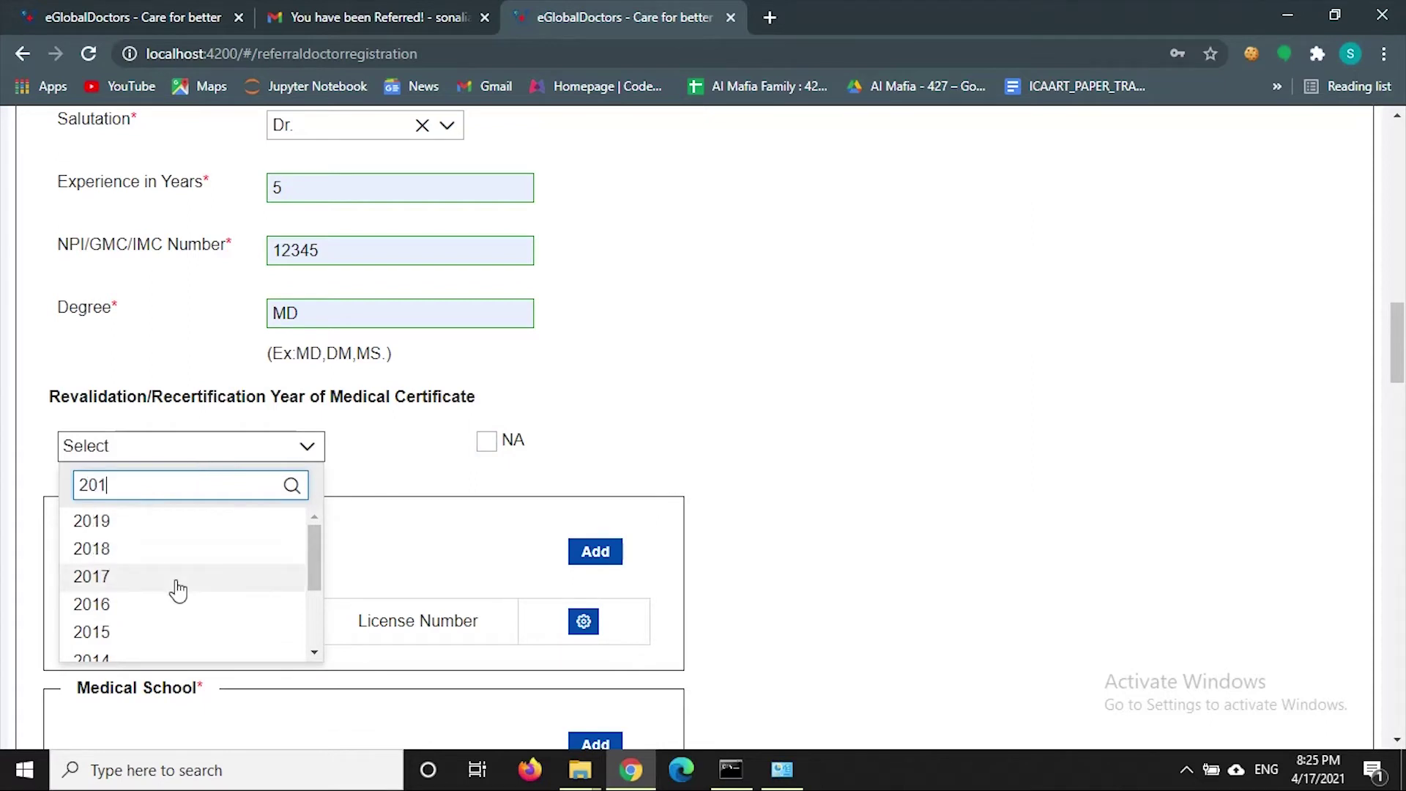
type("2")
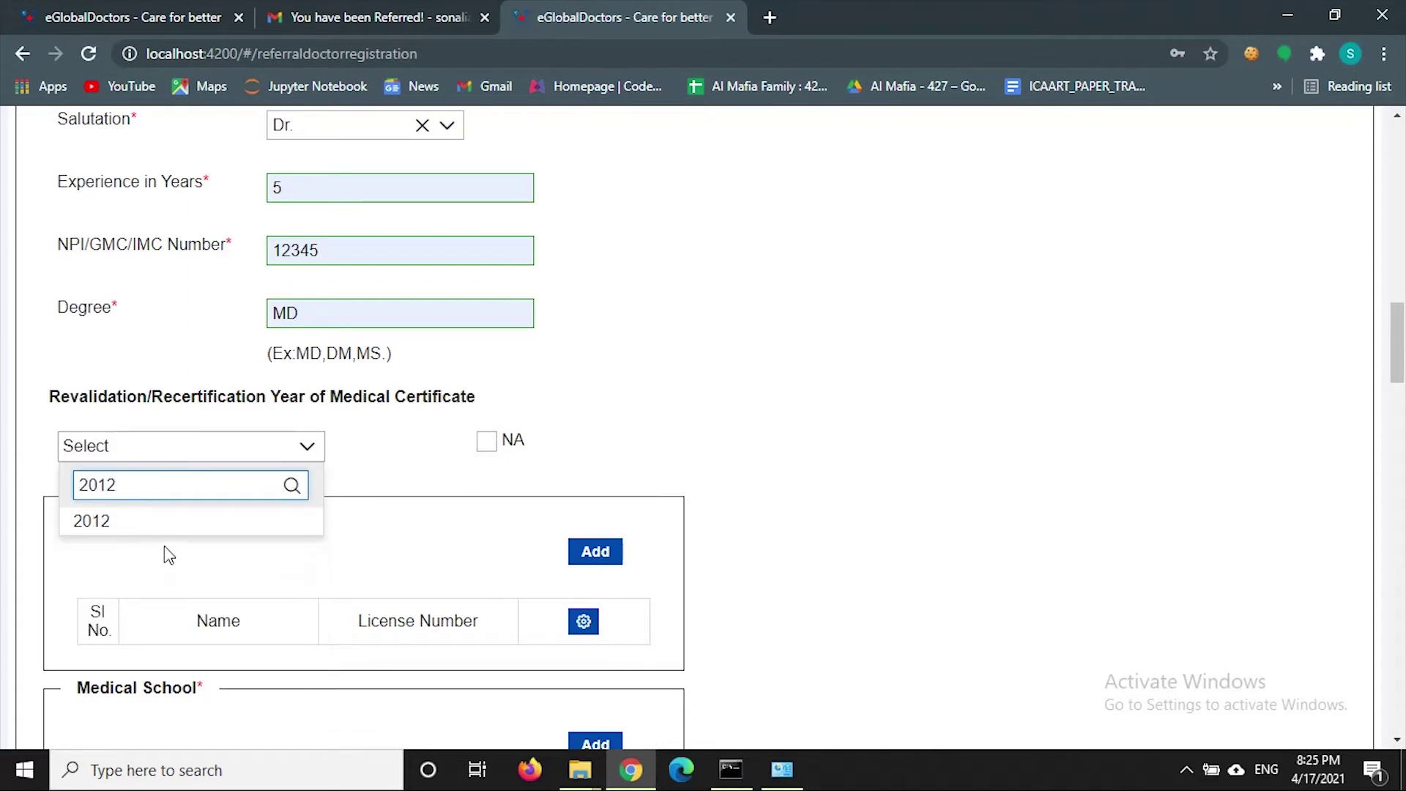
left_click(157, 533)
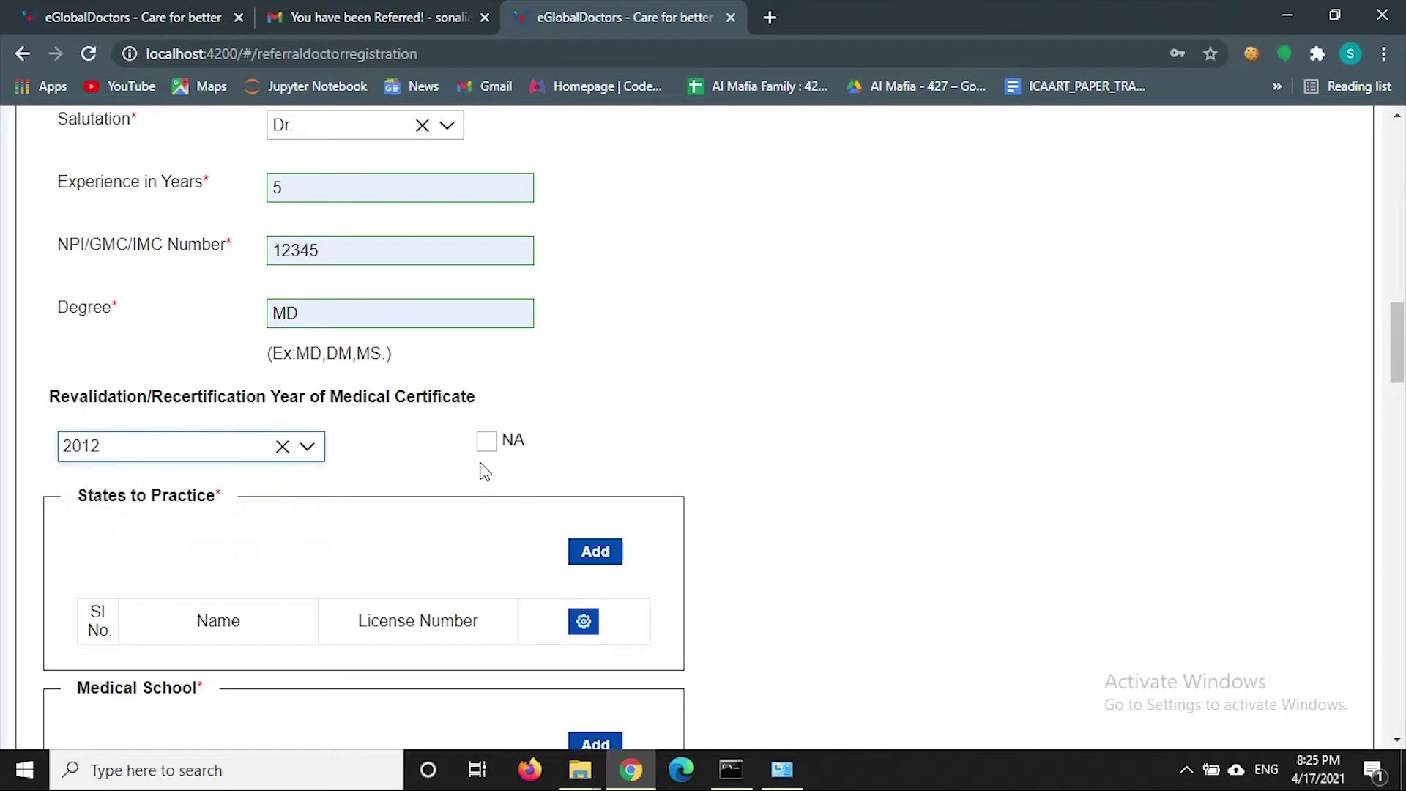
left_click(486, 440)
scroll(534, 421, "down", 3)
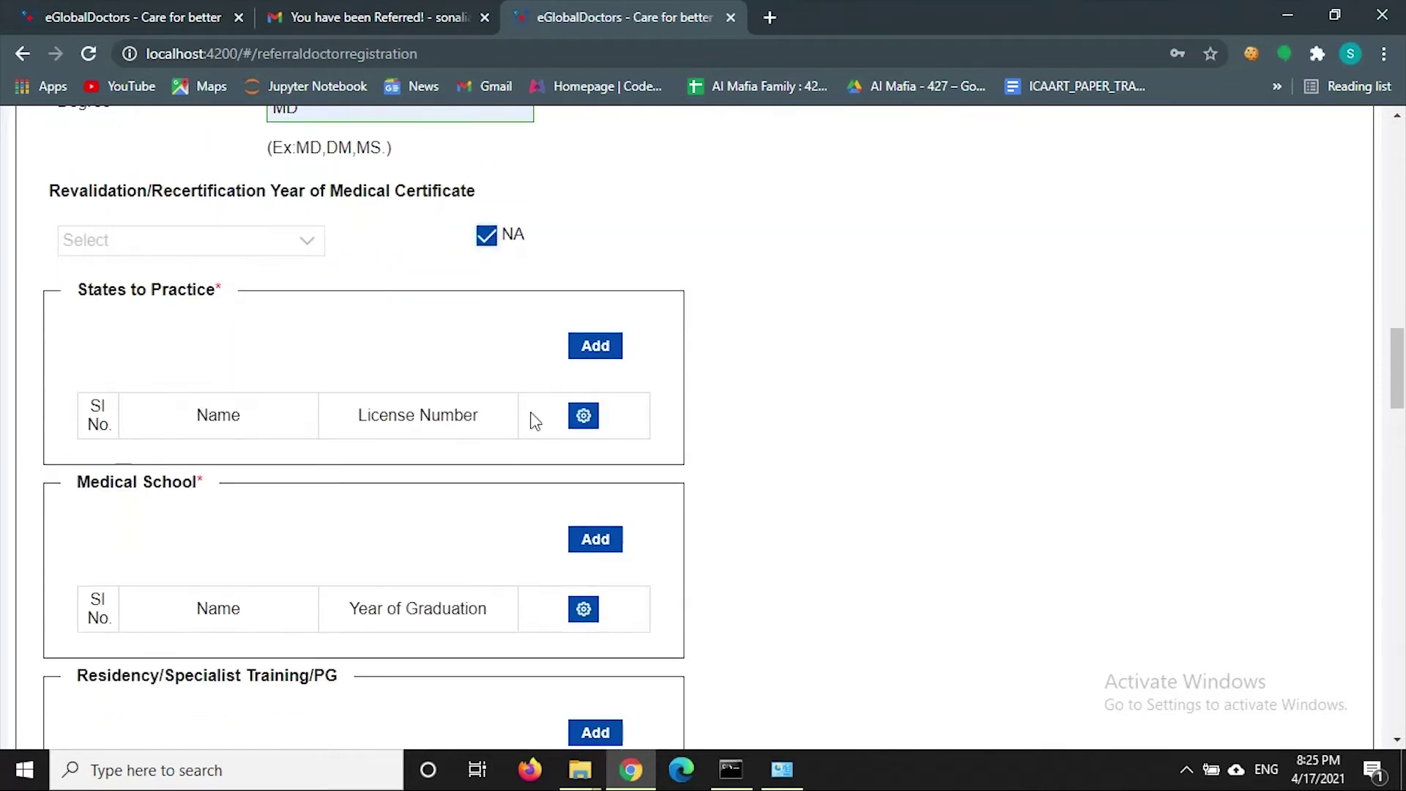
- Add Alaska as a practice state with its license number
left_click(620, 348)
left_click(668, 304)
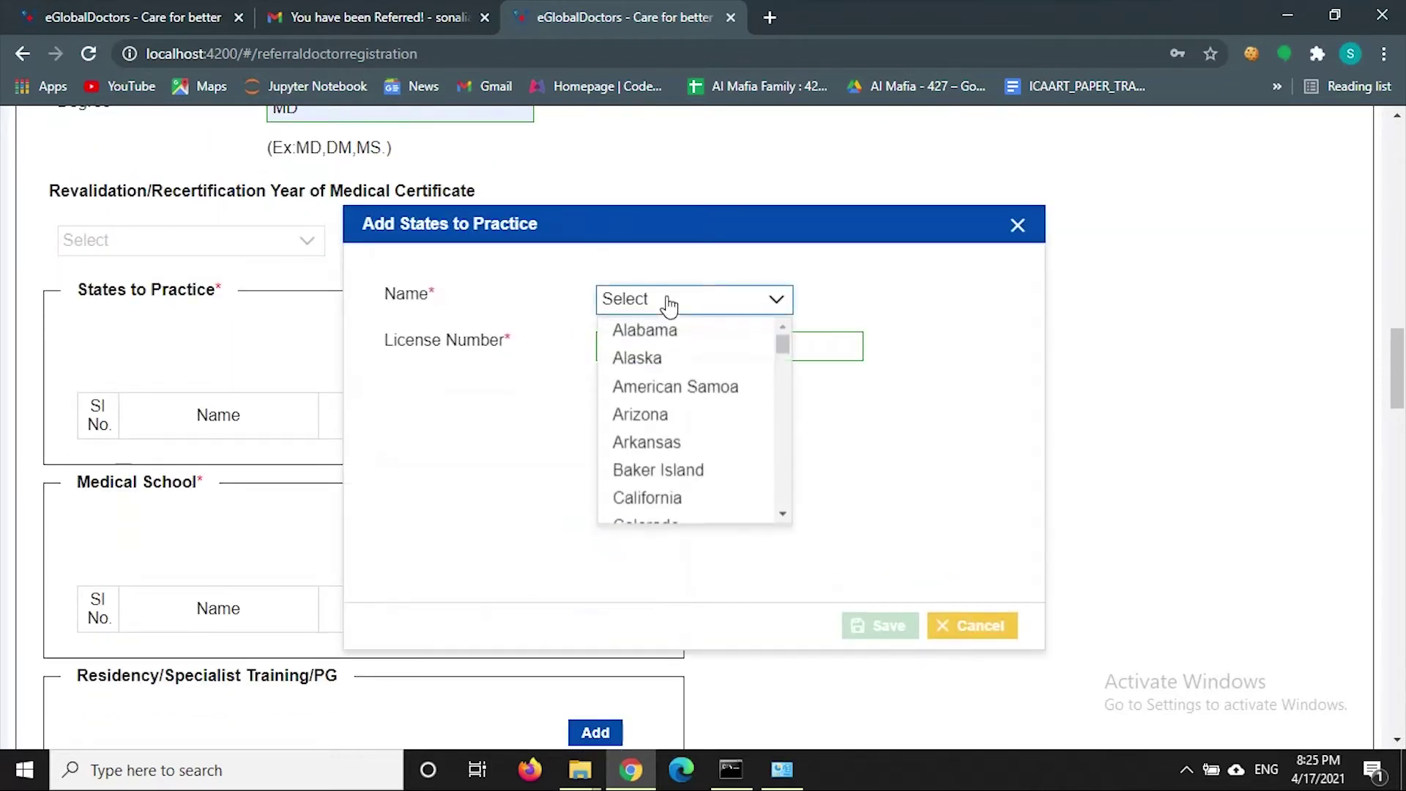
left_click(644, 361)
left_click(637, 358)
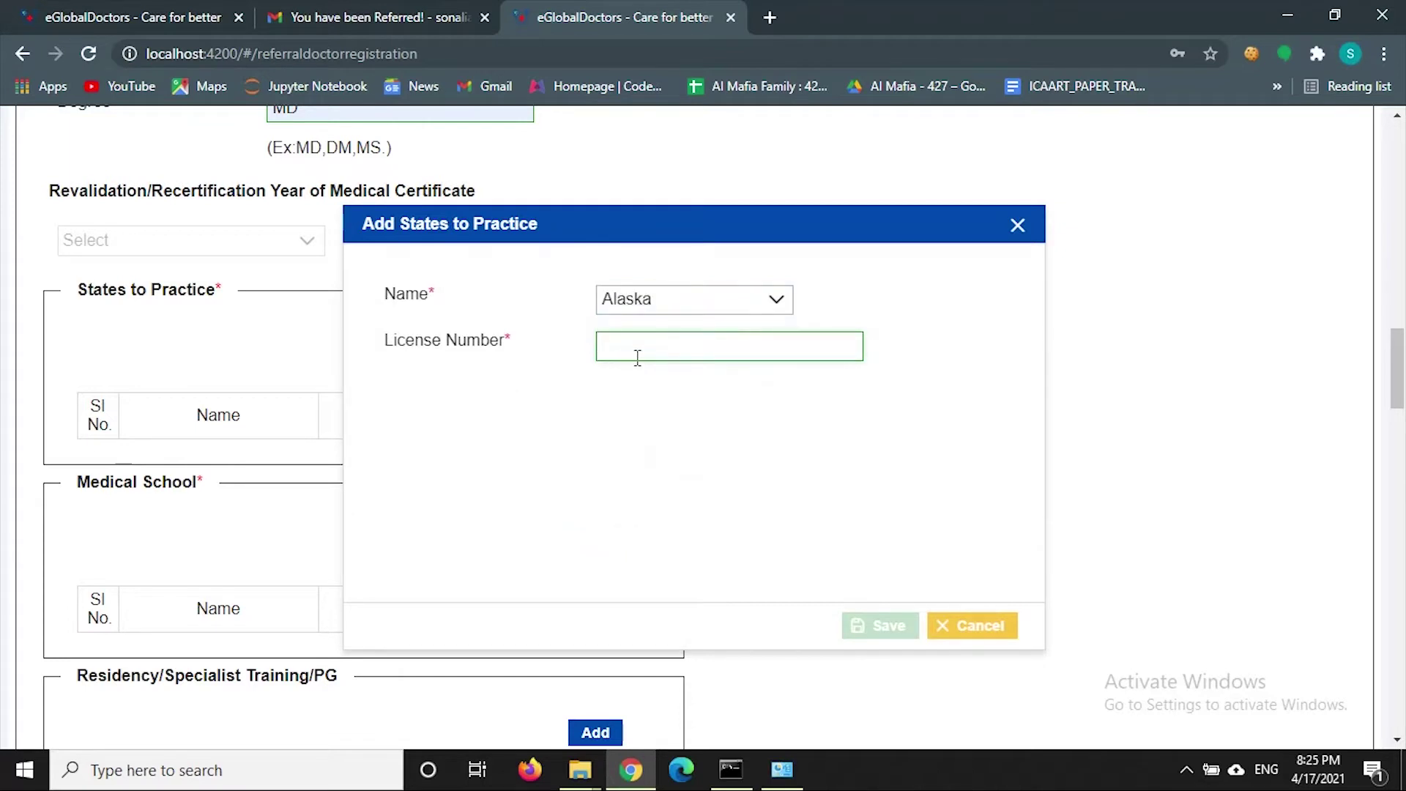
type("1234ed")
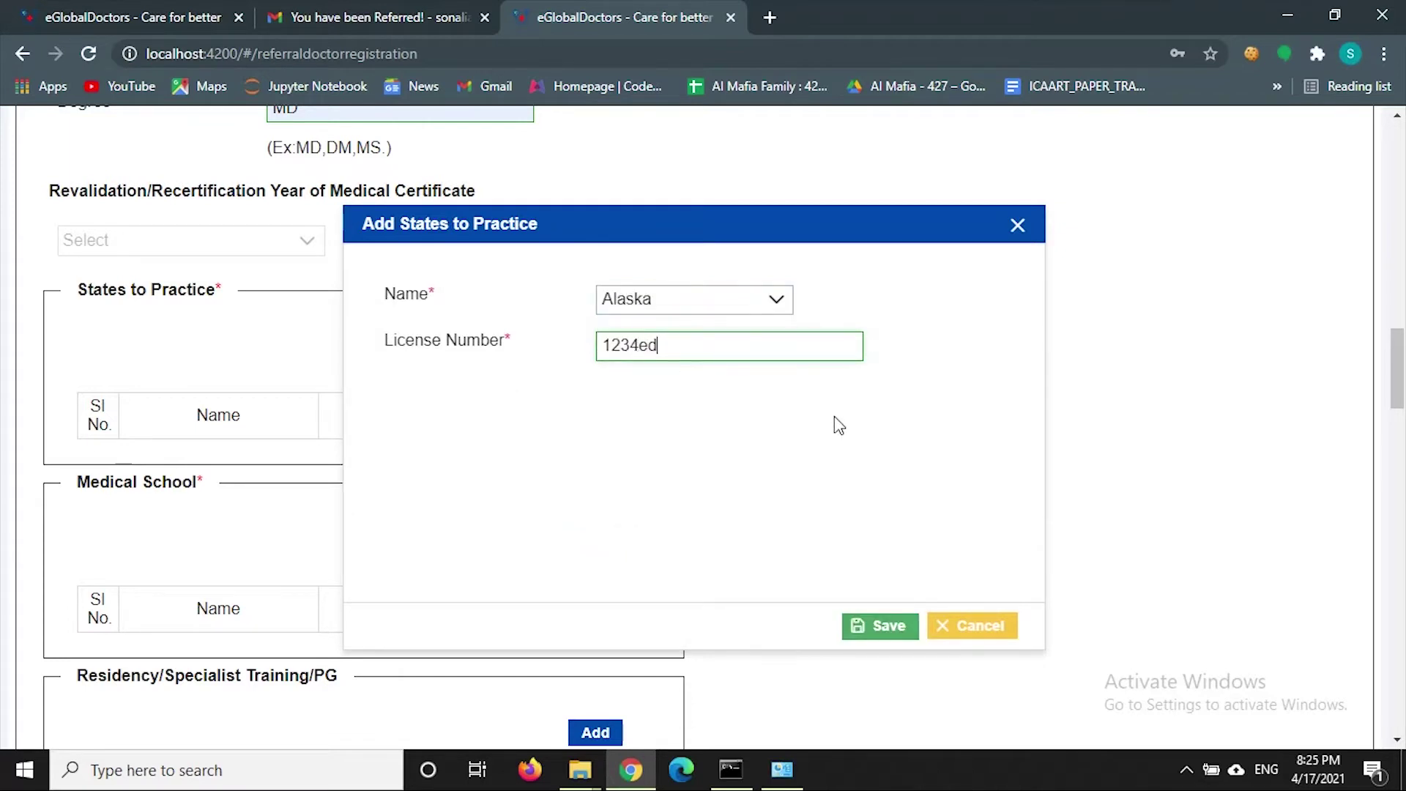
left_click(890, 628)
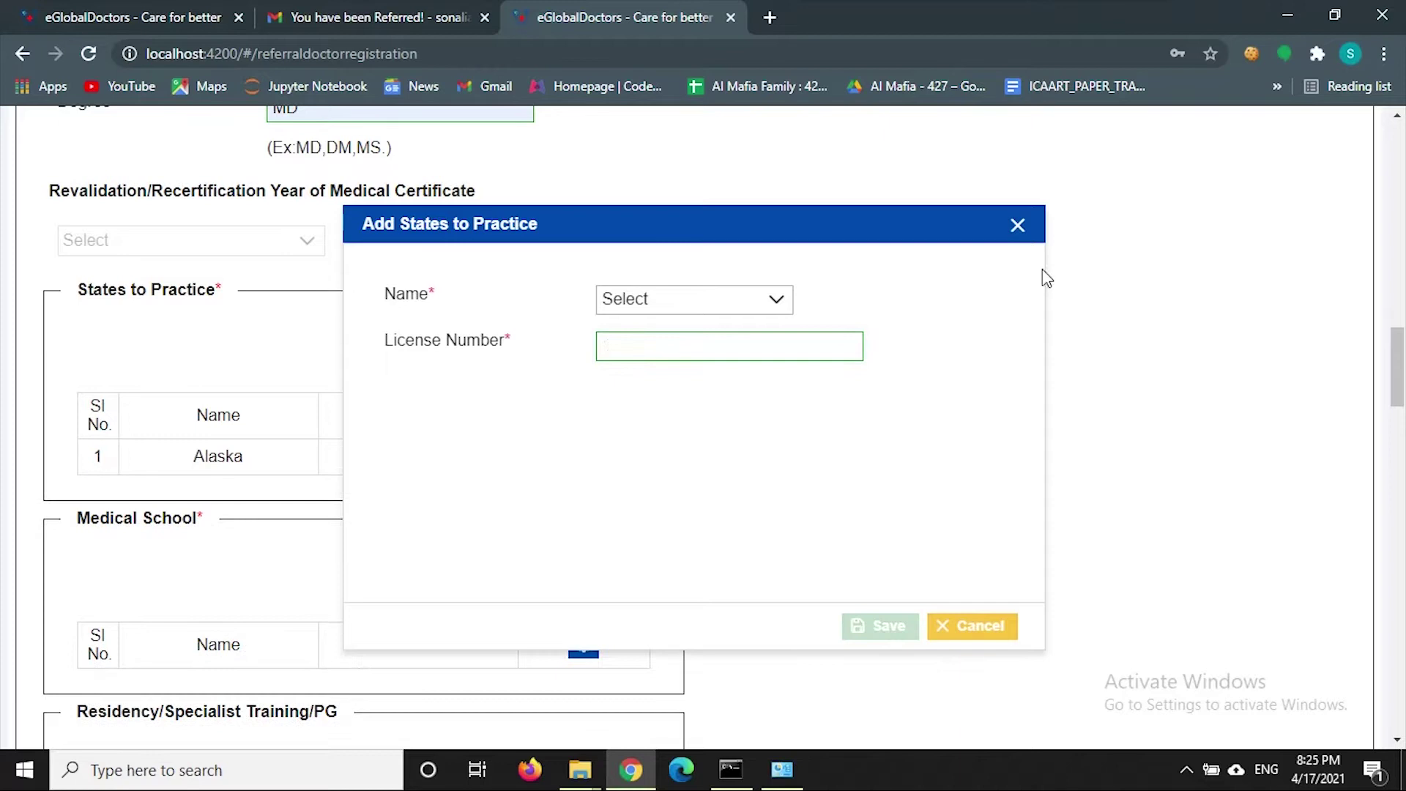
left_click(1016, 227)
- Add California as a second practice state with a license number
left_click(594, 350)
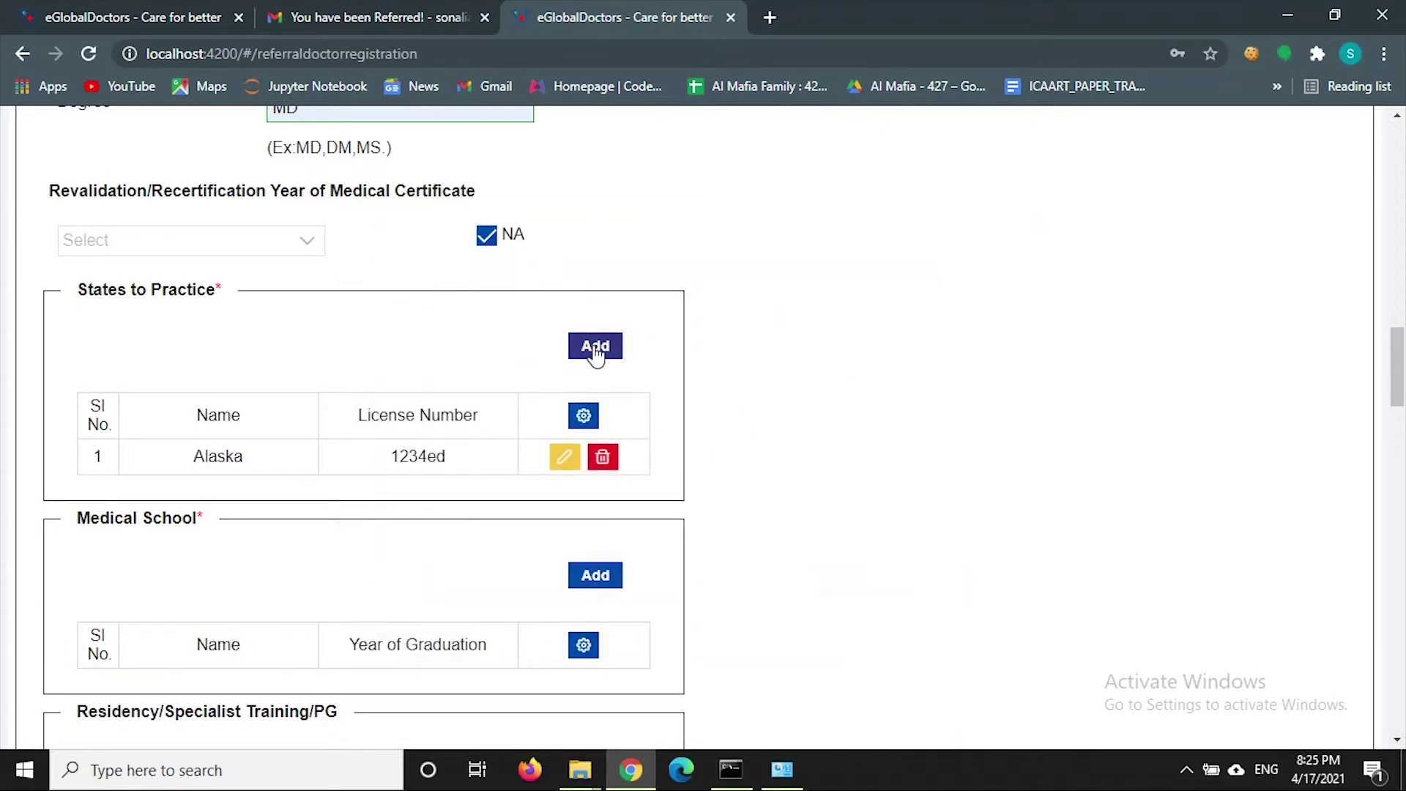
left_click(653, 311)
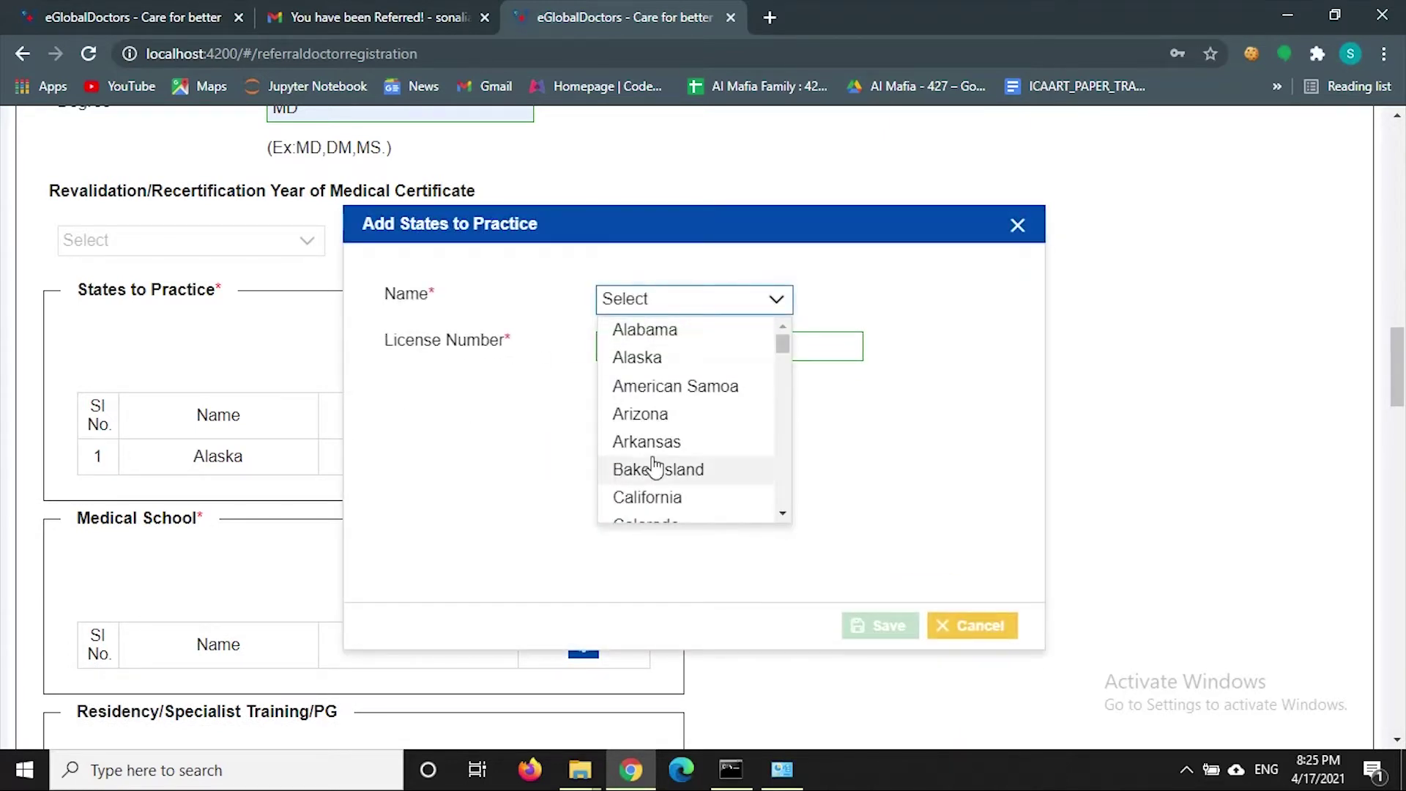
scroll(666, 498, "down", 2)
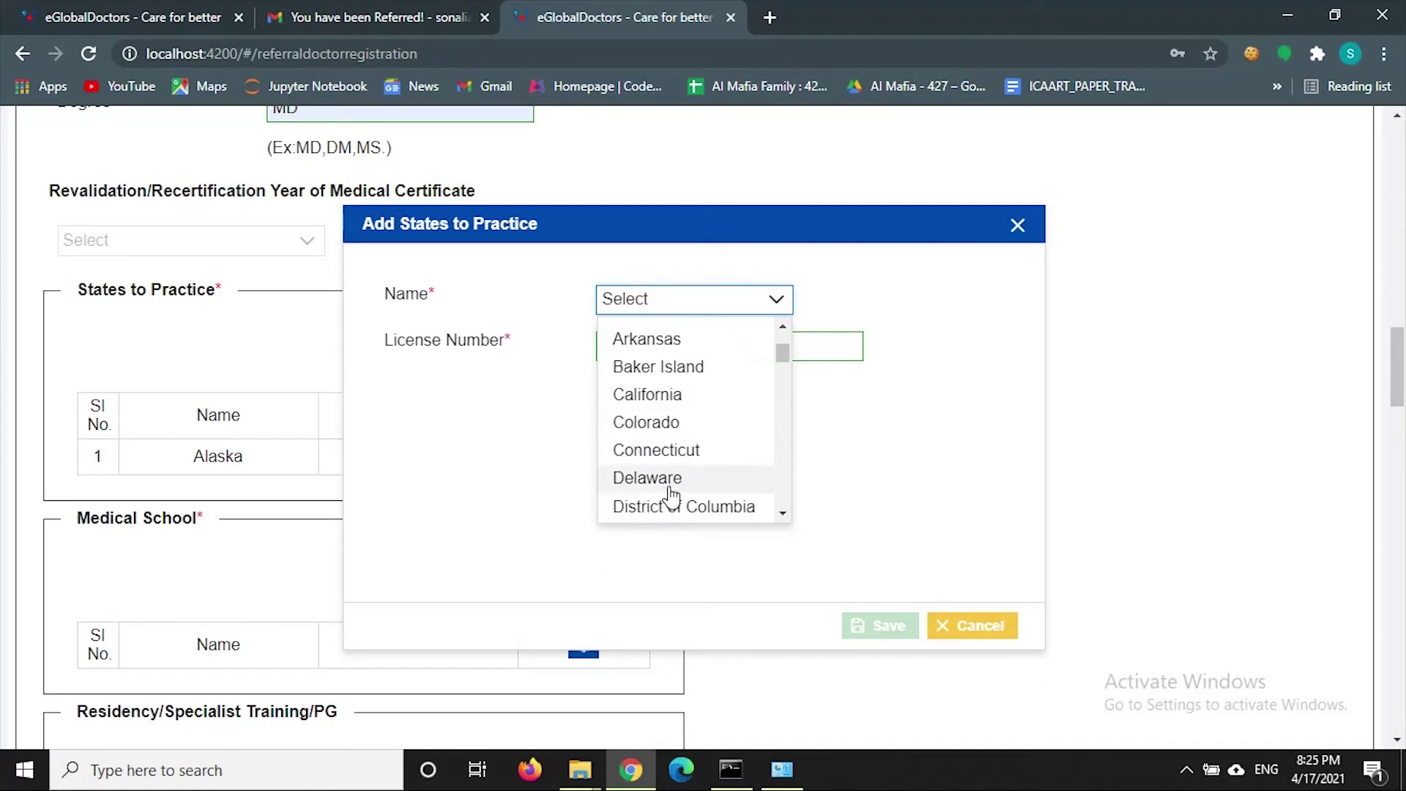
left_click(652, 394)
left_click(652, 350)
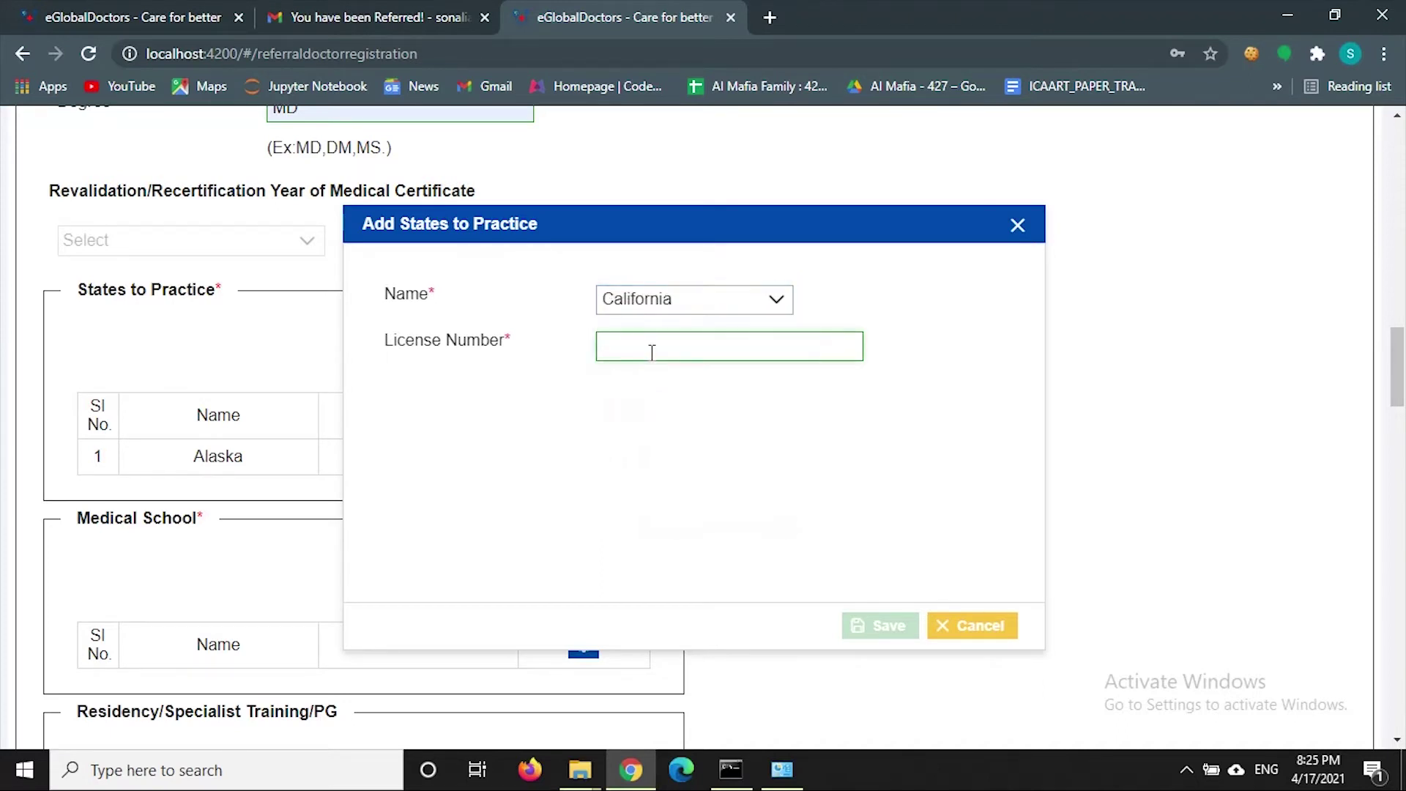
type("1567yg")
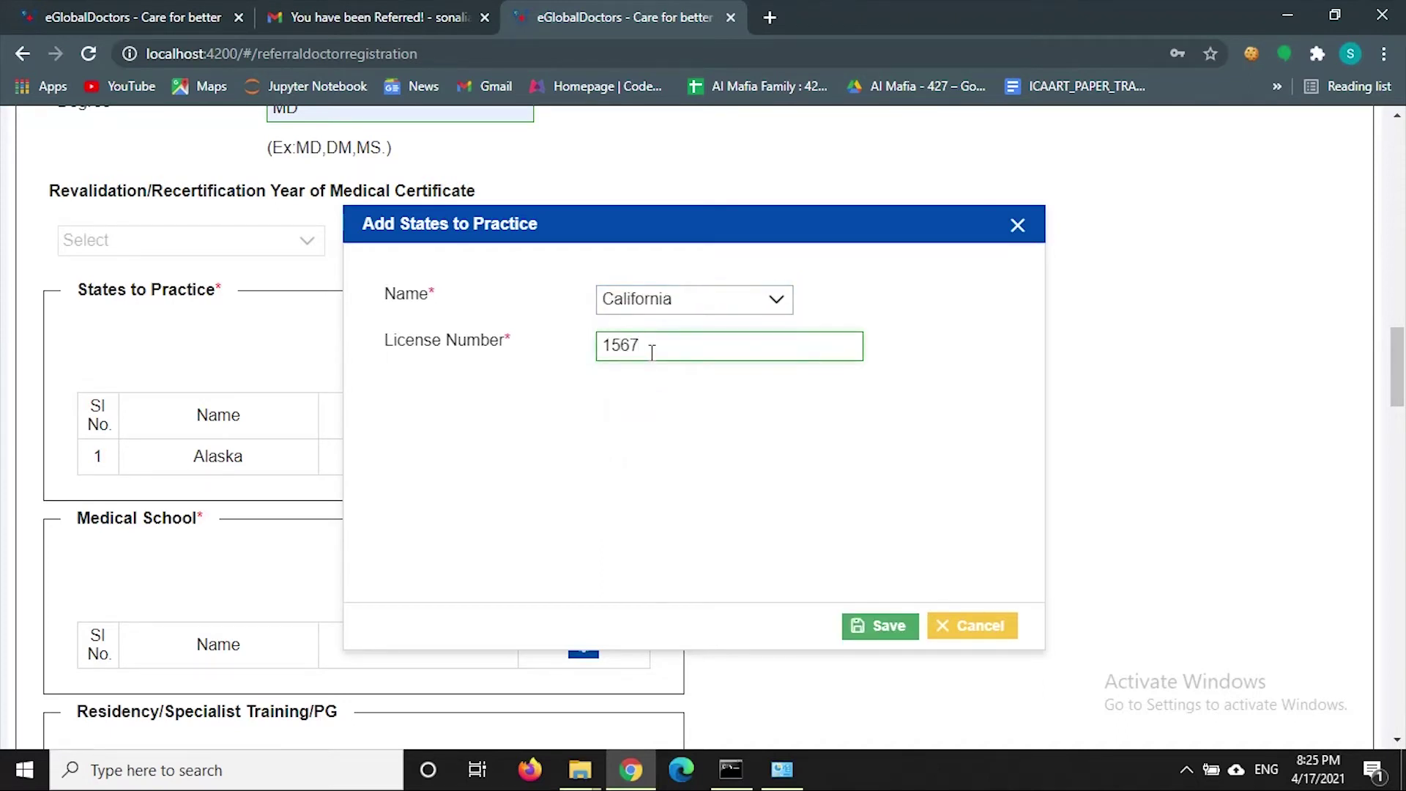
left_click(883, 626)
left_click(945, 628)
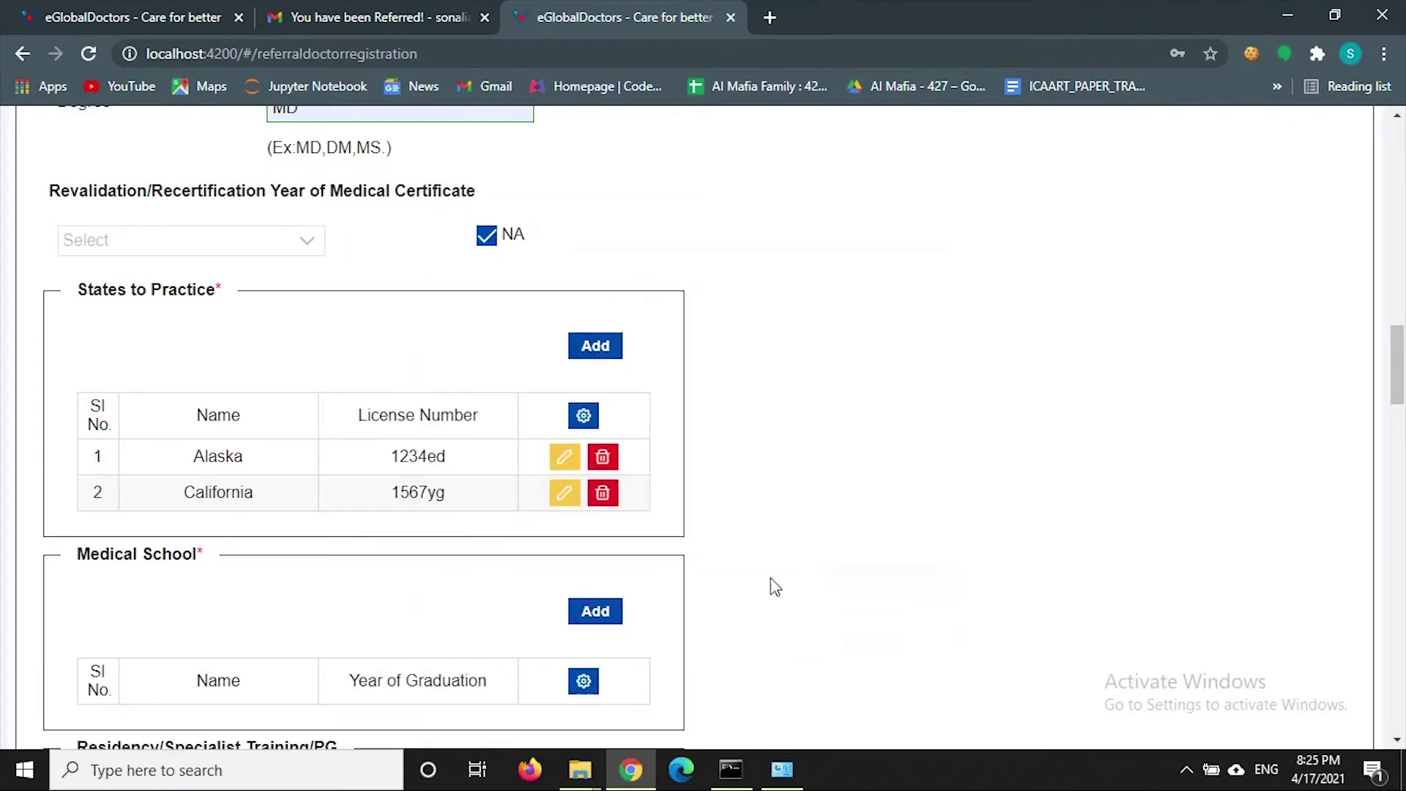
- Delete the California row and correct the Alaska license number
left_click(602, 494)
left_click(807, 475)
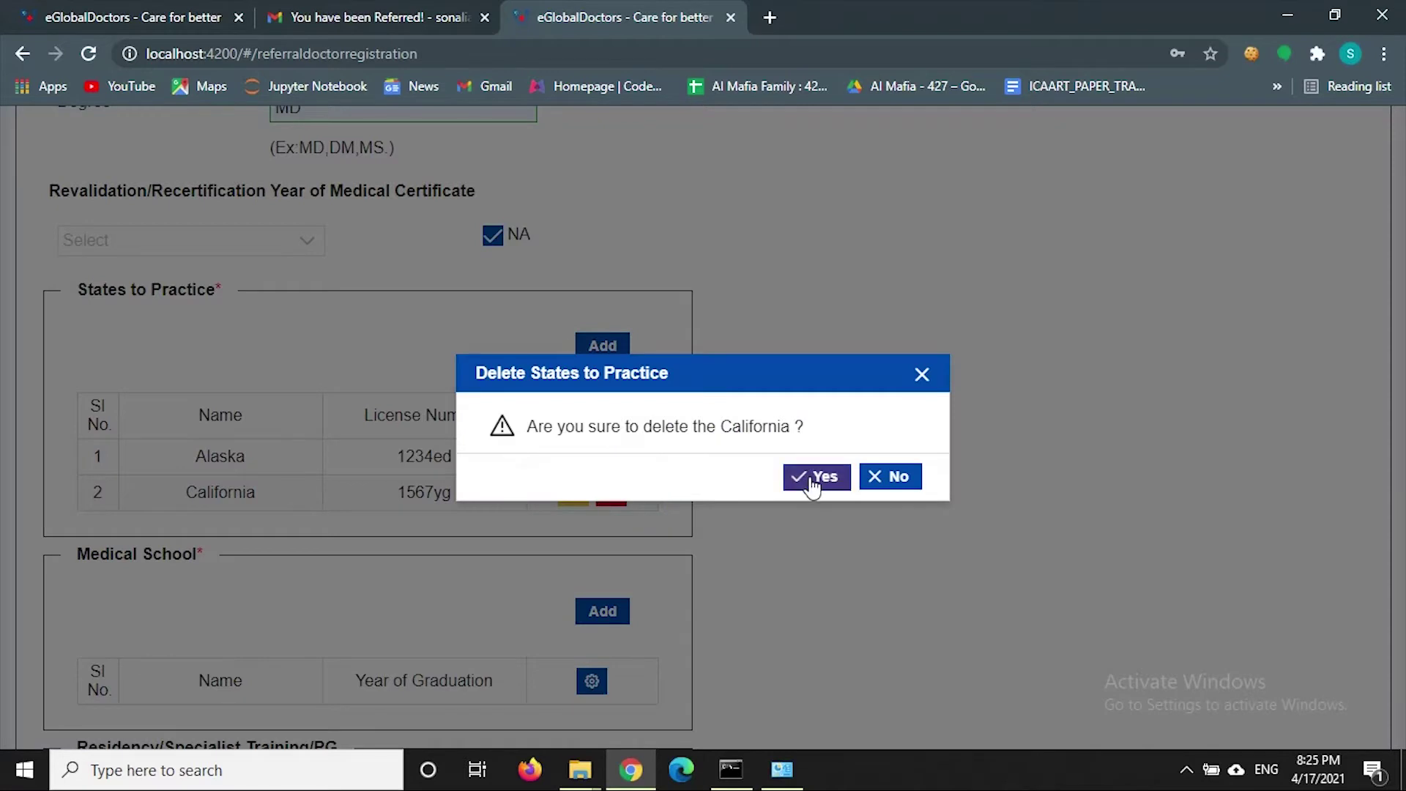
left_click(570, 456)
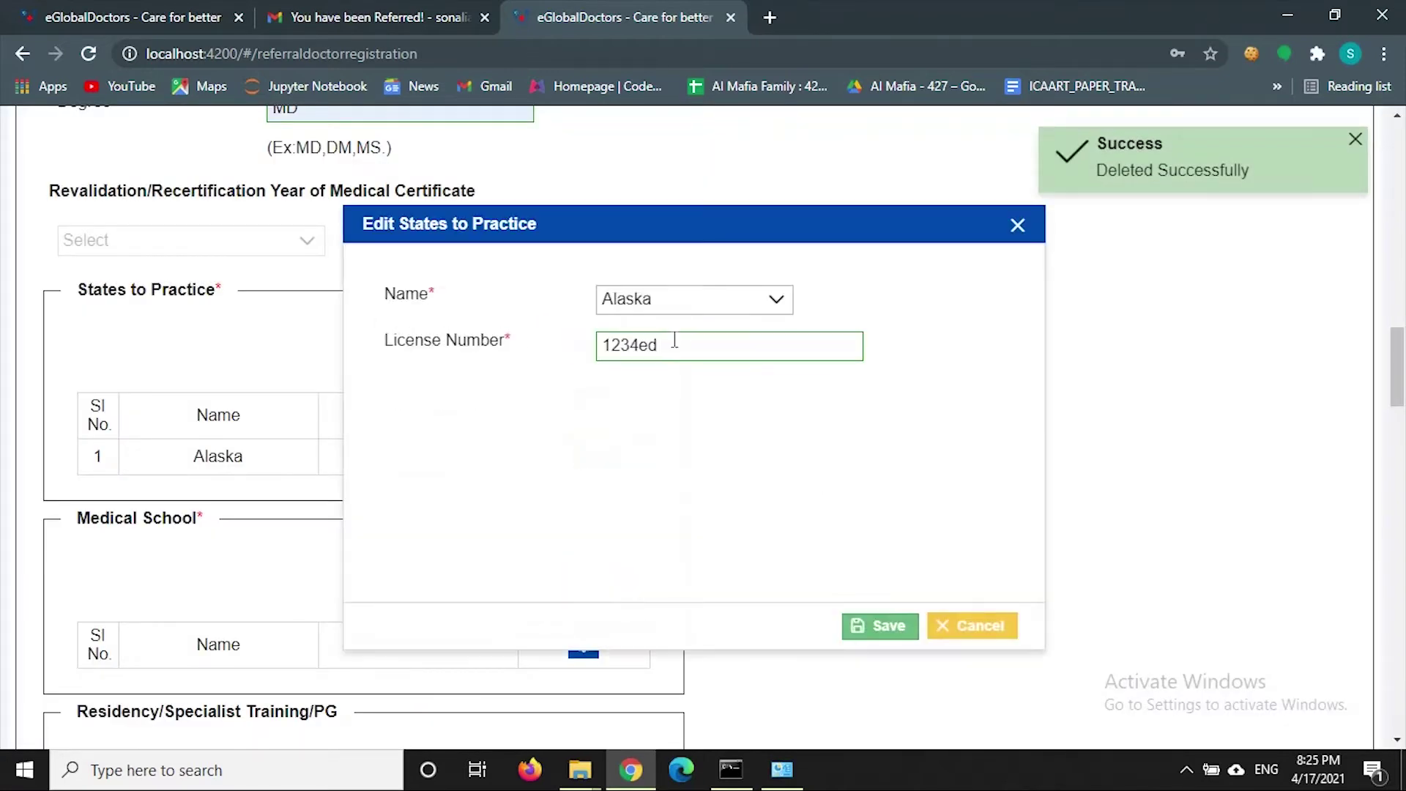
left_click(677, 343)
type("f")
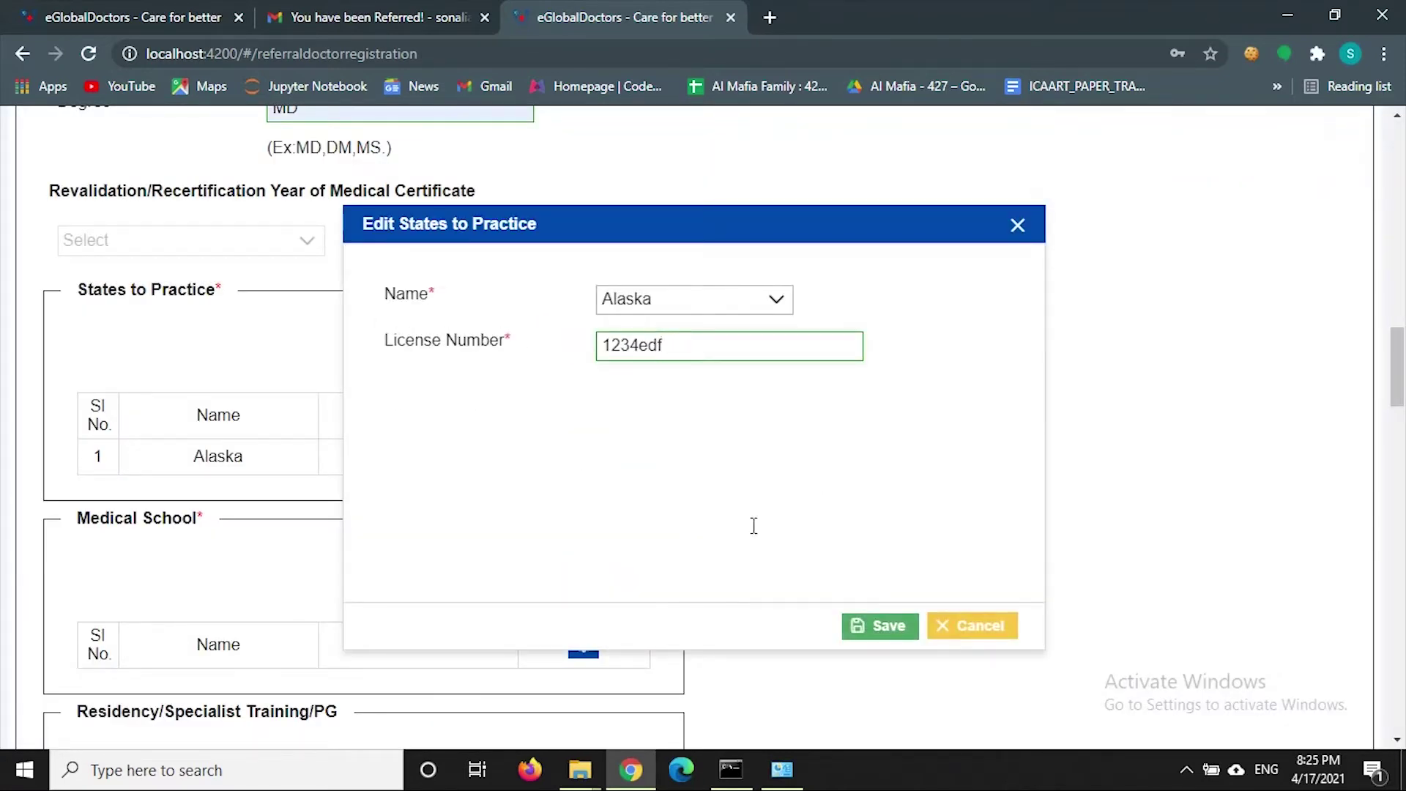
left_click(851, 619)
scroll(734, 527, "down", 3)
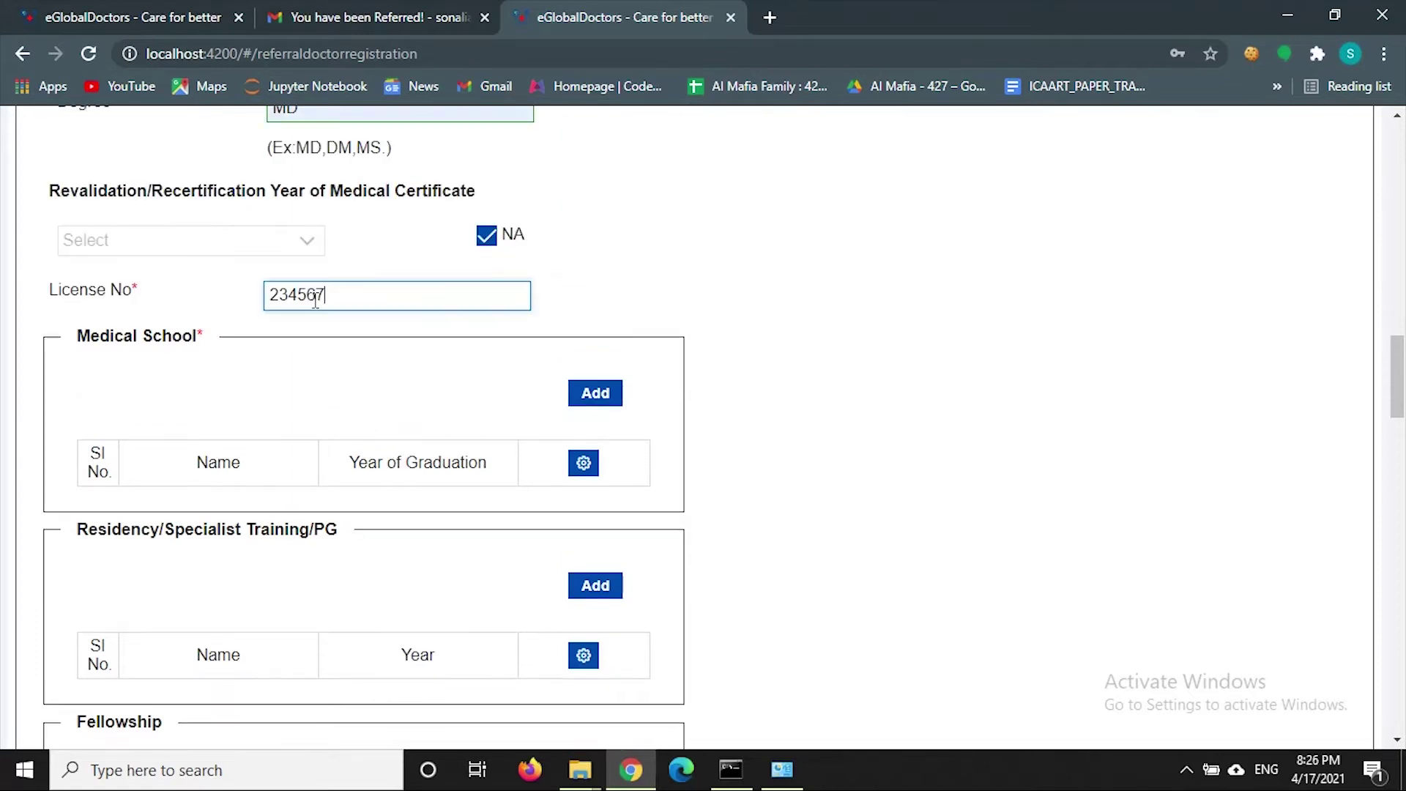
- Scroll to the Medical School section and open its Add dialog
scroll(596, 245, "down", 3)
left_click(595, 197)
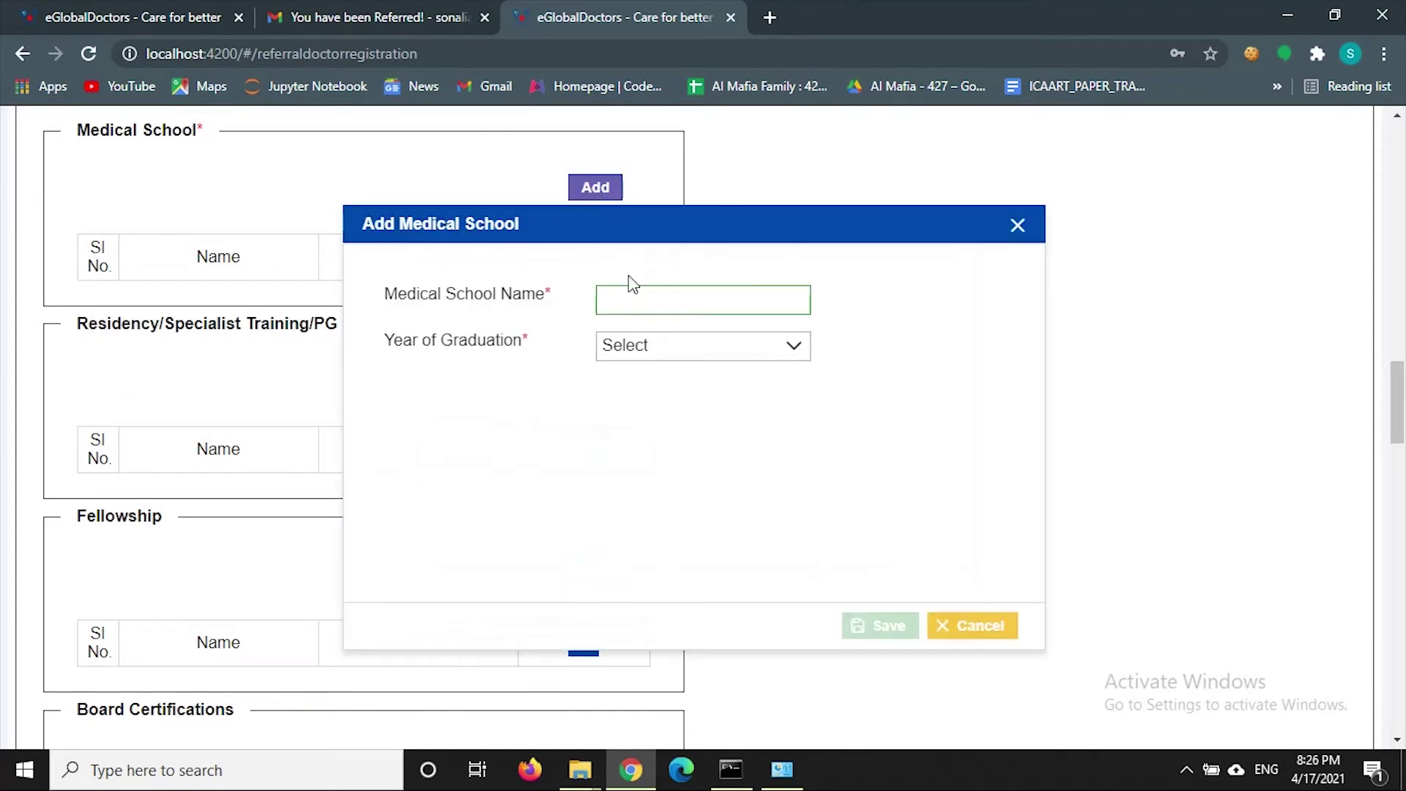
- Save 'Government medical school' with graduation year 2019, then close the dialog
left_click(636, 309)
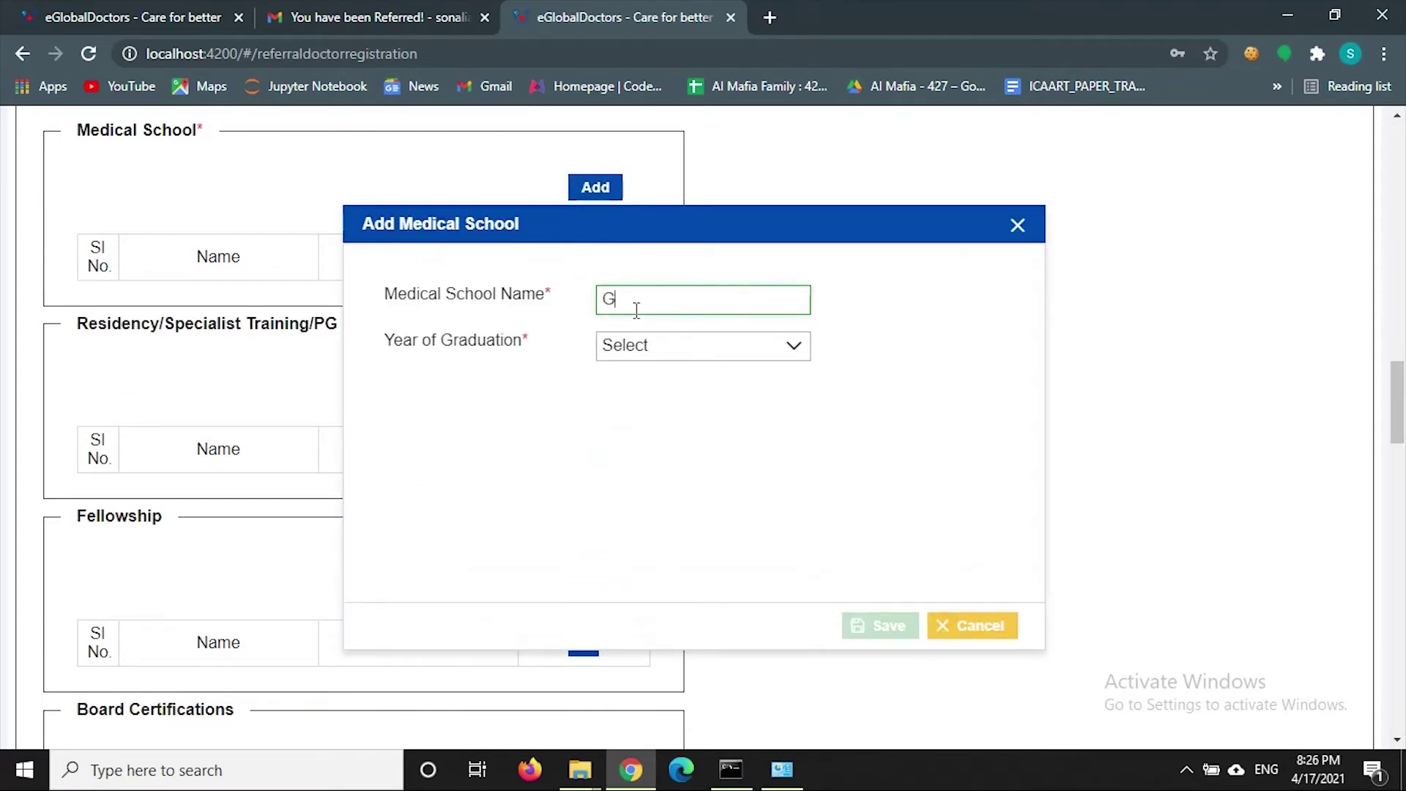
type("Government medical school")
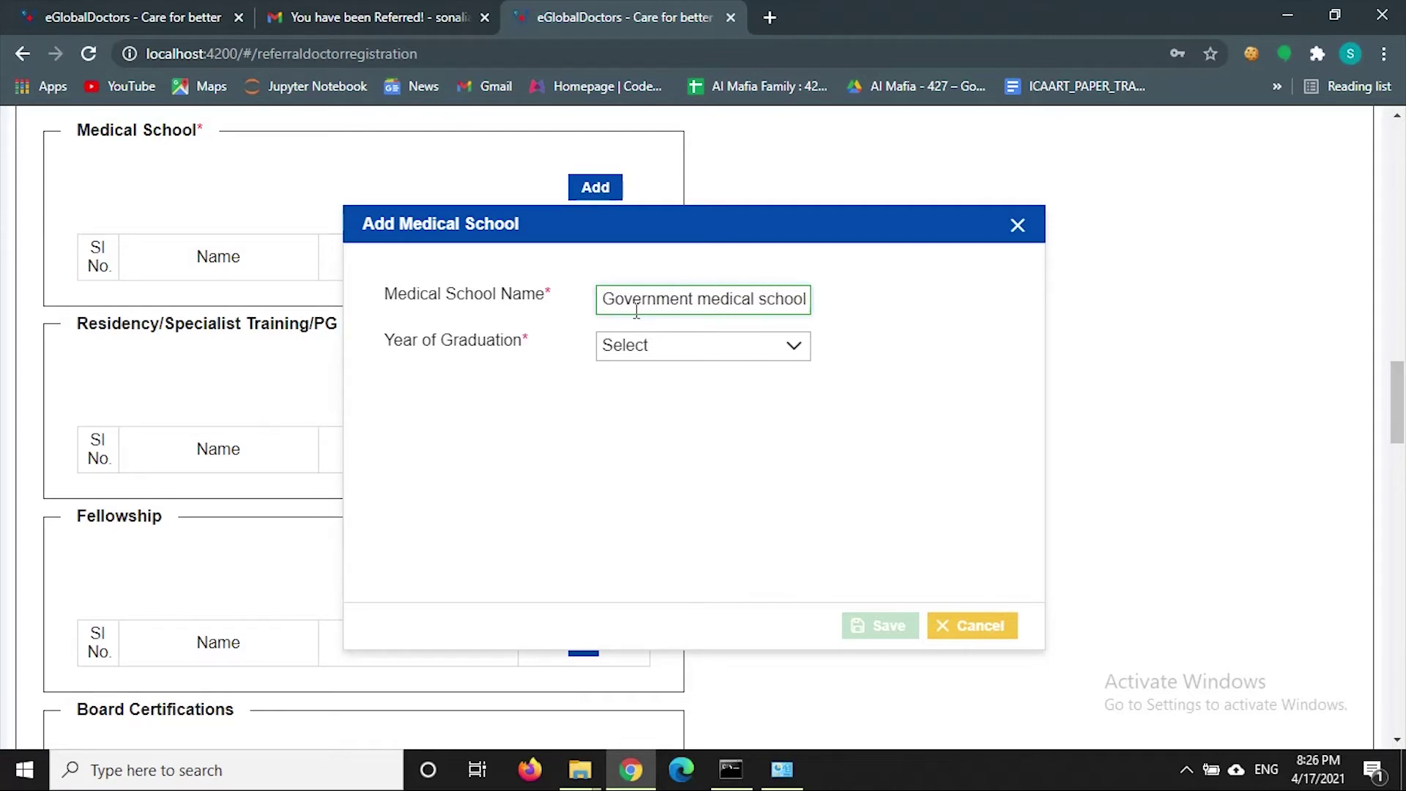
left_click(684, 347)
left_click(684, 348)
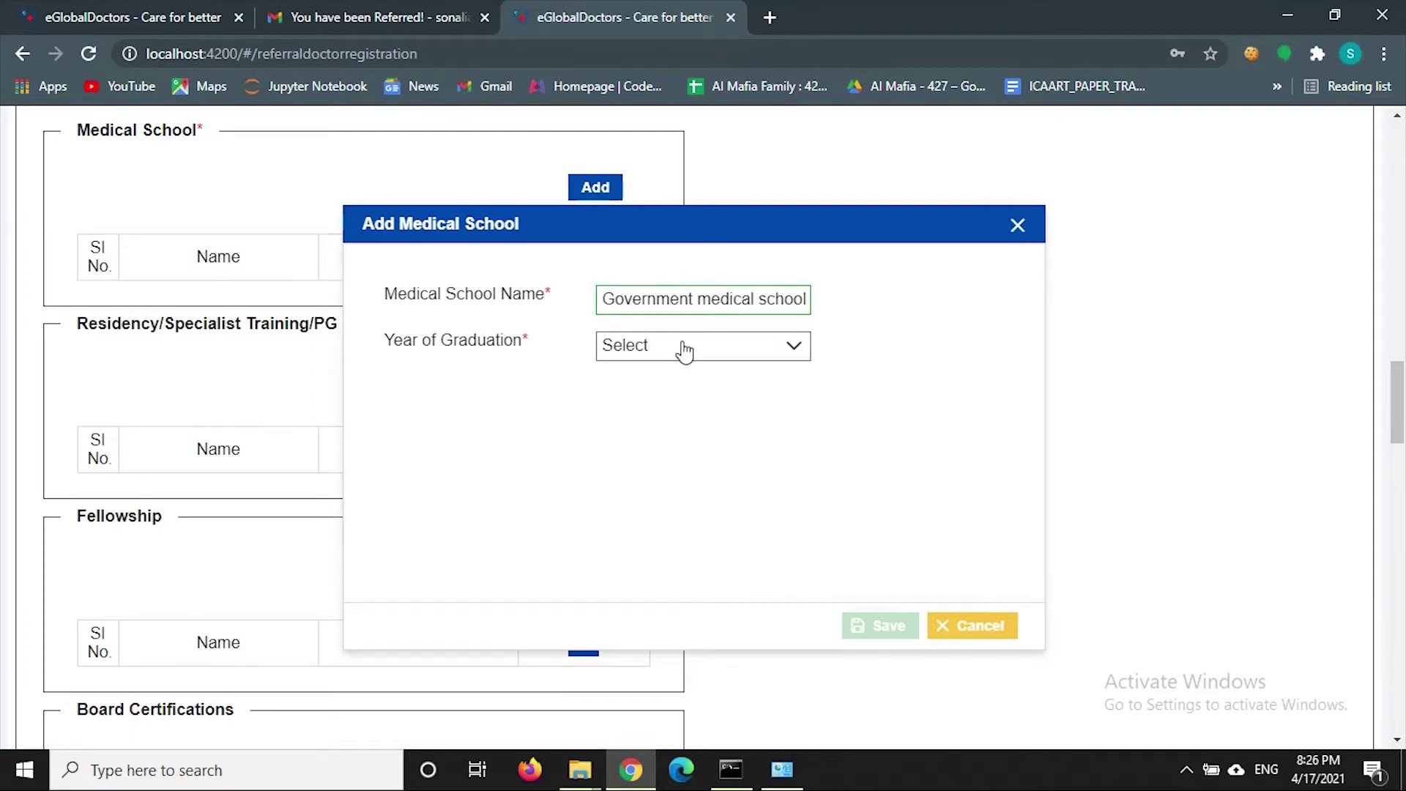
left_click(684, 347)
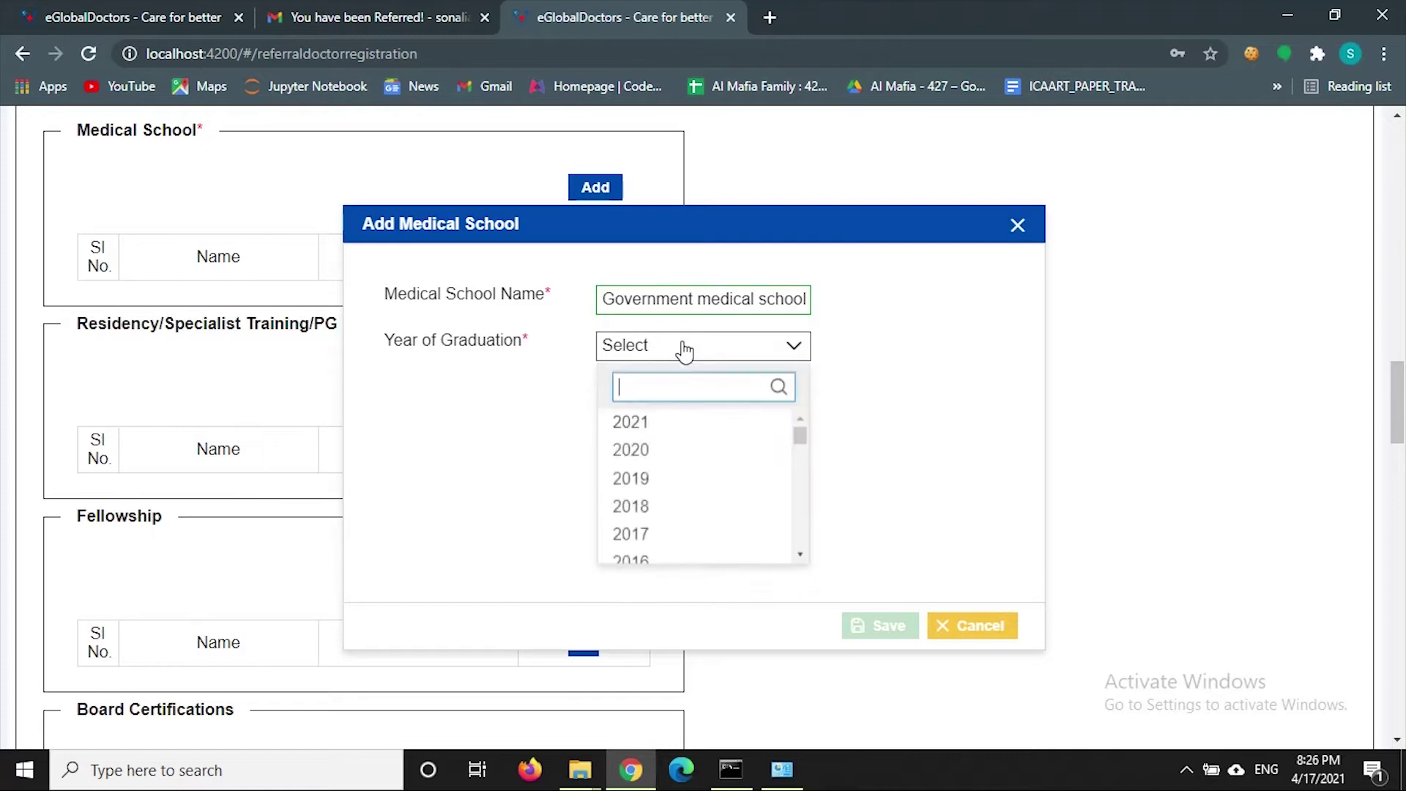
left_click(678, 486)
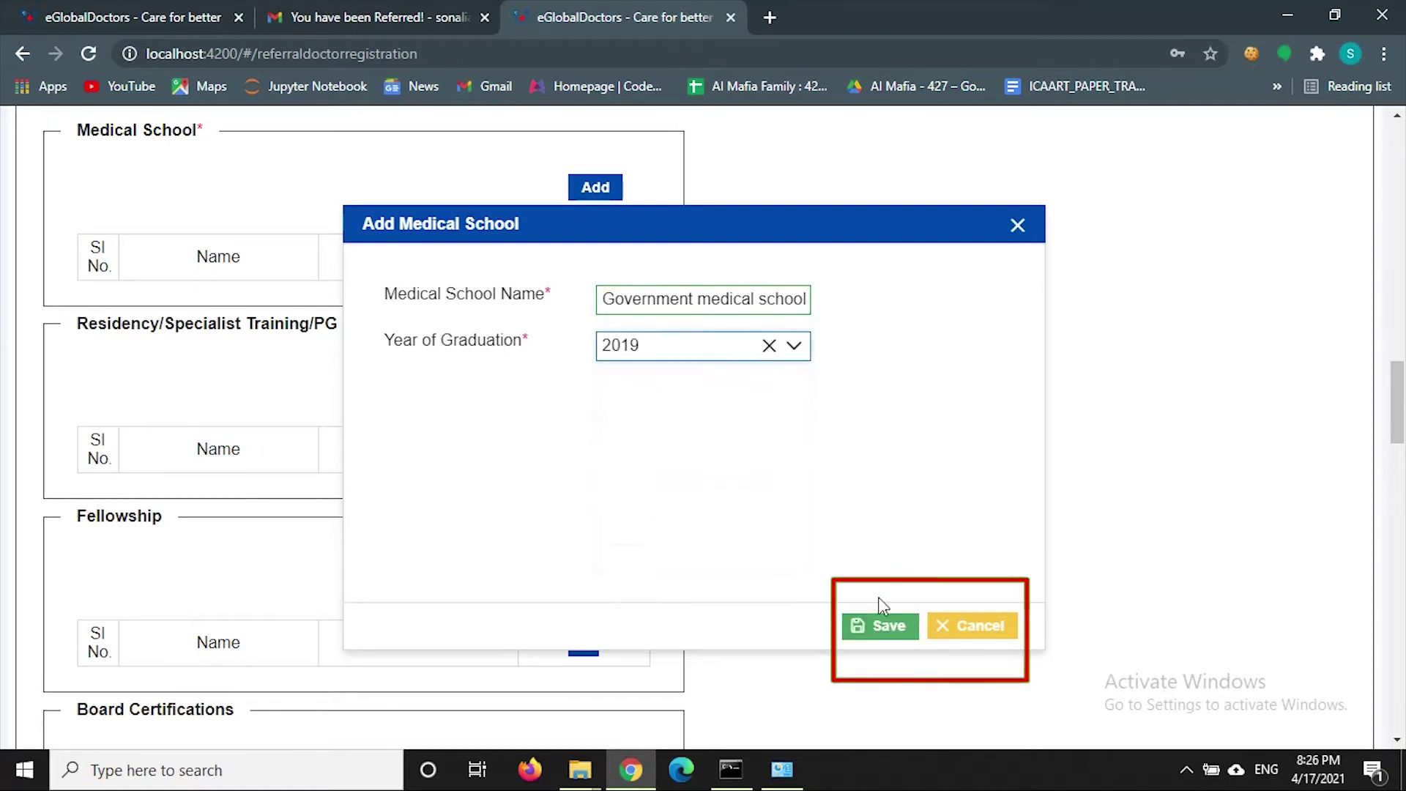
left_click(889, 626)
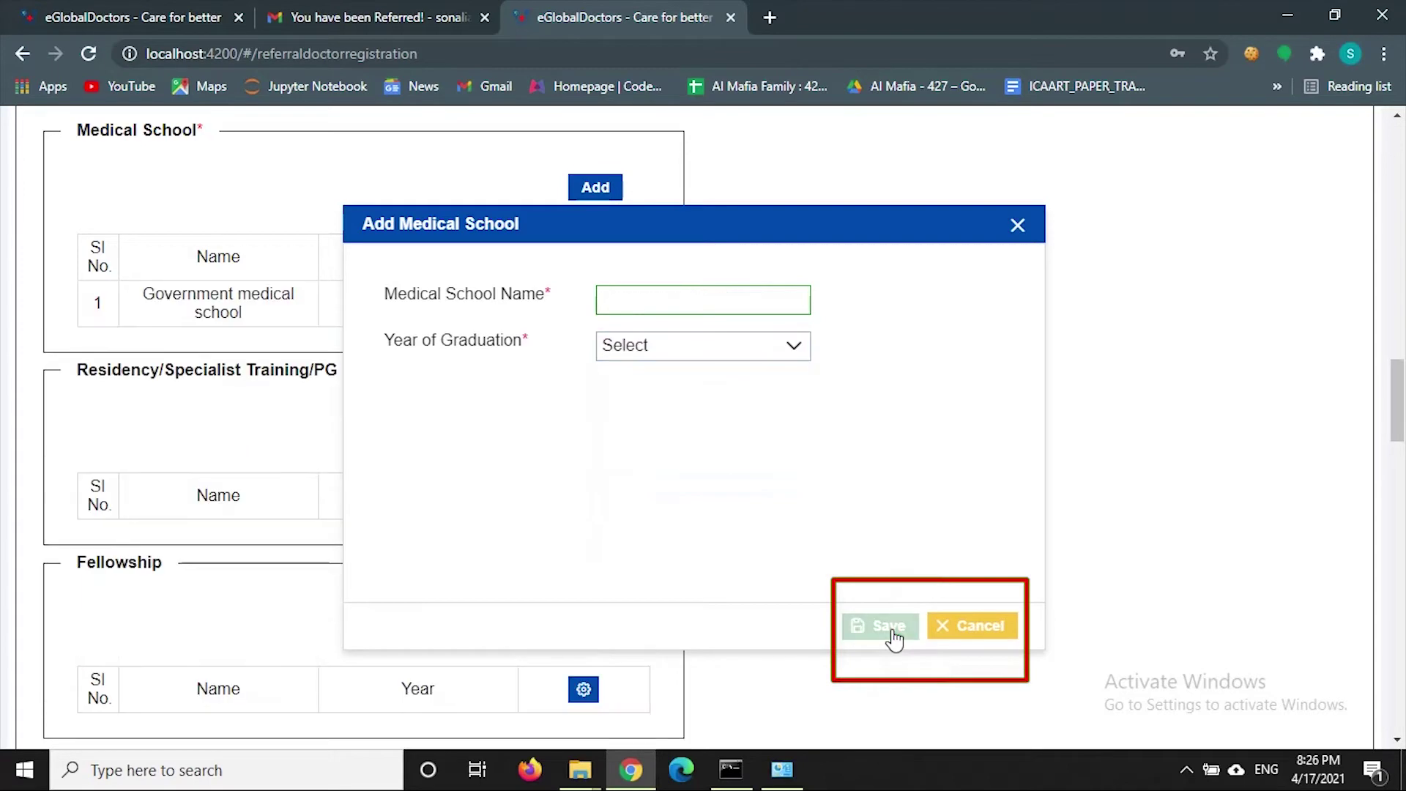
left_click(969, 628)
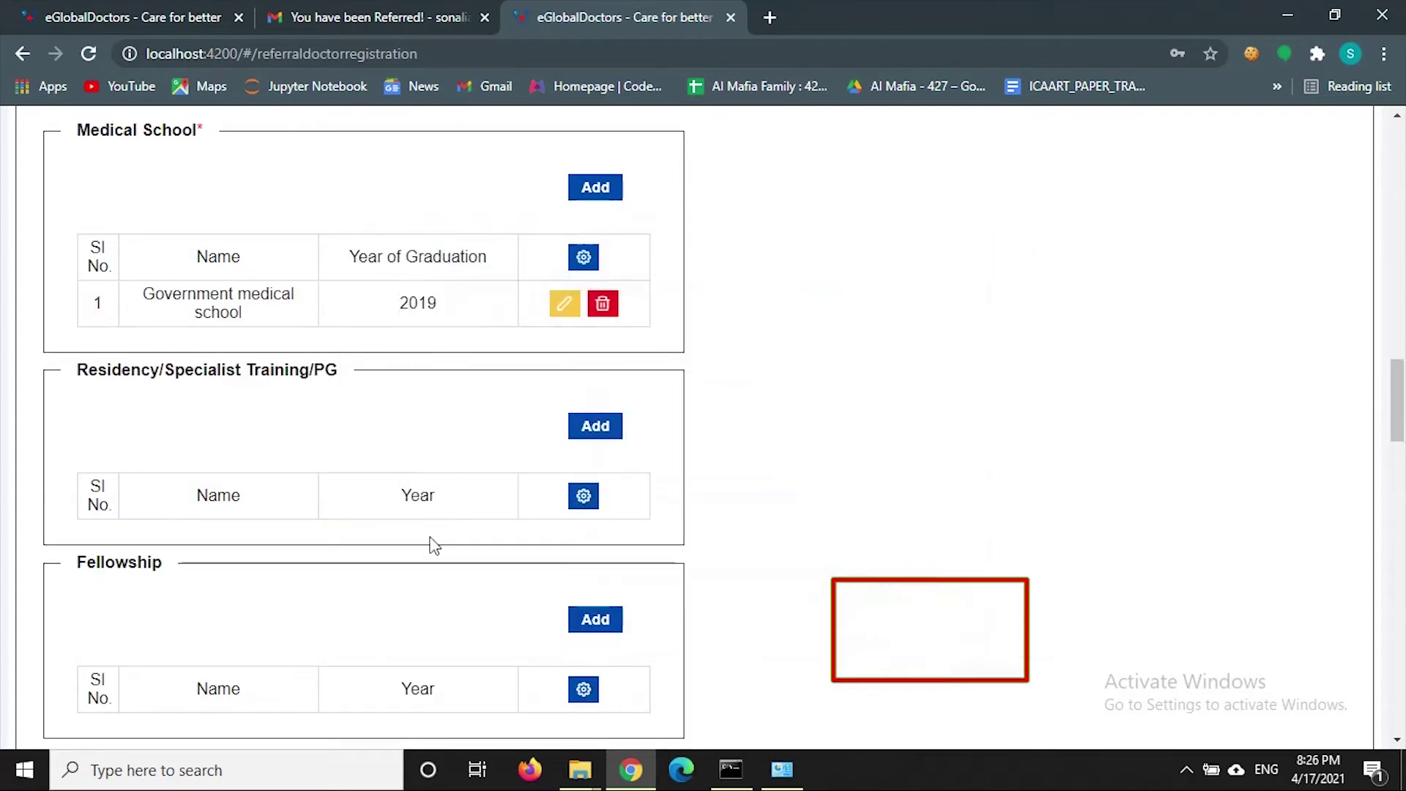
- Add Allergy as a board certification, cancelling the delete prompt to keep it
scroll(450, 423, "down", 1)
scroll(454, 423, "down", 5)
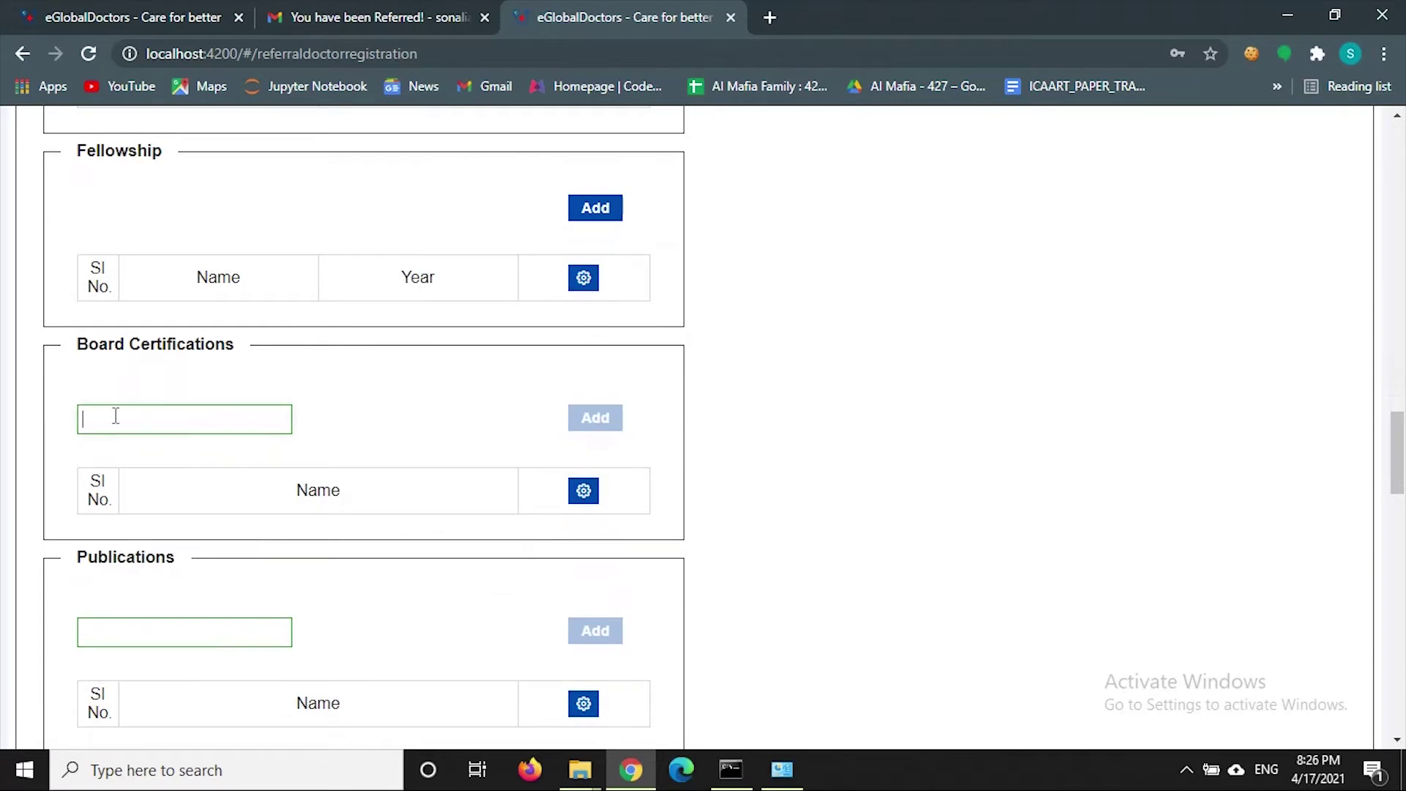
left_click(115, 416)
type("Allergy")
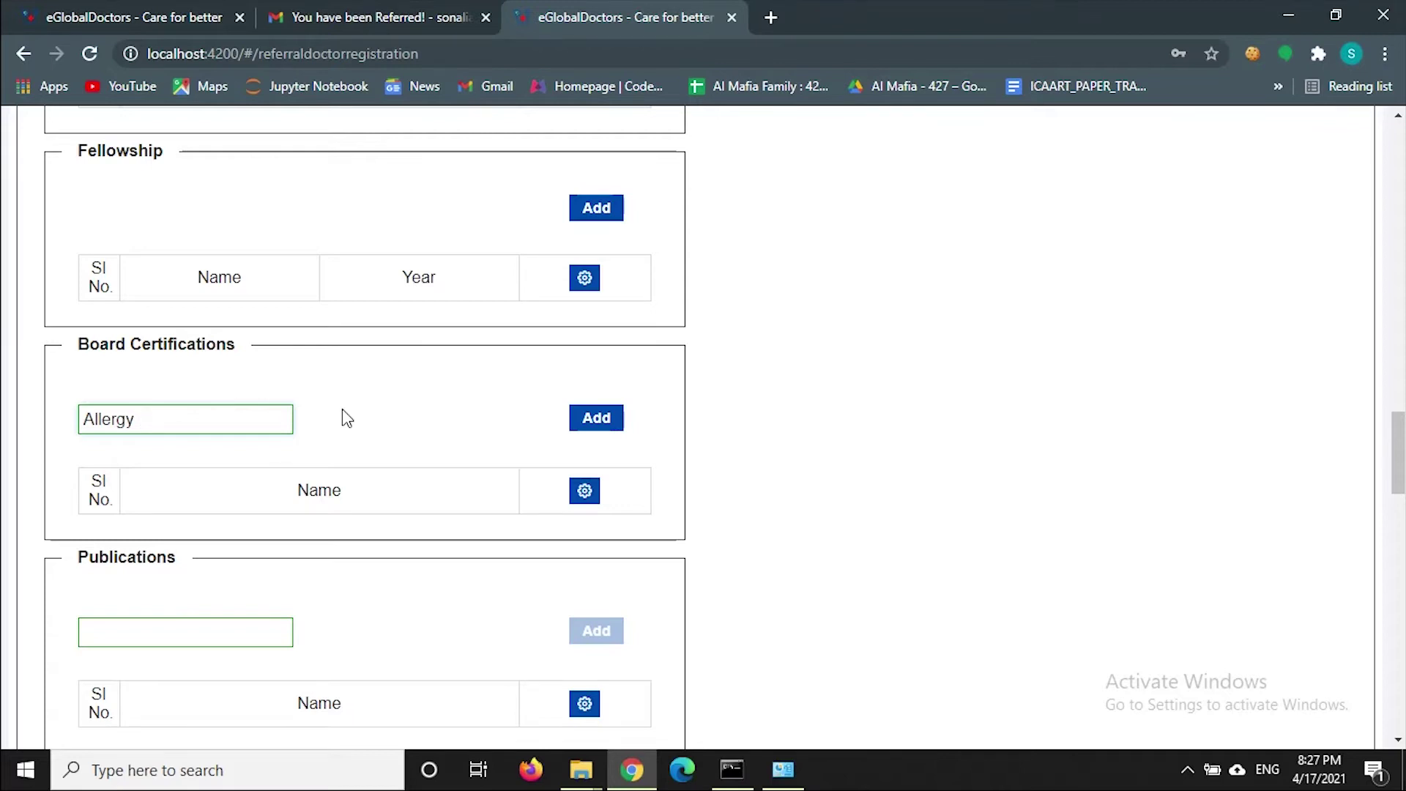
left_click(596, 422)
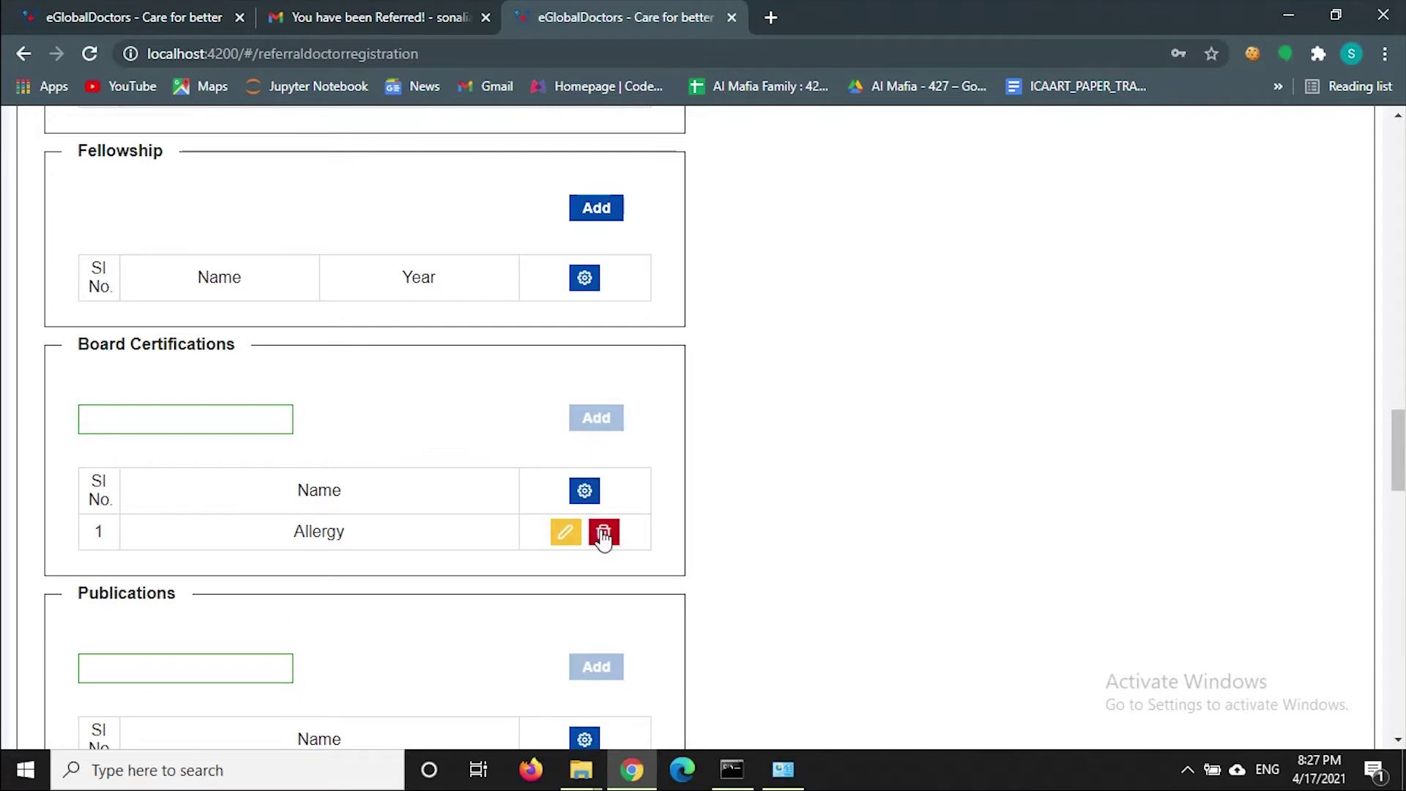
left_click(604, 533)
left_click(897, 483)
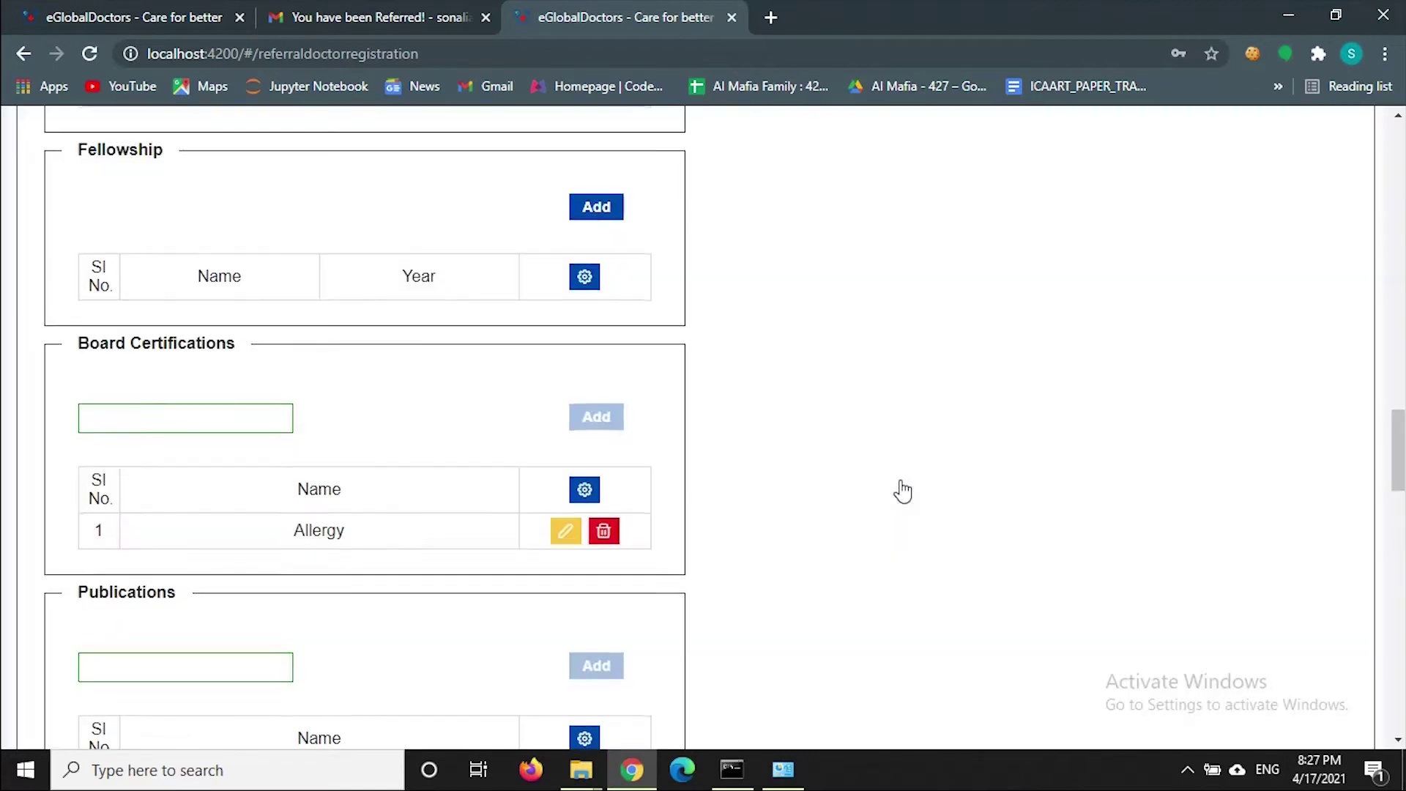
- Rename the Allergy certification to Skin Allergy and save it
scroll(898, 490, "down", 1)
left_click(565, 432)
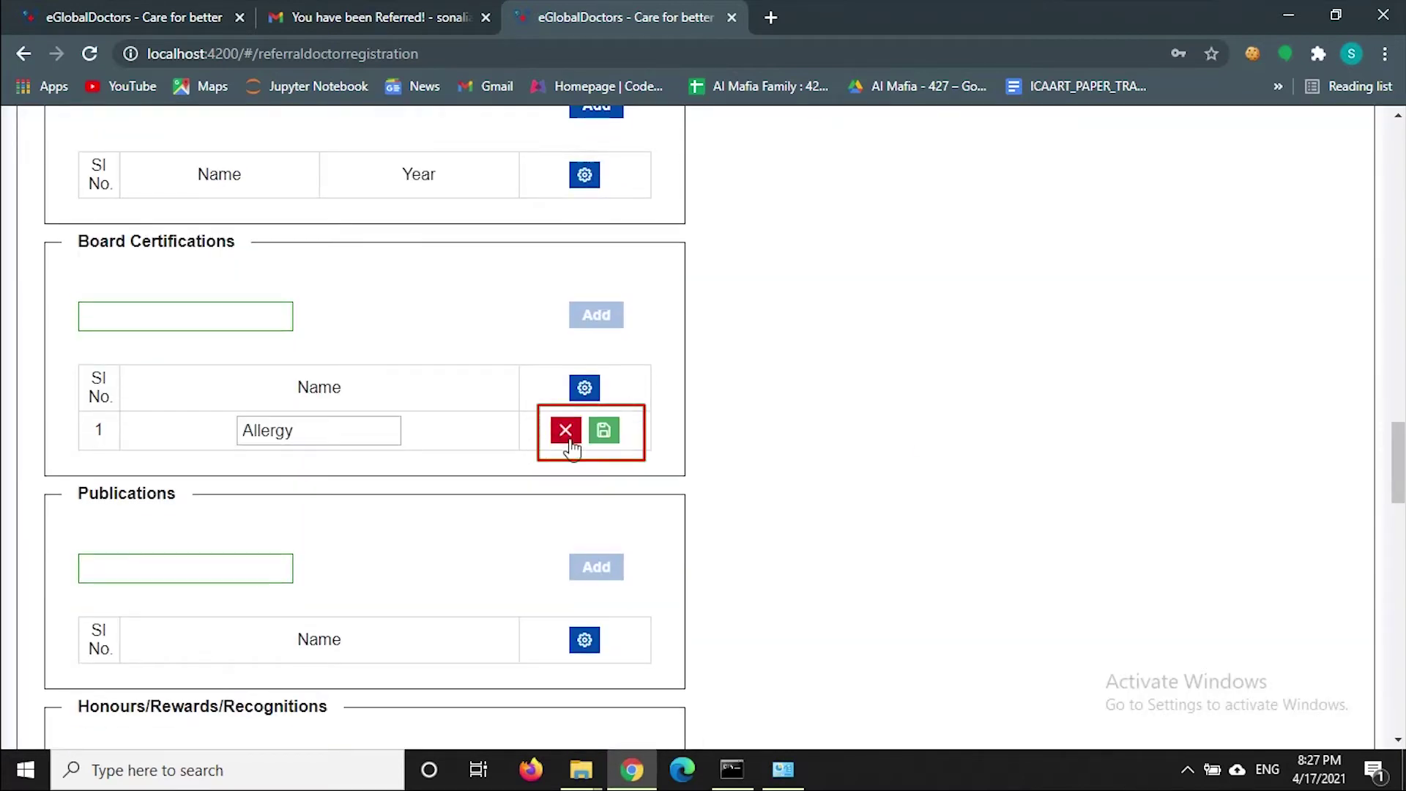
left_click(248, 429)
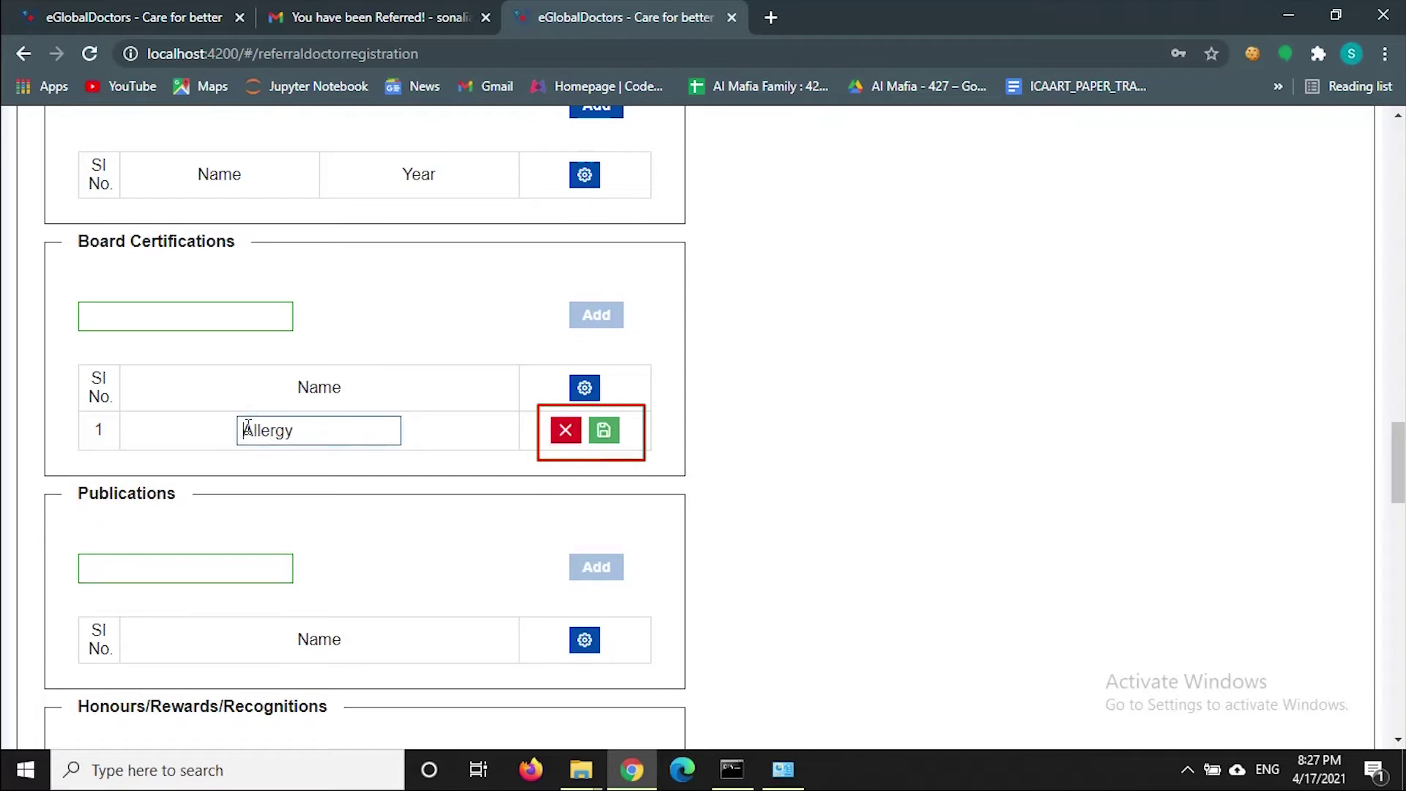
type("Skin")
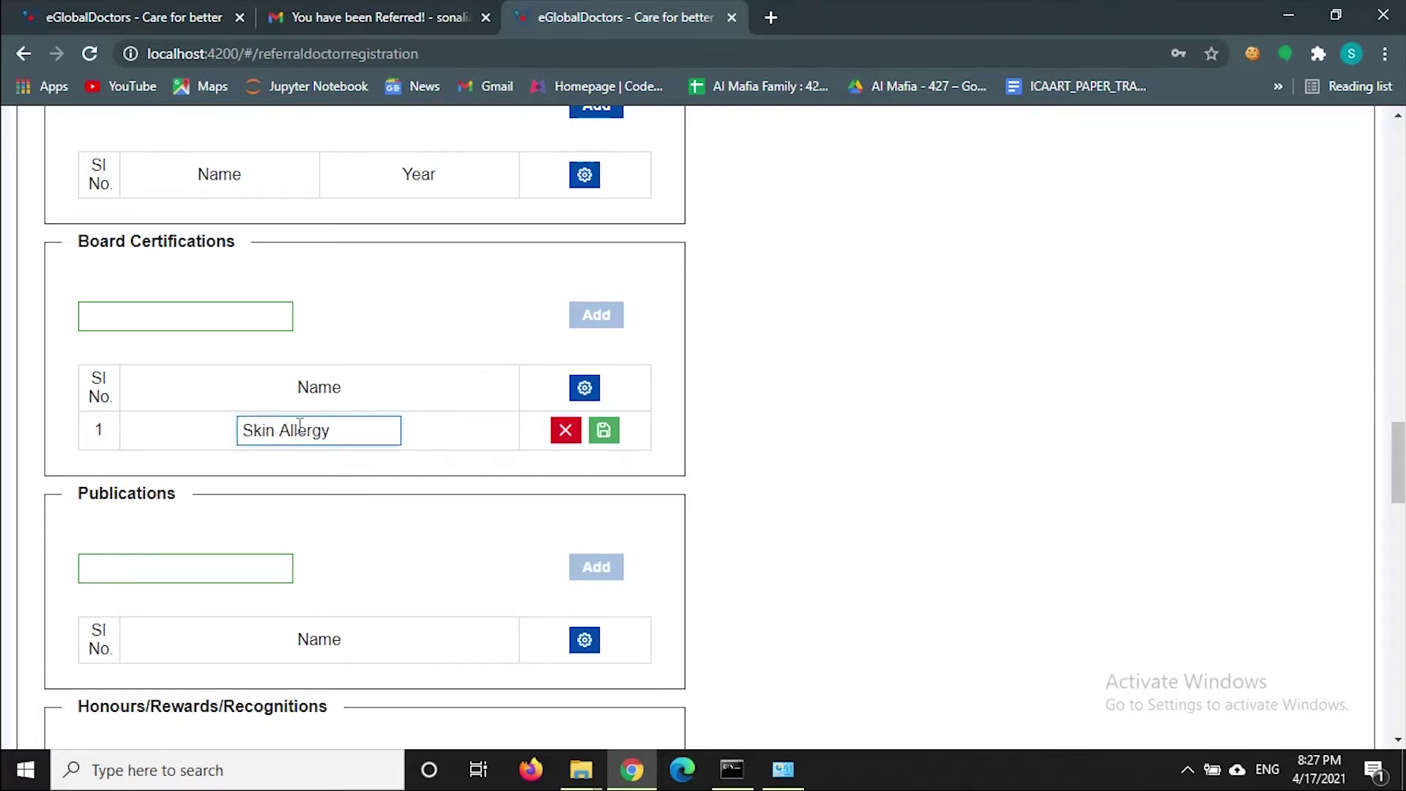
left_click(603, 439)
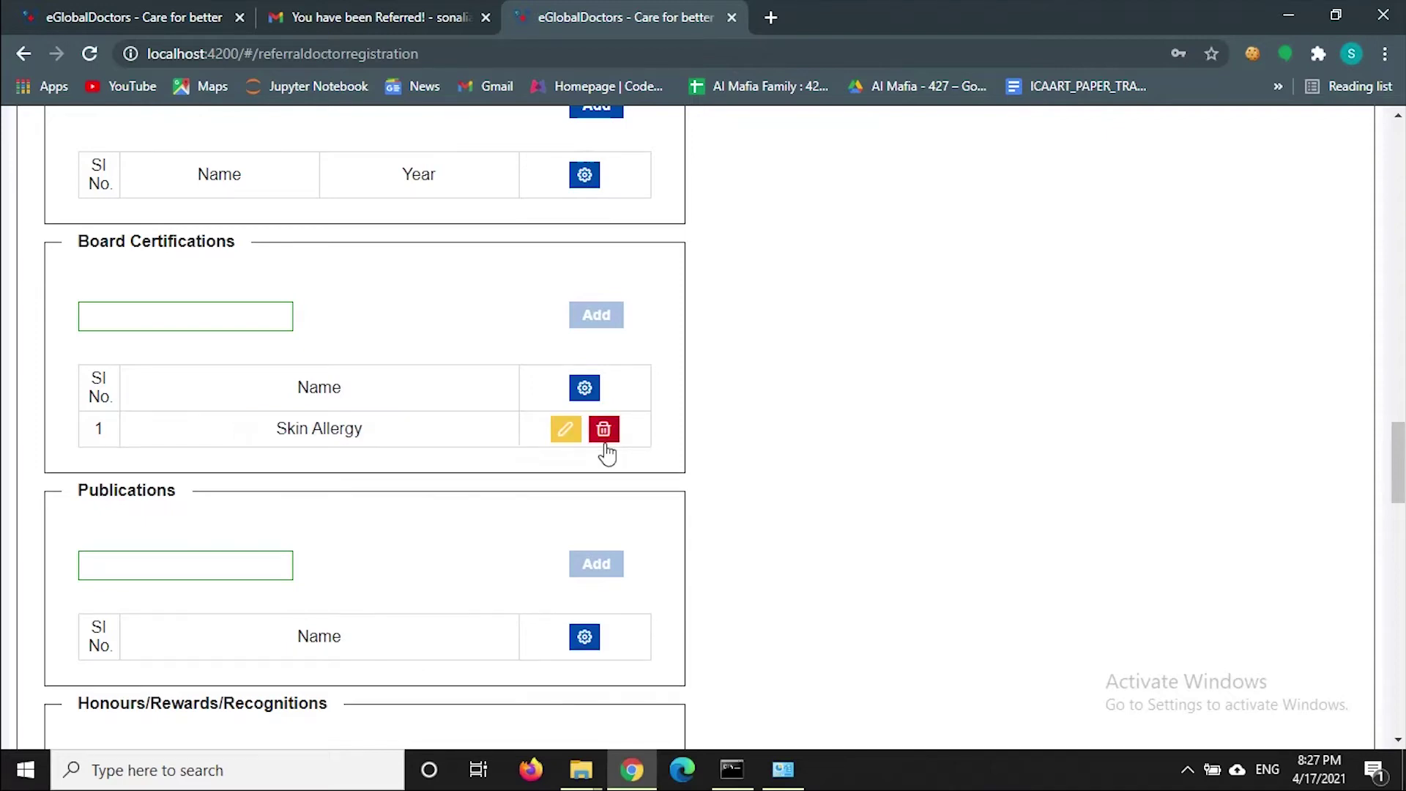
- Start choosing a profile photo and browse the F: drive into invoice\src
scroll(606, 455, "down", 1)
scroll(607, 454, "down", 12)
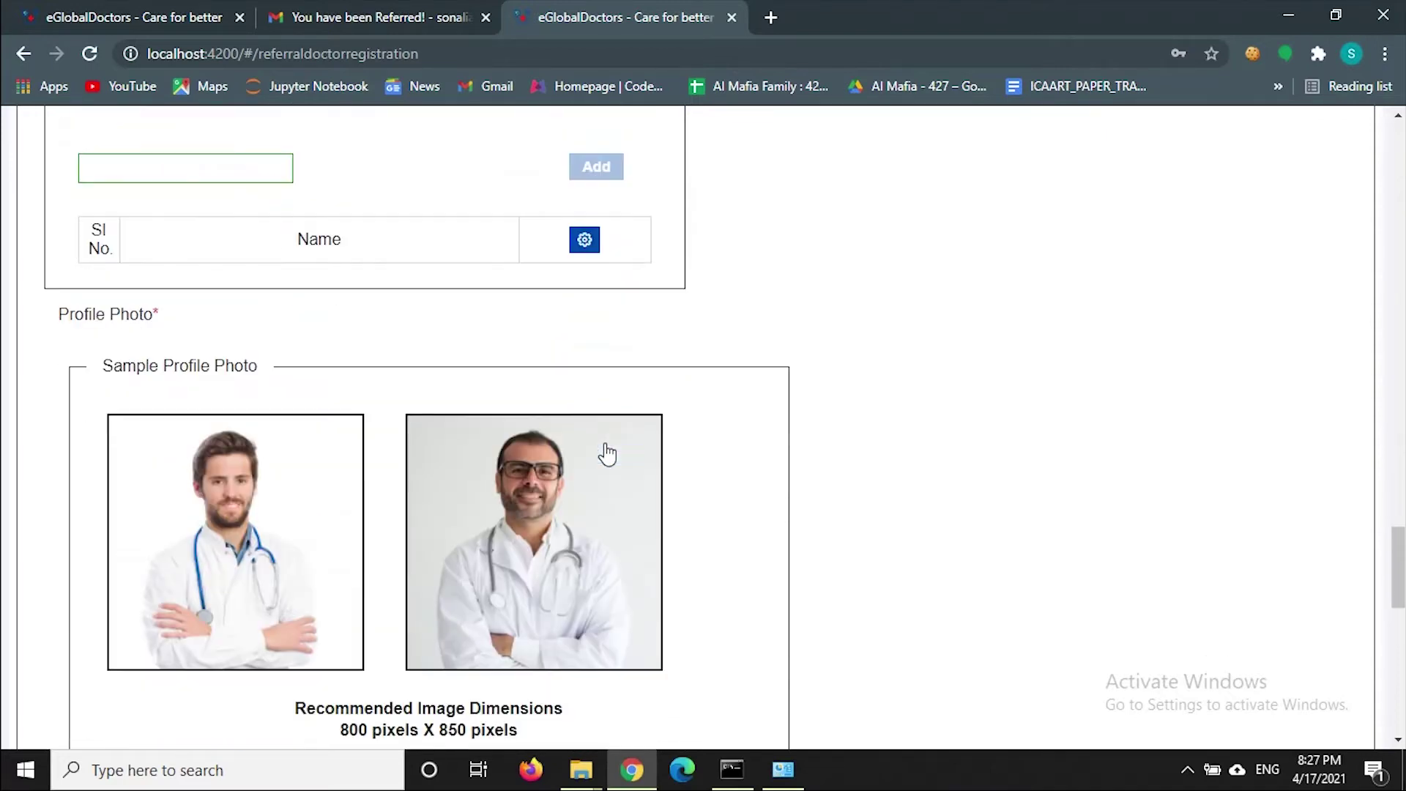
scroll(607, 454, "down", 3)
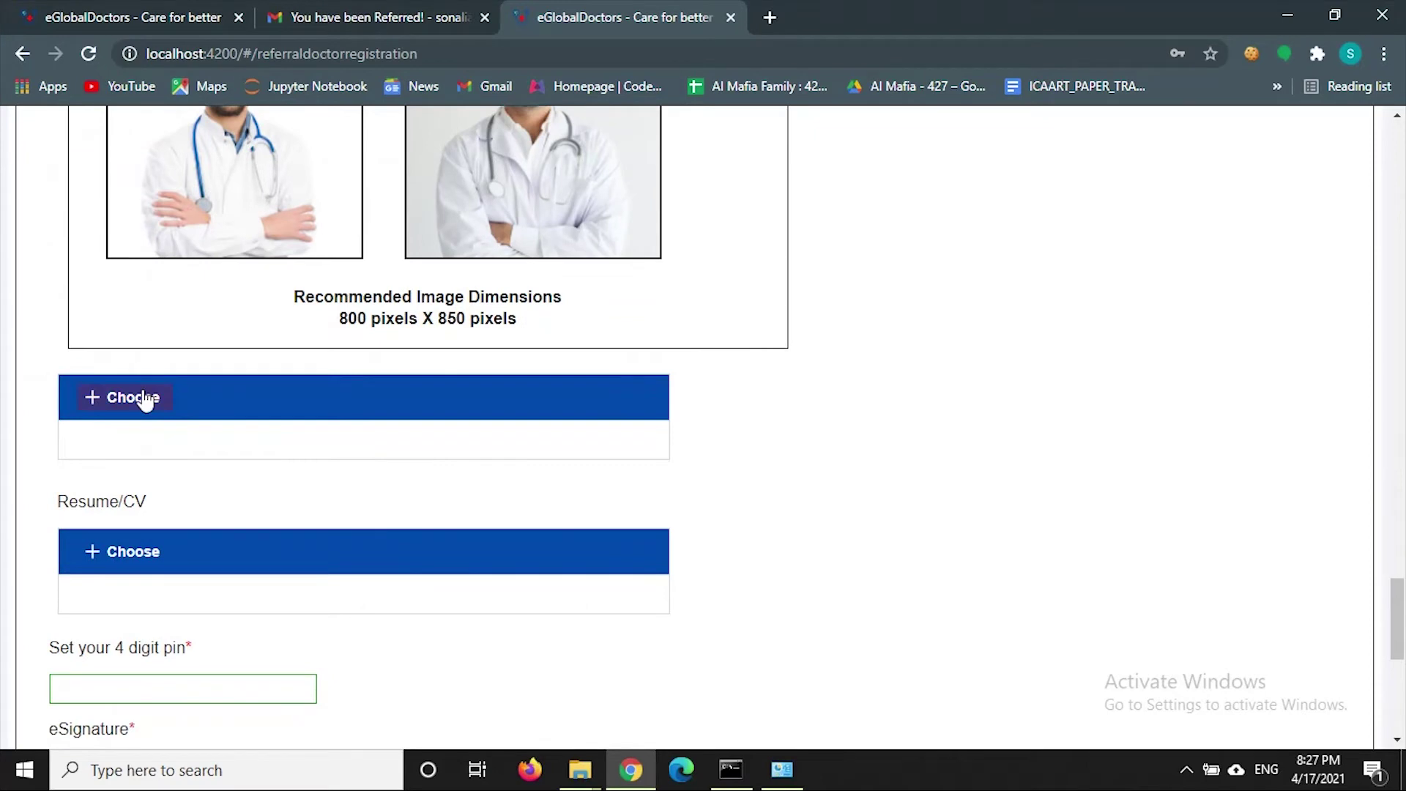
scroll(607, 452, "up", 3)
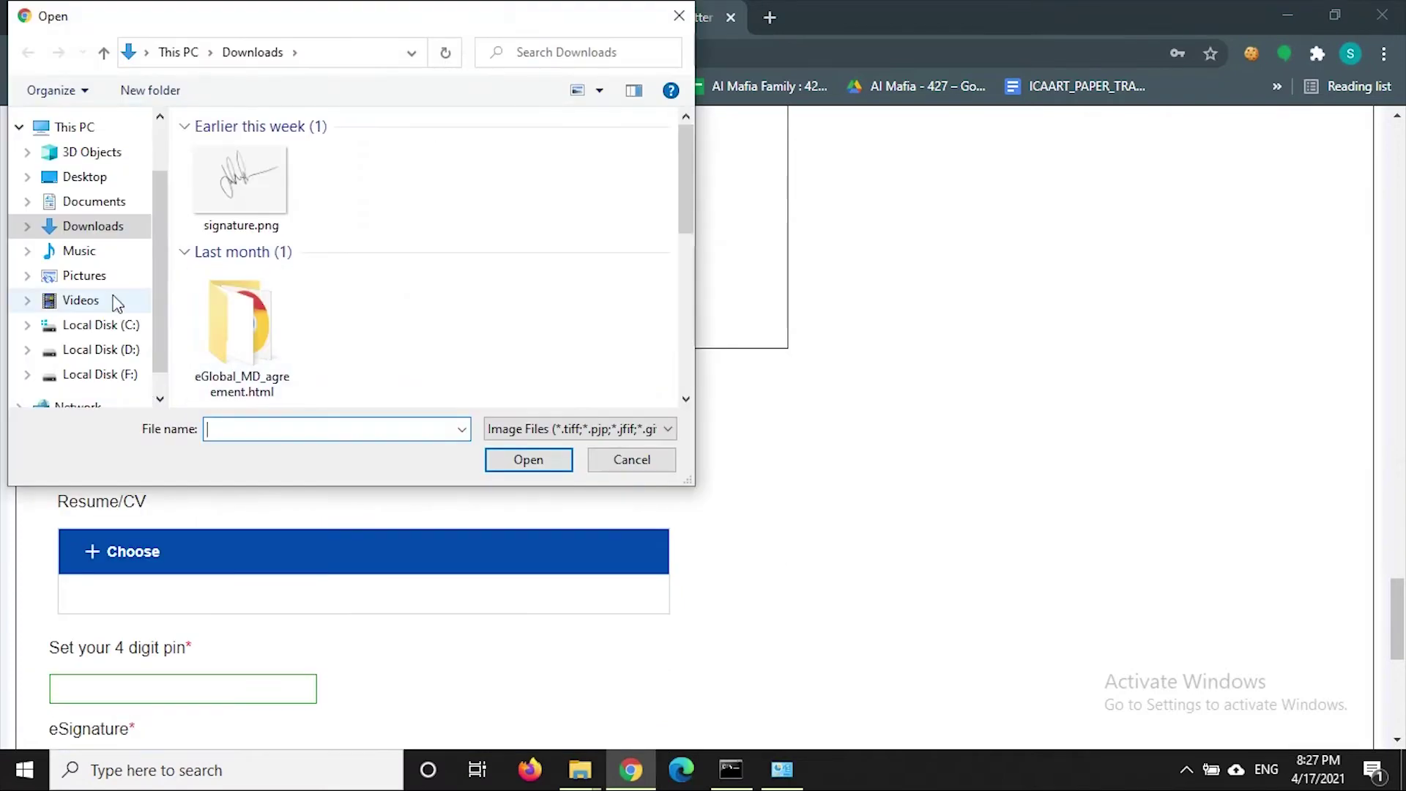
left_click(99, 376)
scroll(319, 267, "down", 4)
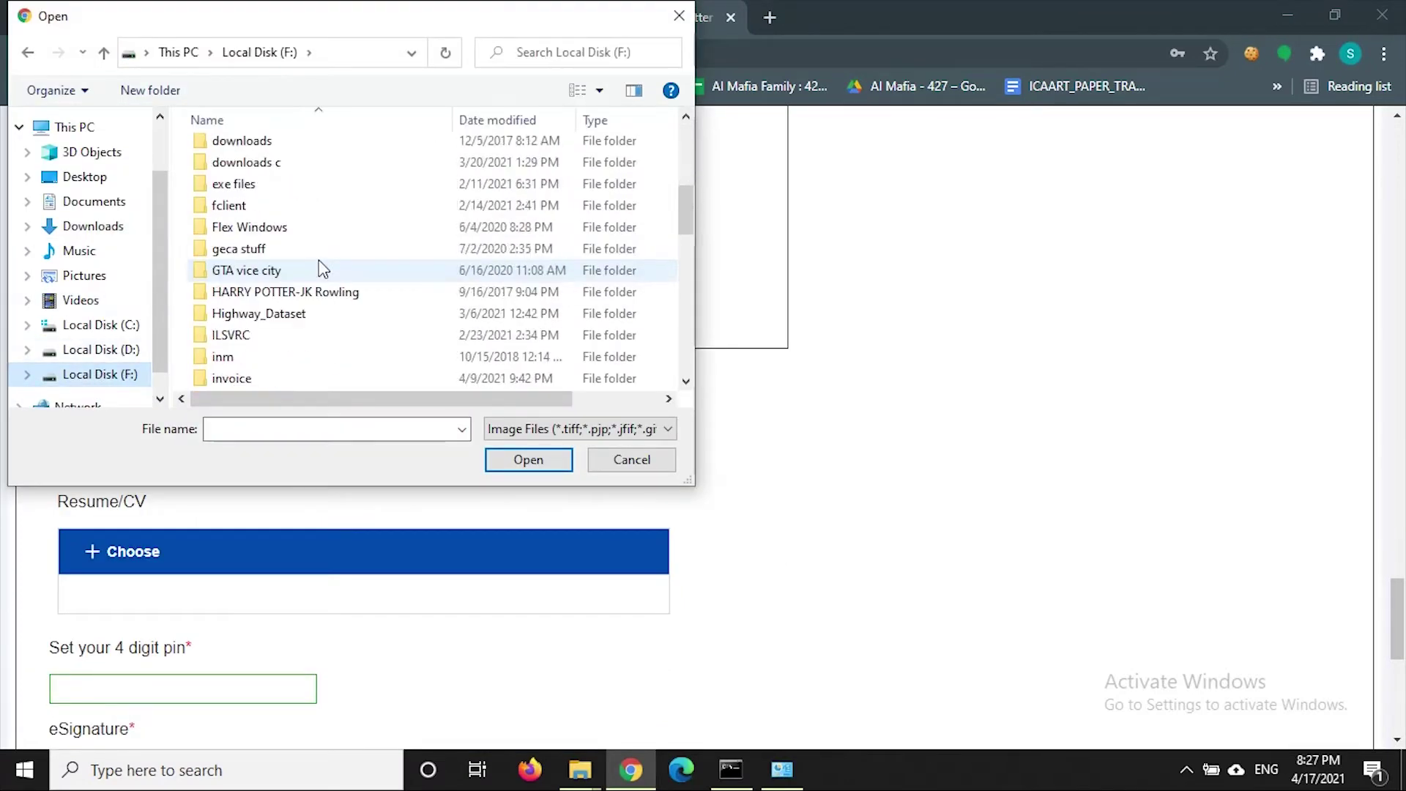
double_click(257, 314)
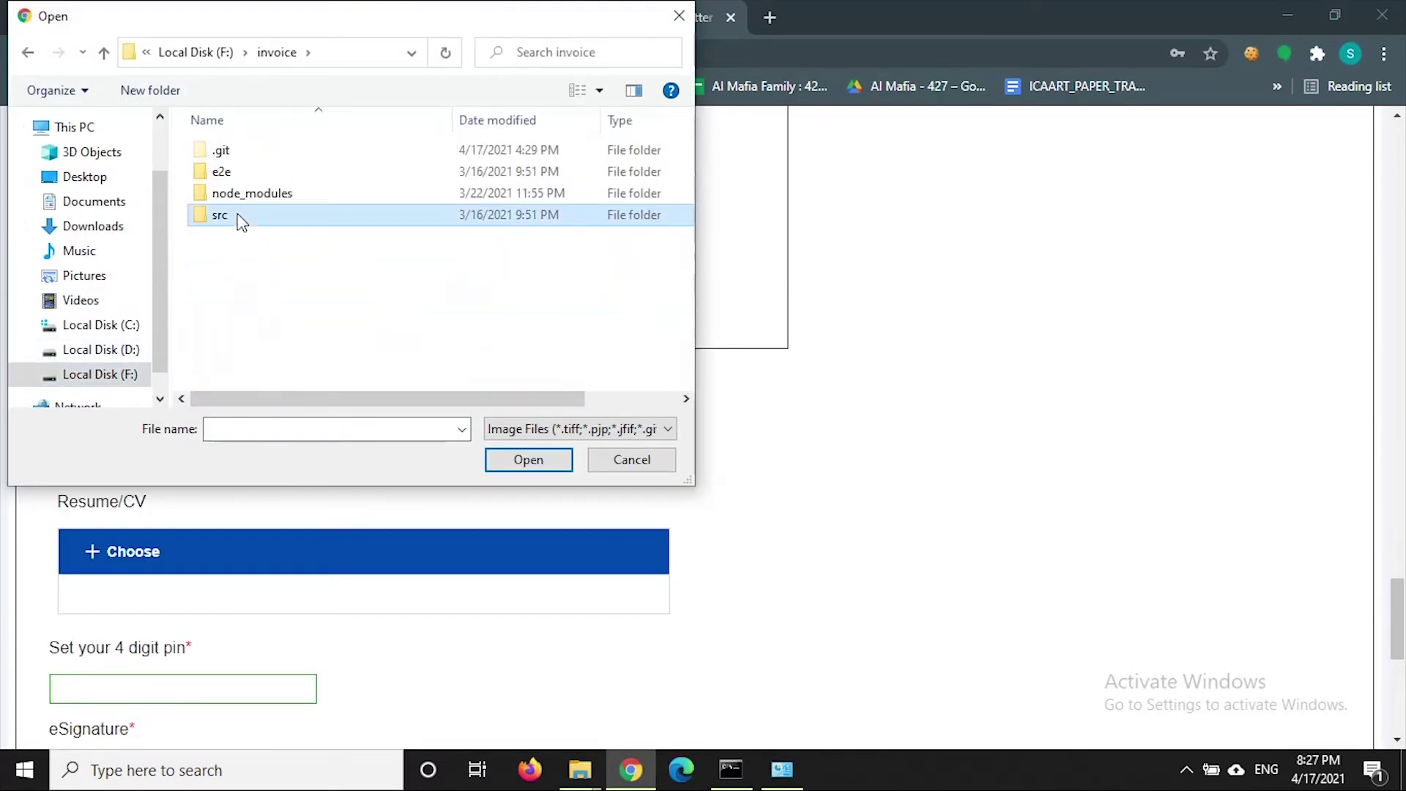
double_click(239, 216)
- Go into assets\images\samplePhotos and attach doc001.jpg as the profile photo
double_click(228, 173)
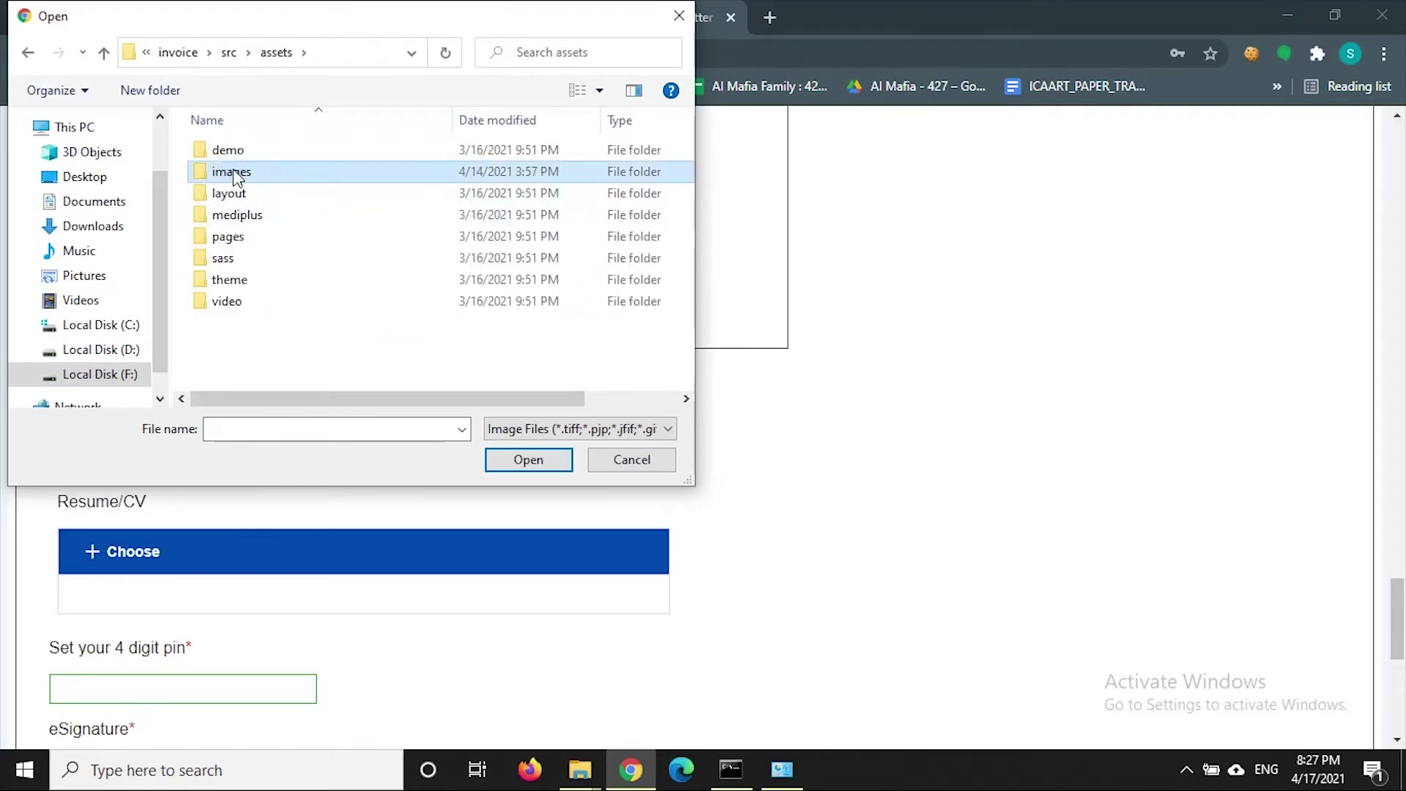
double_click(229, 174)
double_click(606, 306)
left_click(245, 217)
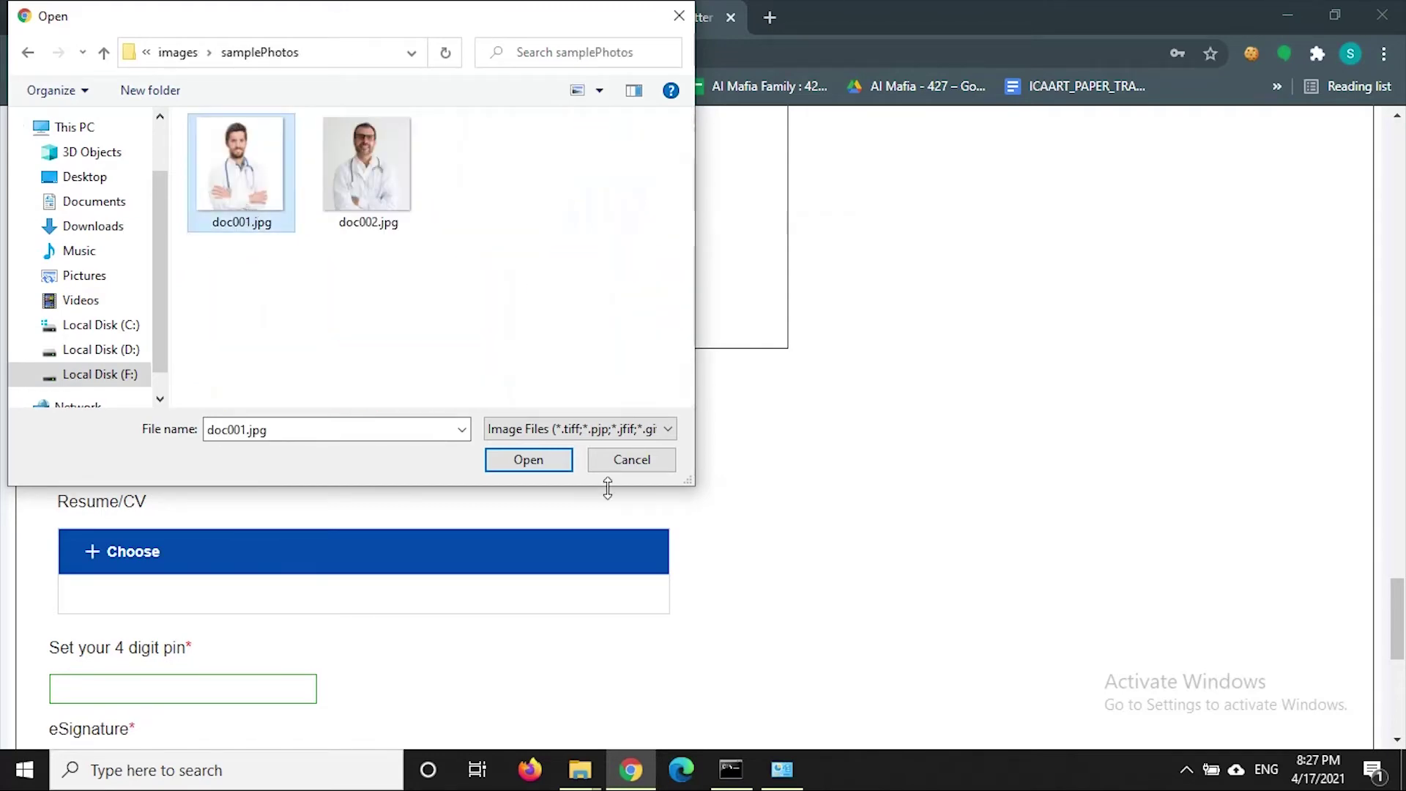
left_click(537, 458)
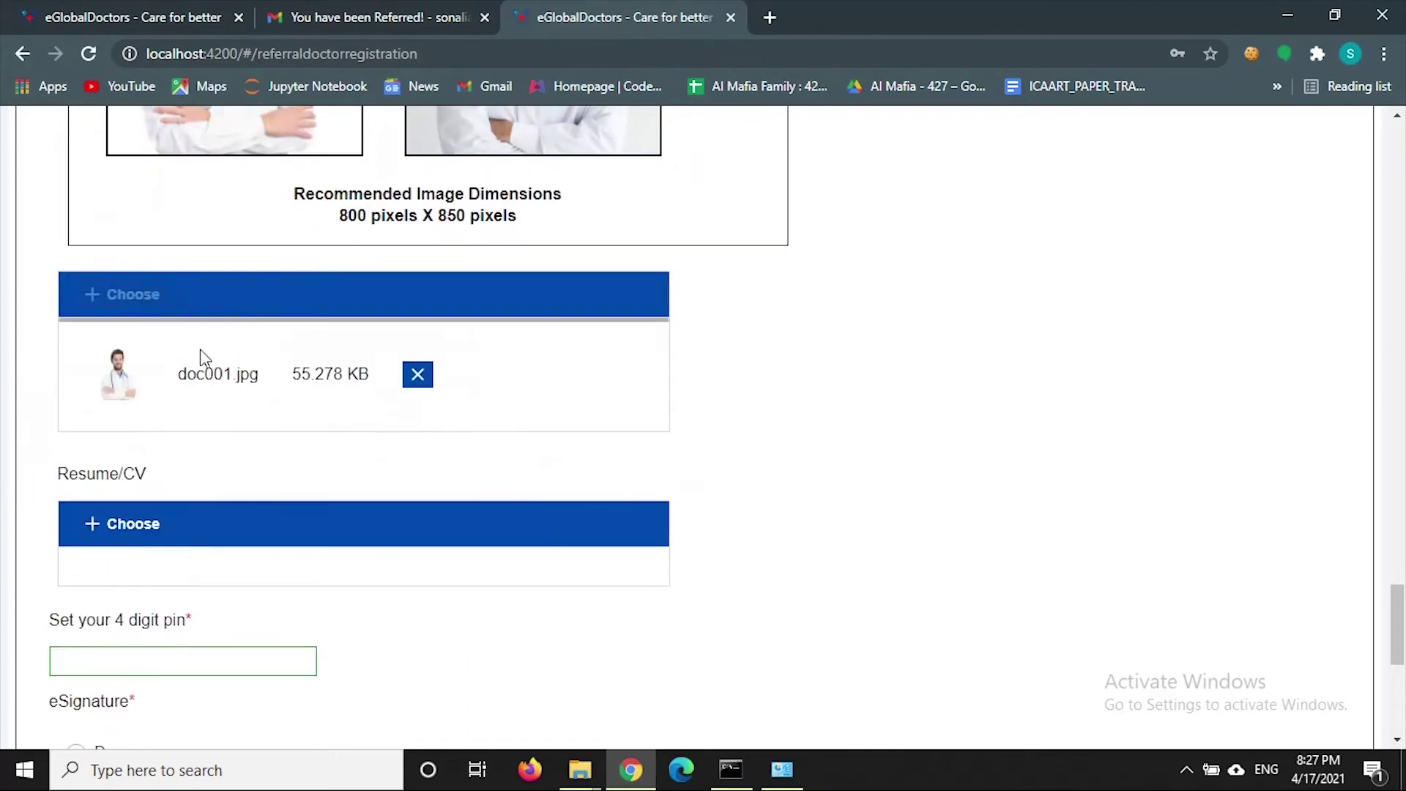
left_click(423, 375)
- Enter the 4-digit PIN, draw a freehand signature, then clear the signature pad
left_click(110, 307)
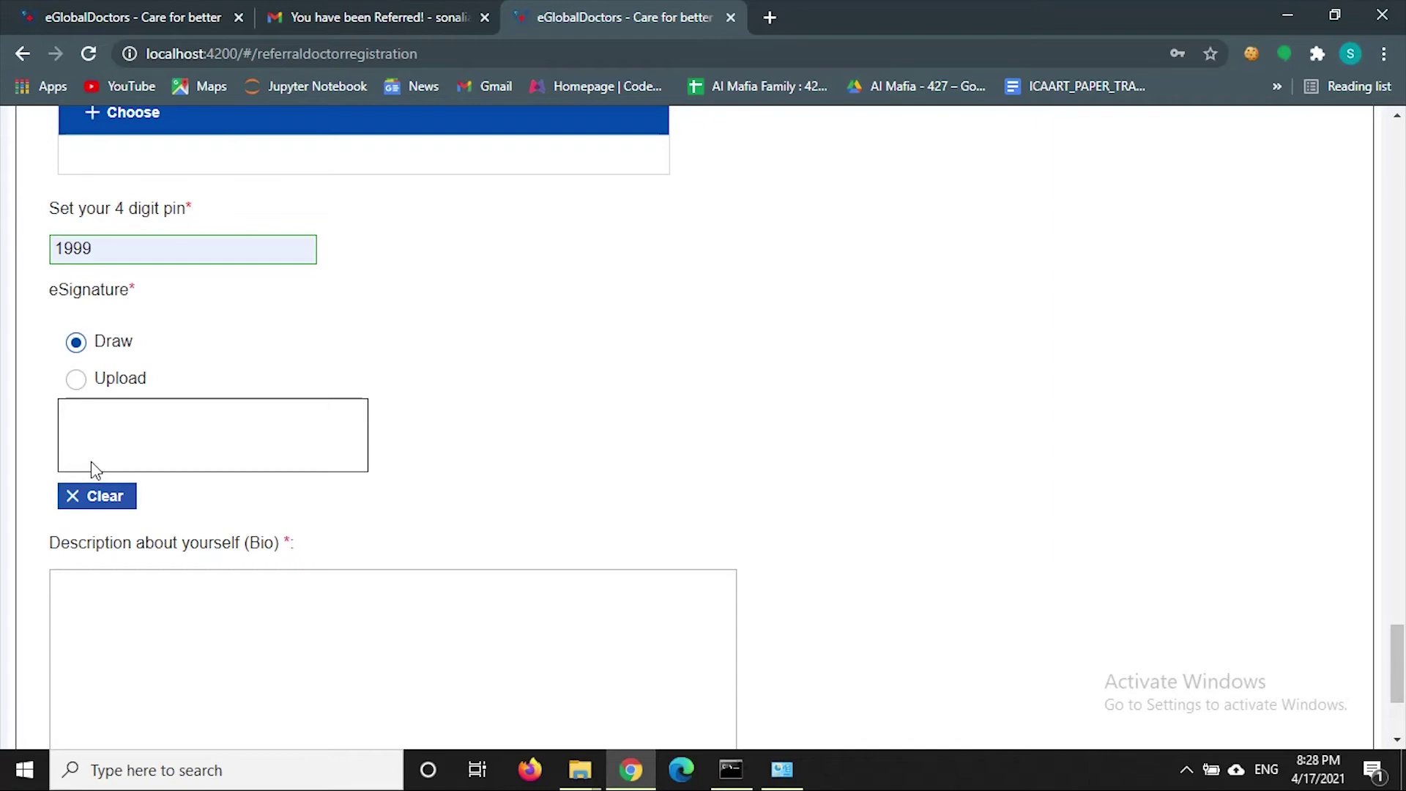
mouse_move(90, 463)
left_mouse_down()
mouse_move(103, 419)
mouse_move(111, 474)
mouse_move(162, 443)
mouse_move(152, 437)
mouse_move(212, 435)
left_mouse_up()
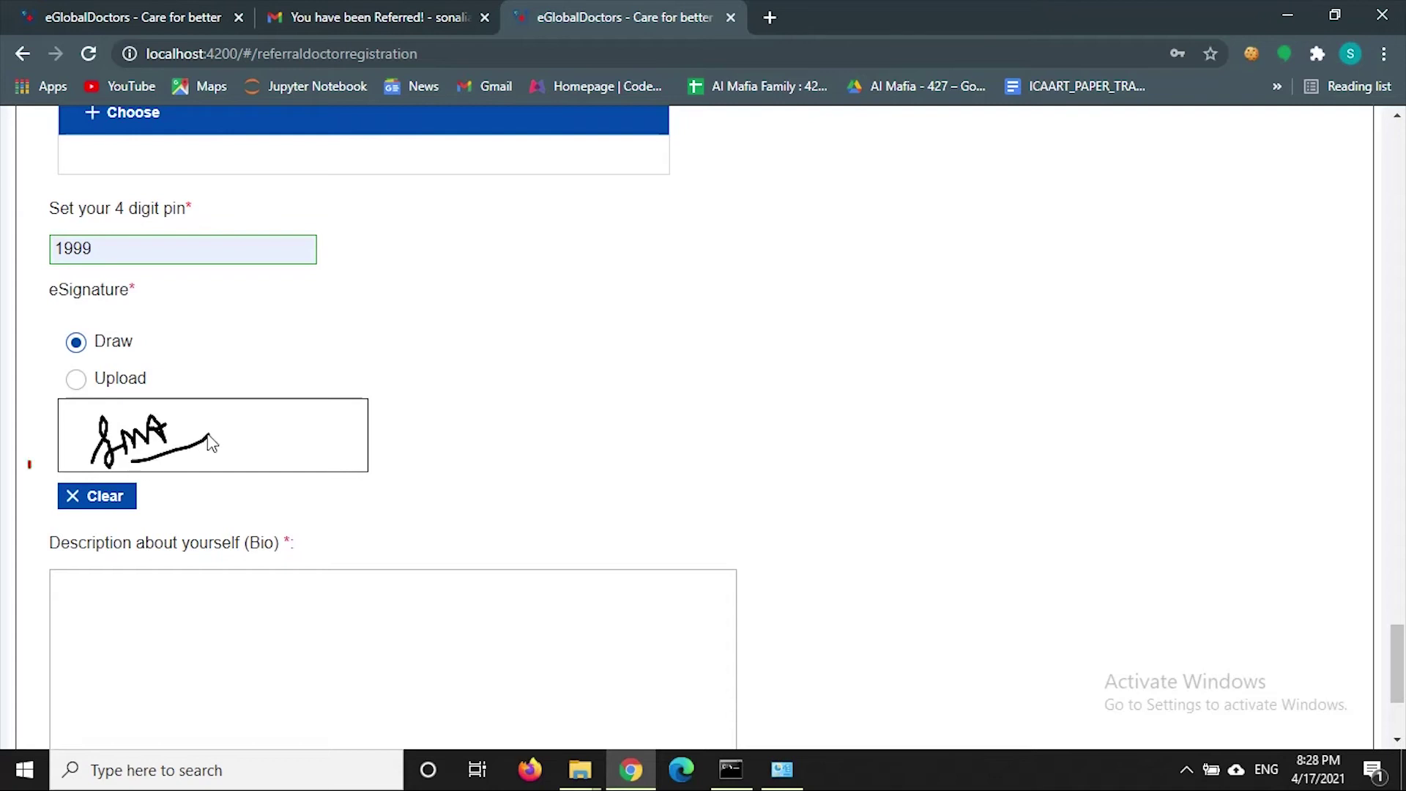
left_click(121, 512)
- Switch the eSignature to Upload and load signature.png from Downloads
left_click(75, 379)
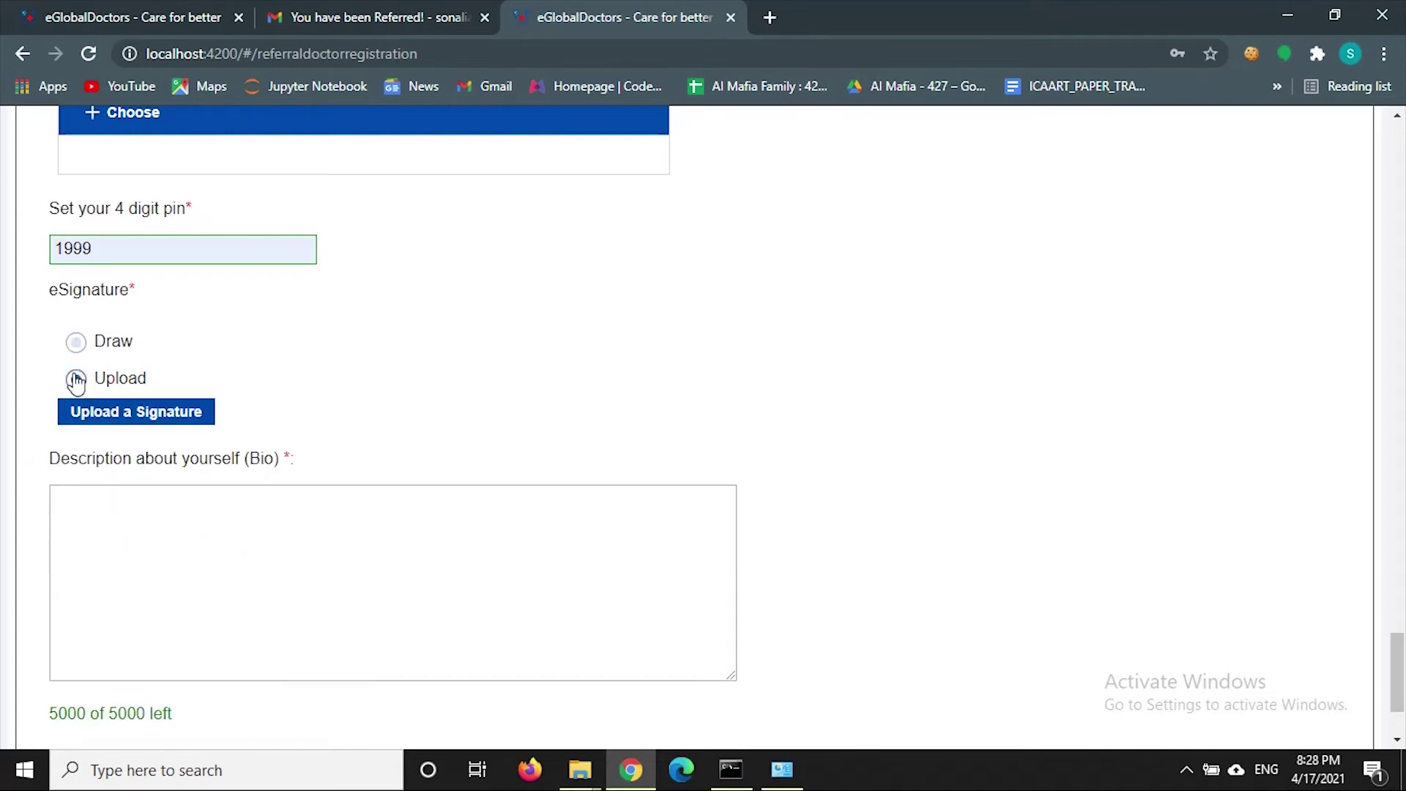
left_click(112, 408)
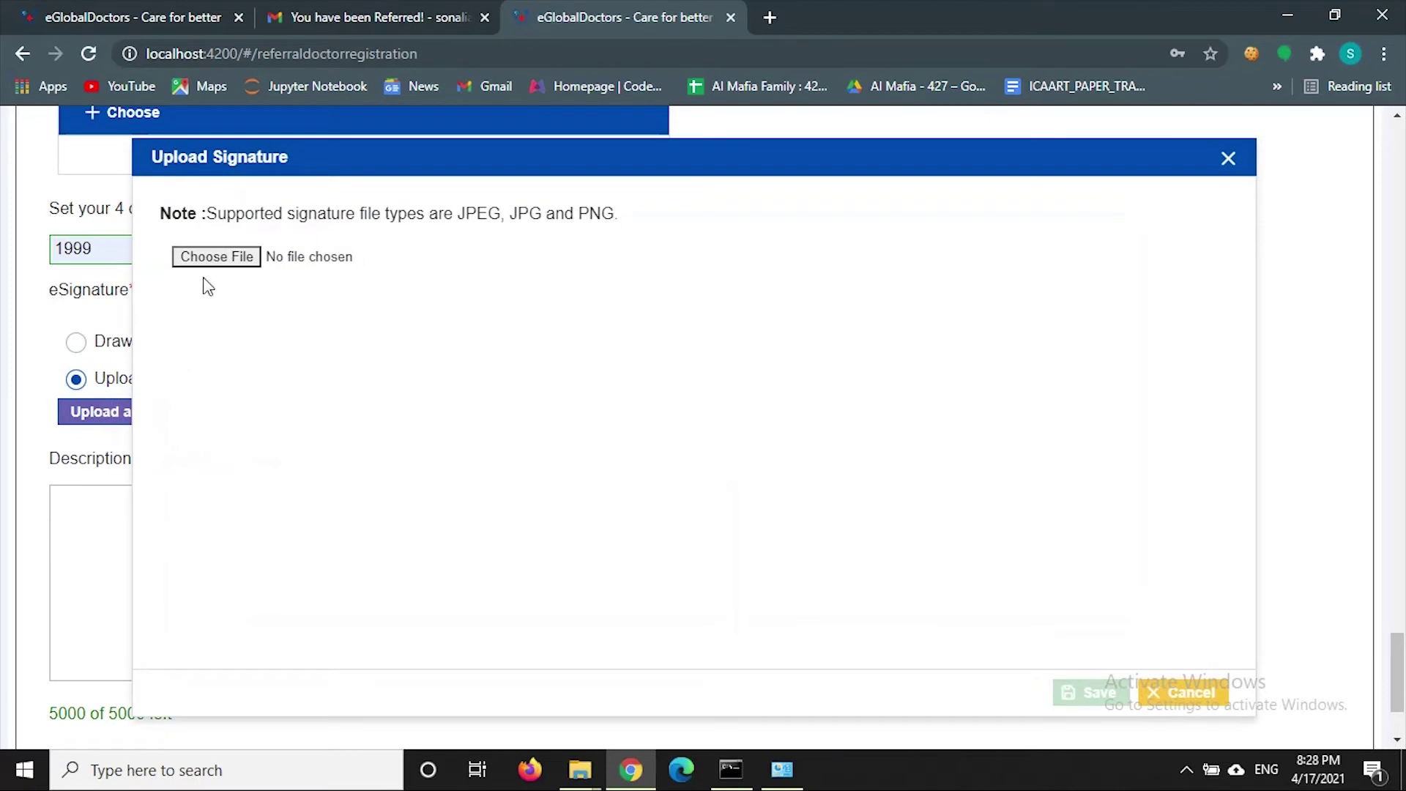
left_click(210, 268)
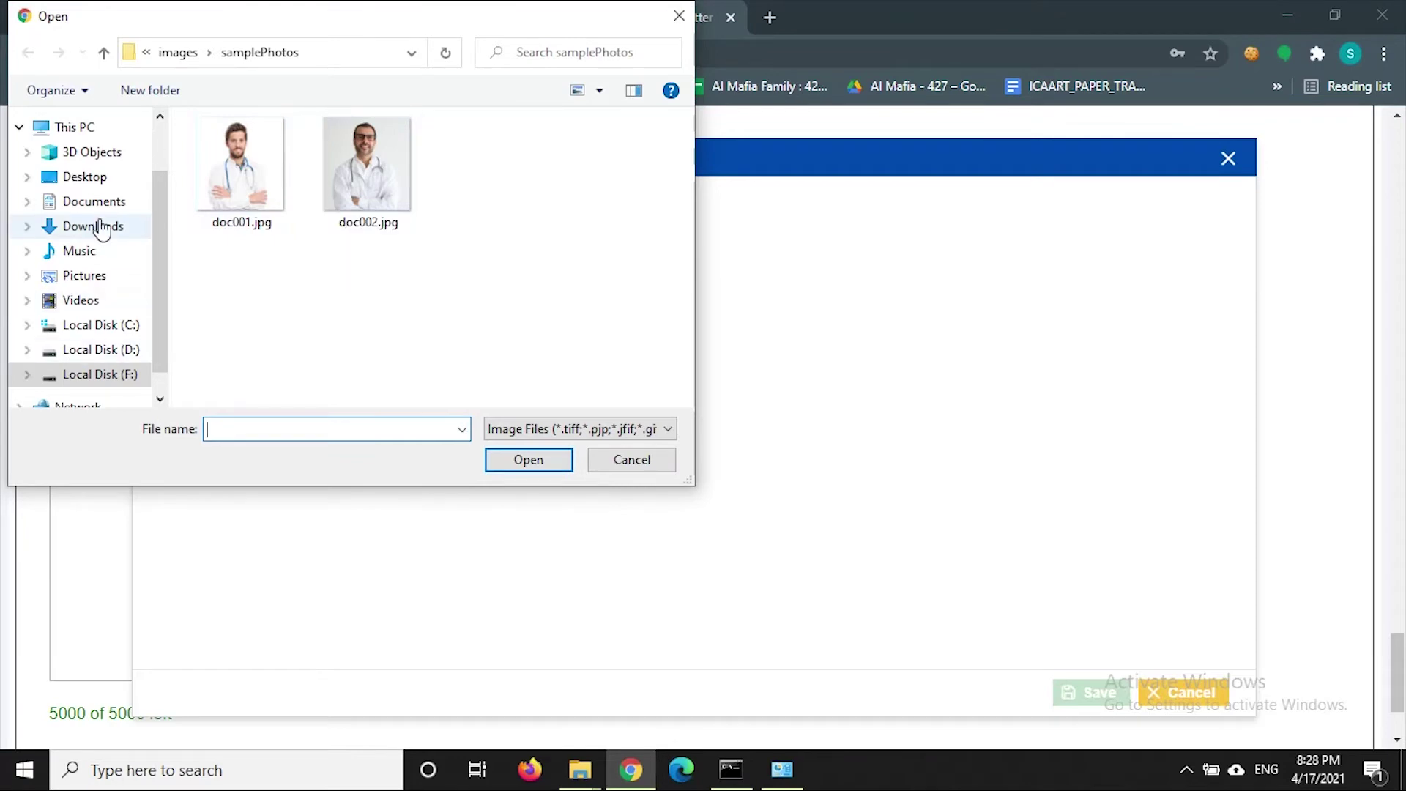
left_click(104, 227)
left_click(246, 212)
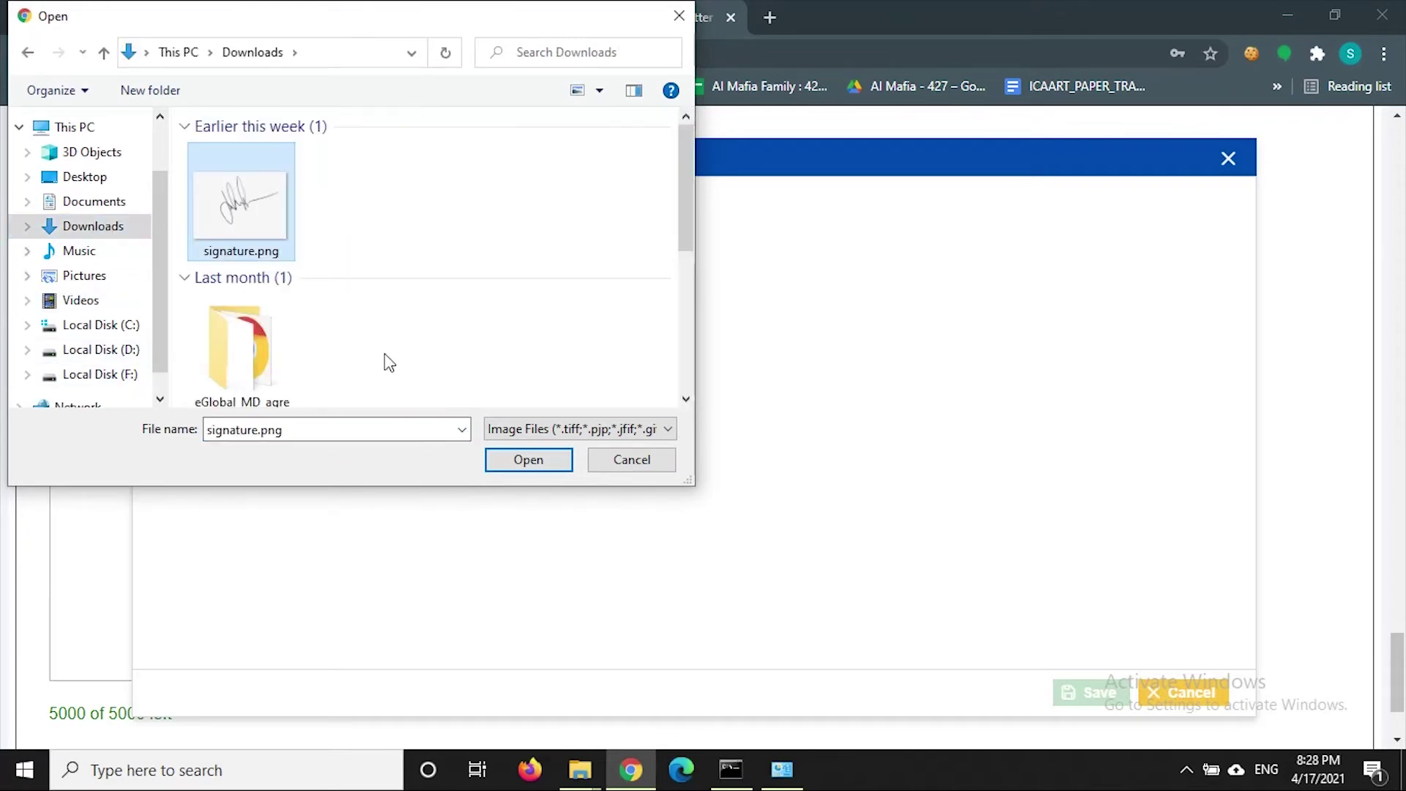
left_click(528, 460)
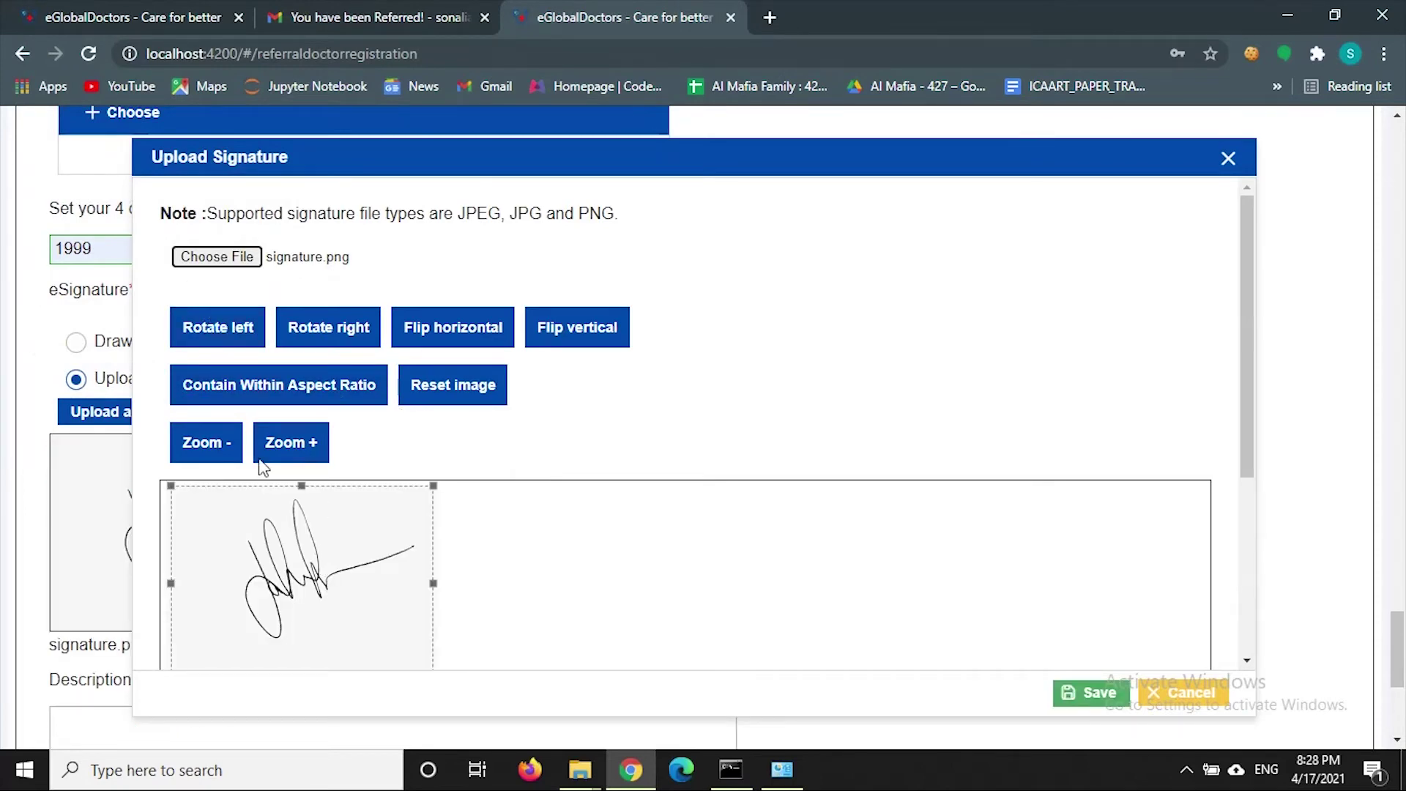
- Try zoom, rotate, flip, aspect-fit and reset on the signature image, then save it
left_click(213, 445)
left_click(313, 454)
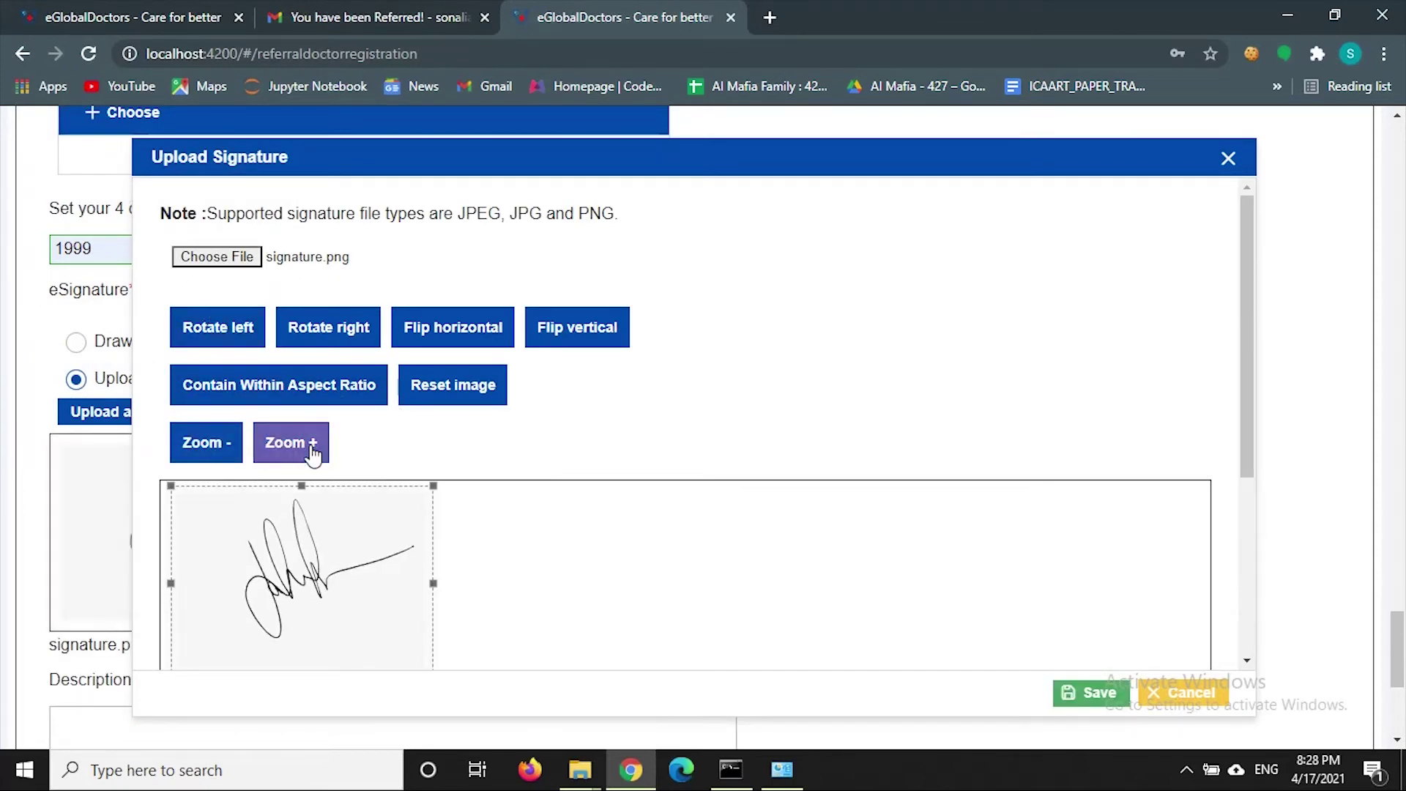
left_click(219, 352)
left_click(356, 332)
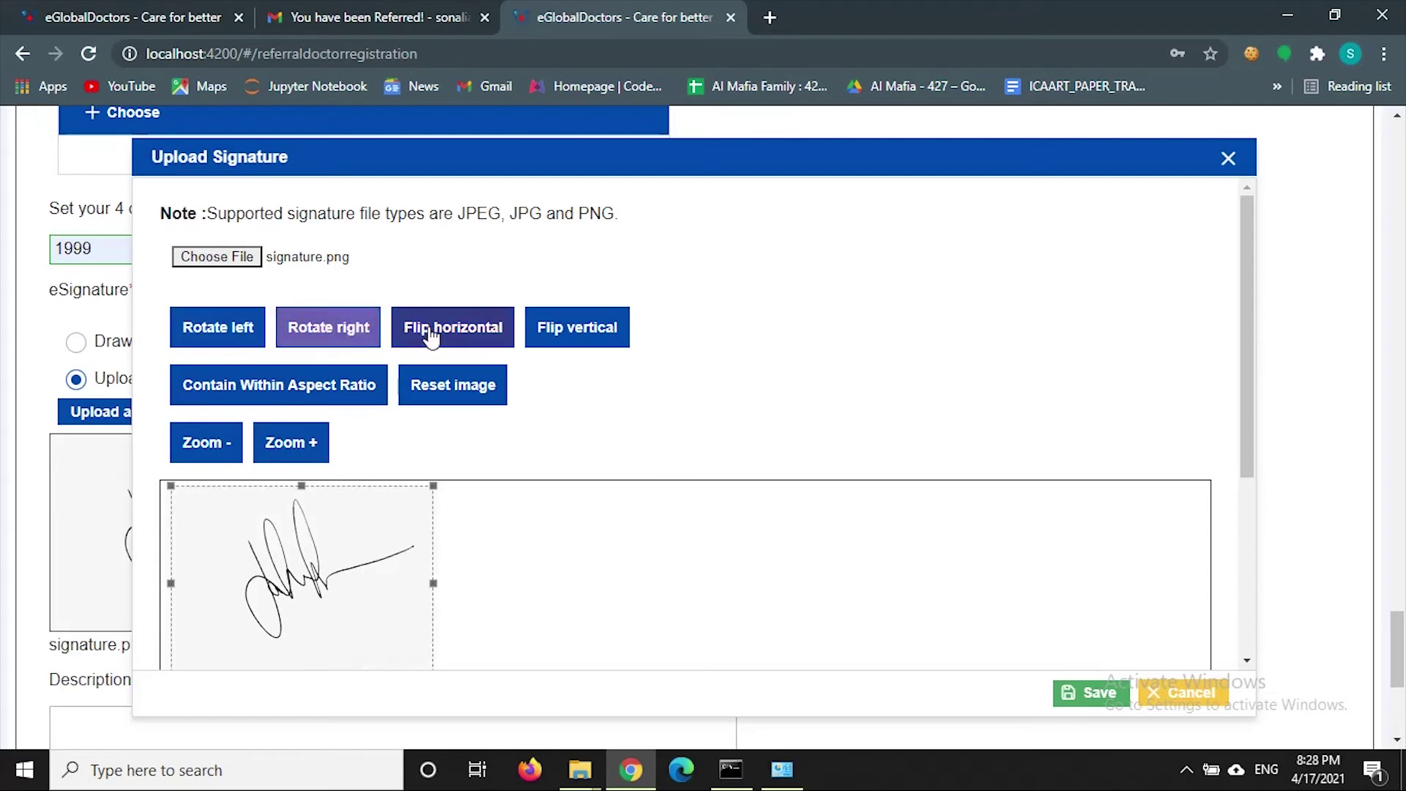
left_click(454, 326)
left_click(590, 326)
left_click(338, 399)
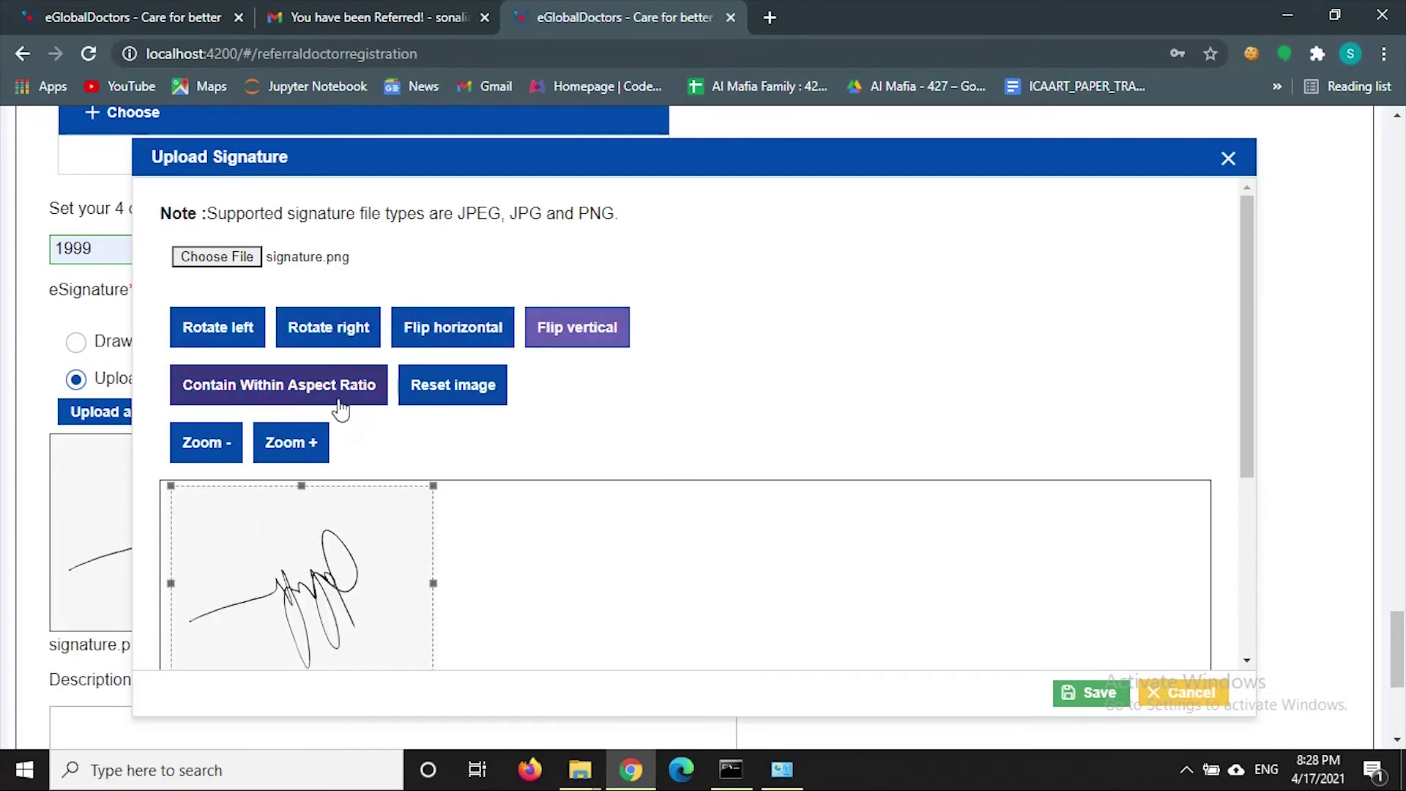
left_click(383, 409)
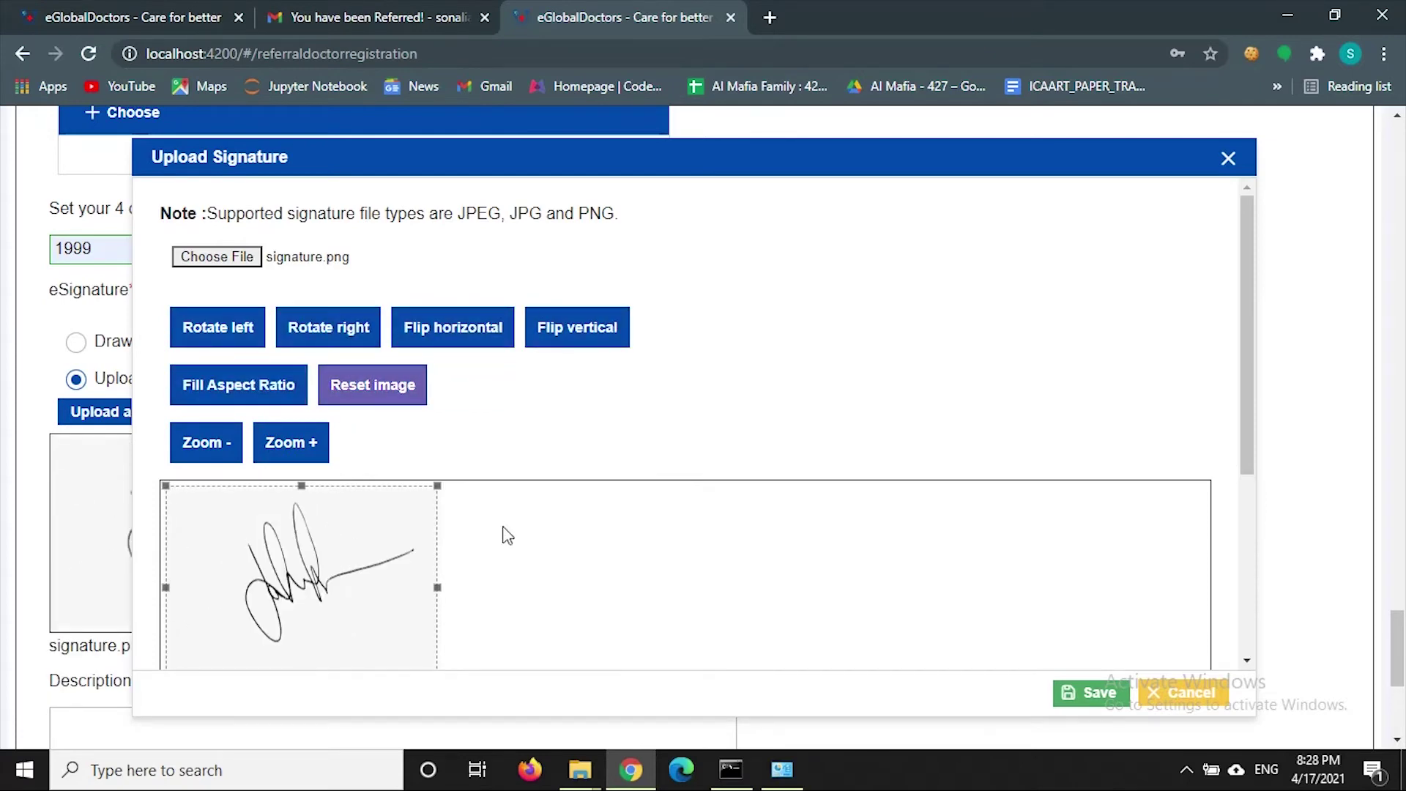
scroll(502, 534, "down", 6)
scroll(307, 557, "up", 2)
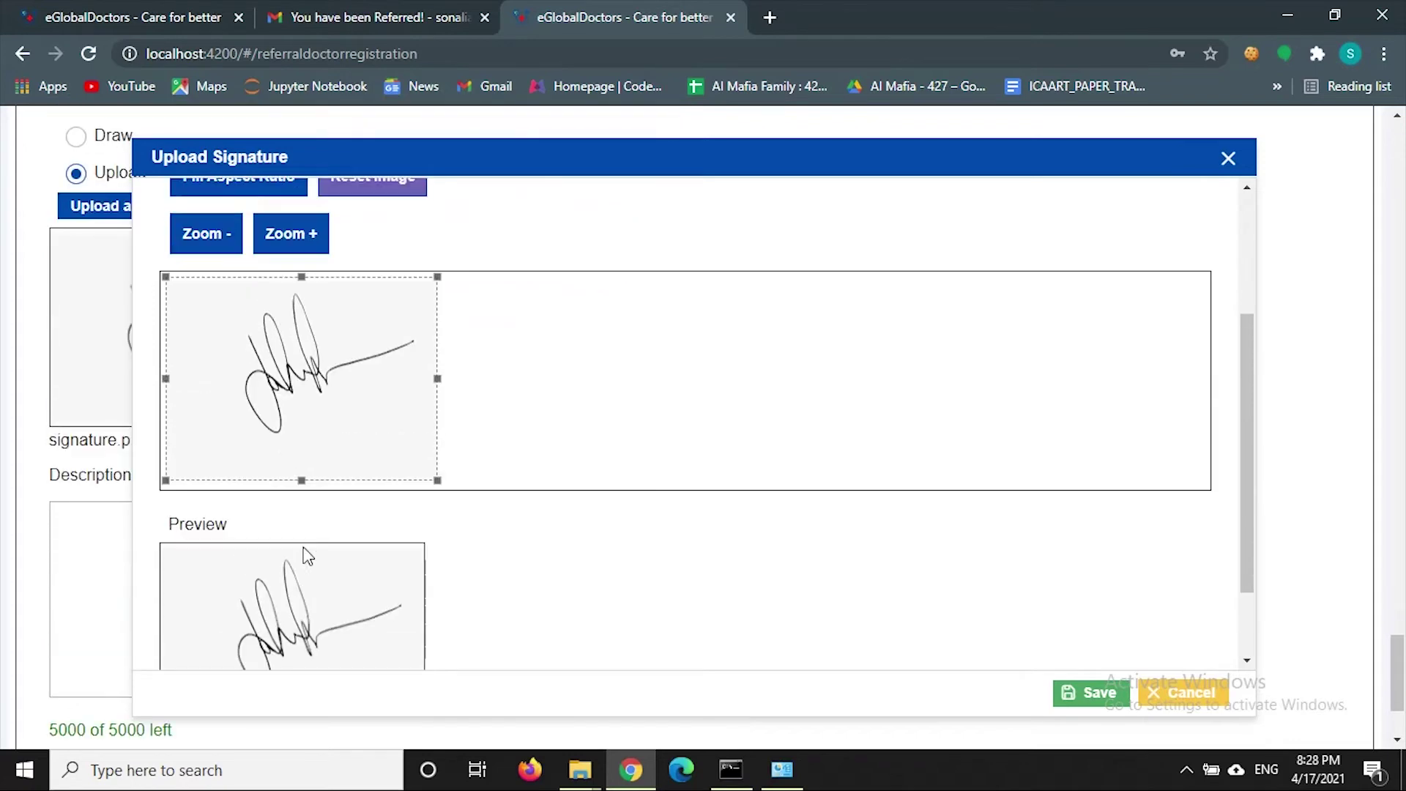
left_click(1087, 690)
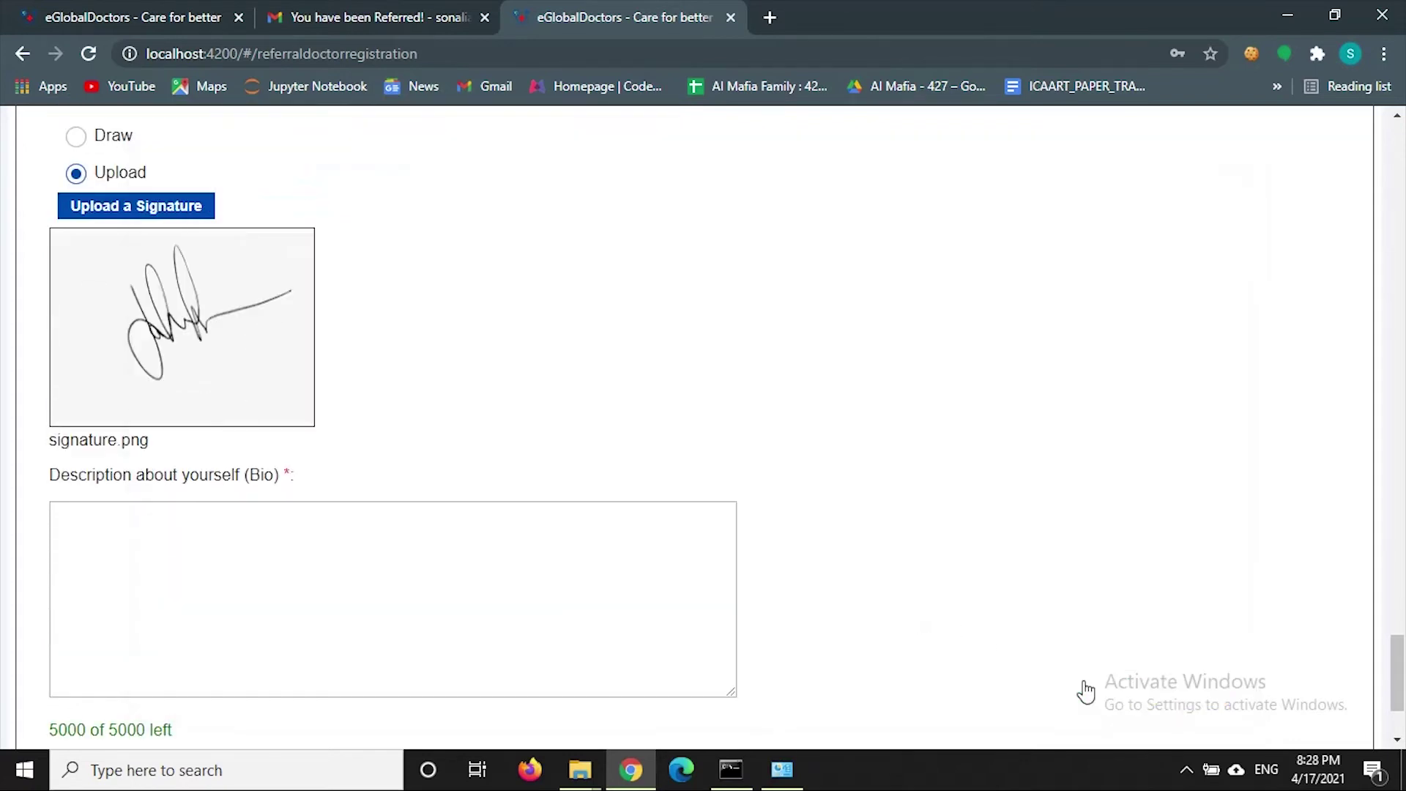
- Enter 'Speciality on skin allergies' as the Bio and save the registration for later
scroll(346, 504, "down", 3)
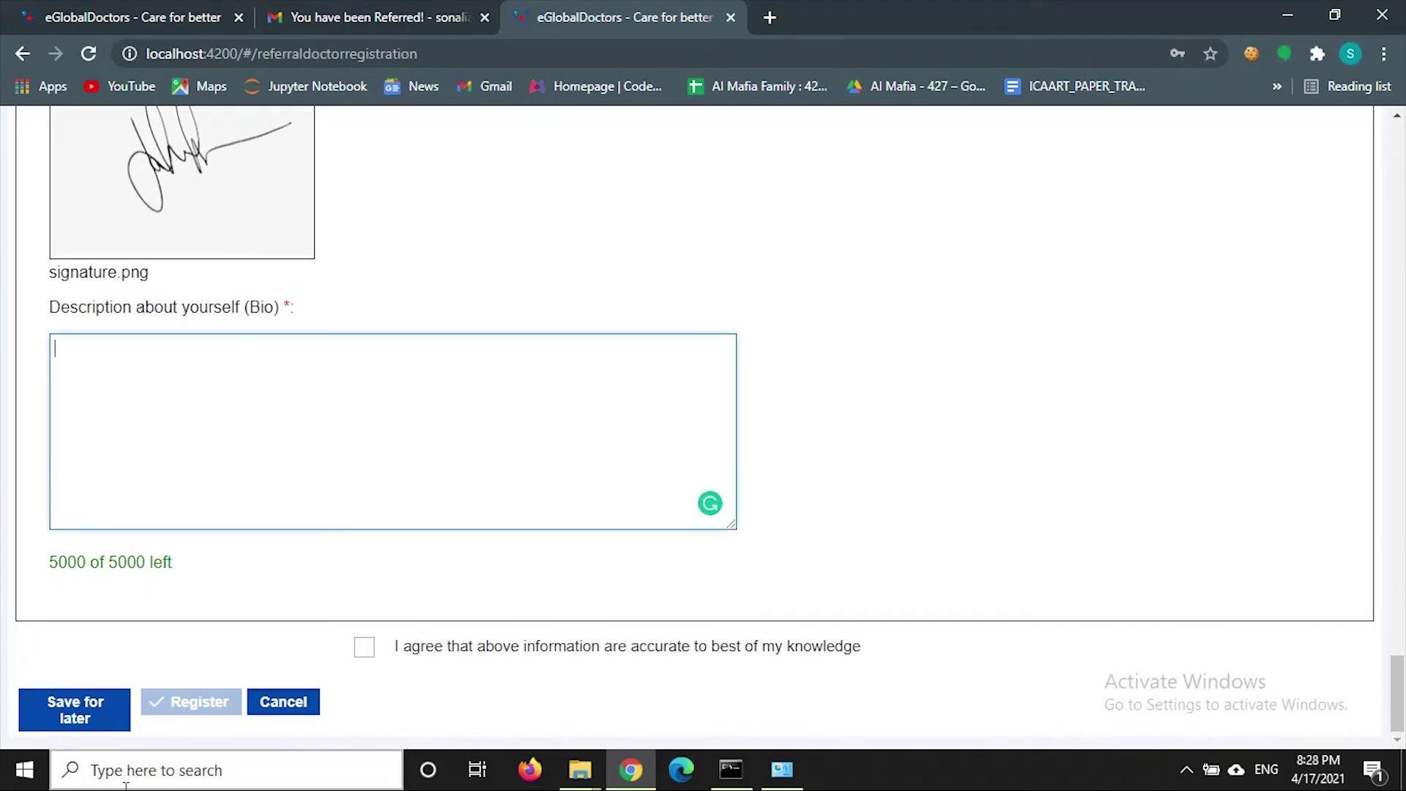
type("S")
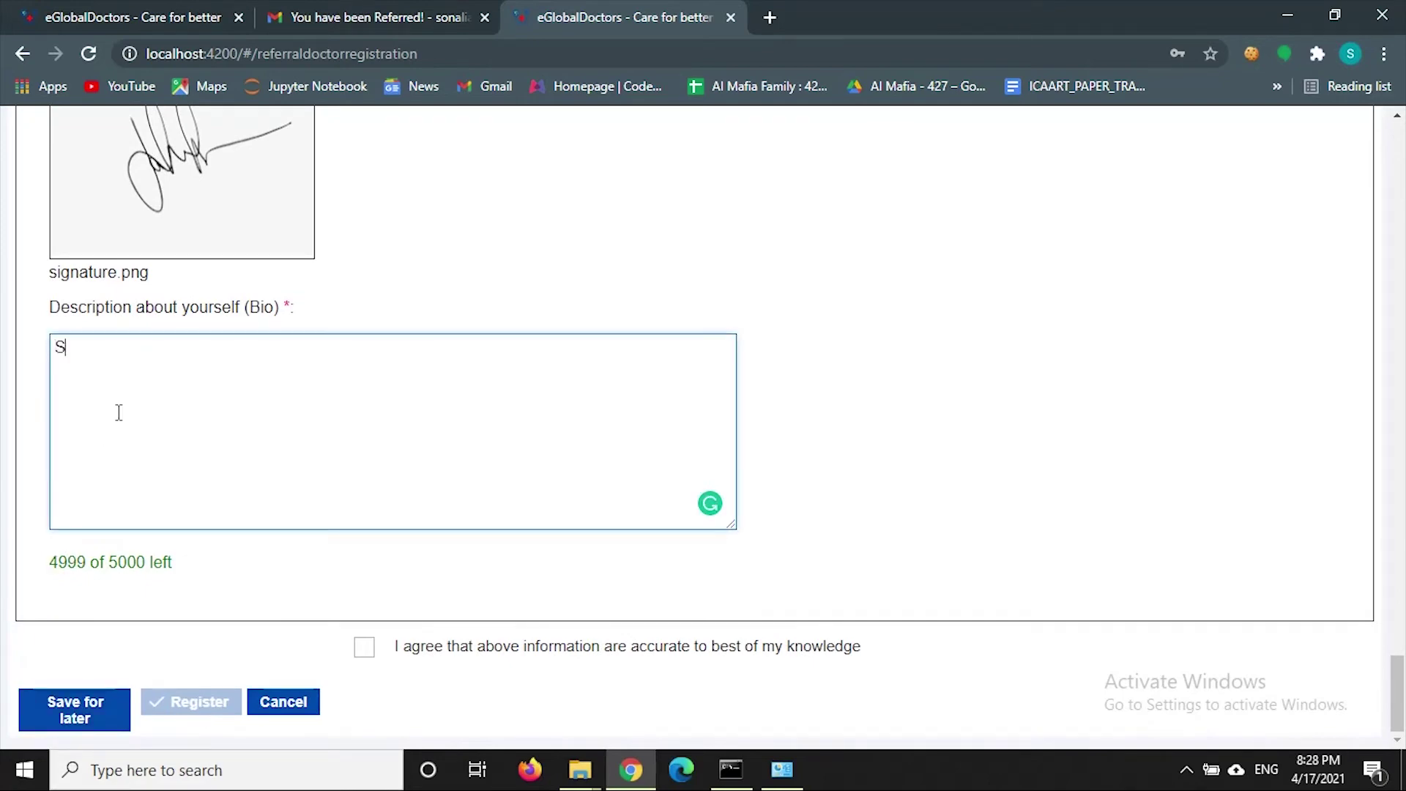
type("peciali")
type("ty o")
type("n ")
type("skin a")
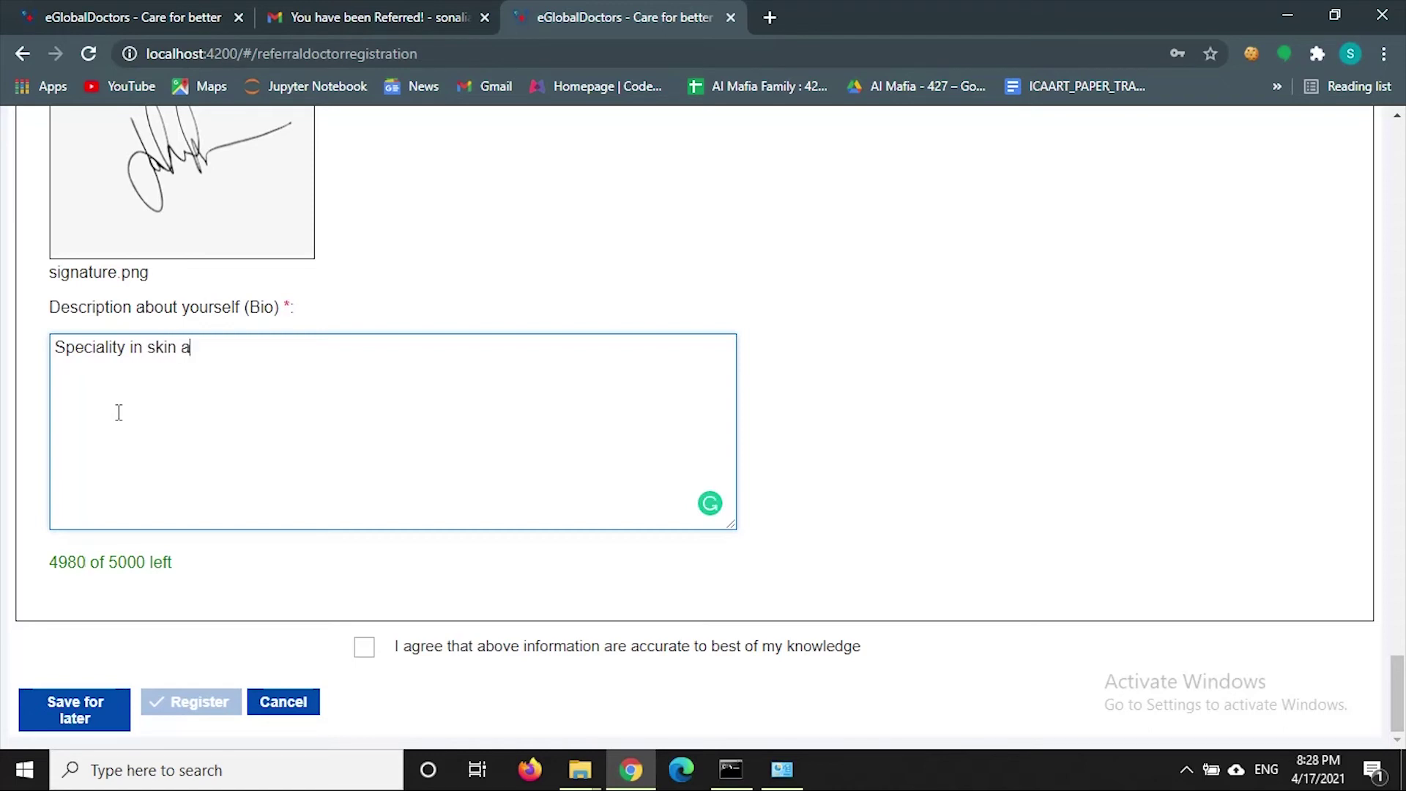
type("llergies")
left_click(38, 711)
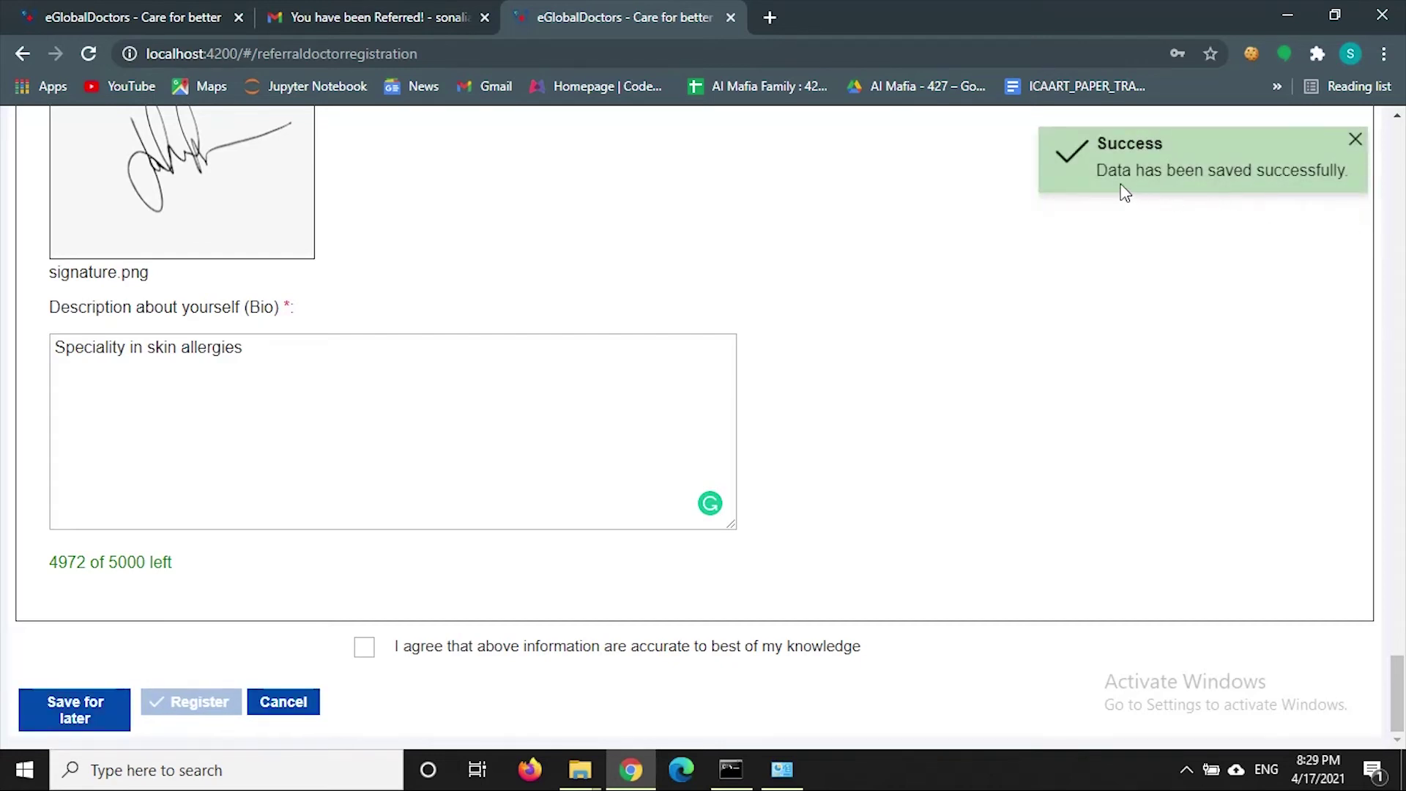
- Tick the information-accuracy agreement, glance at the referral email, and click Register
left_click(366, 648)
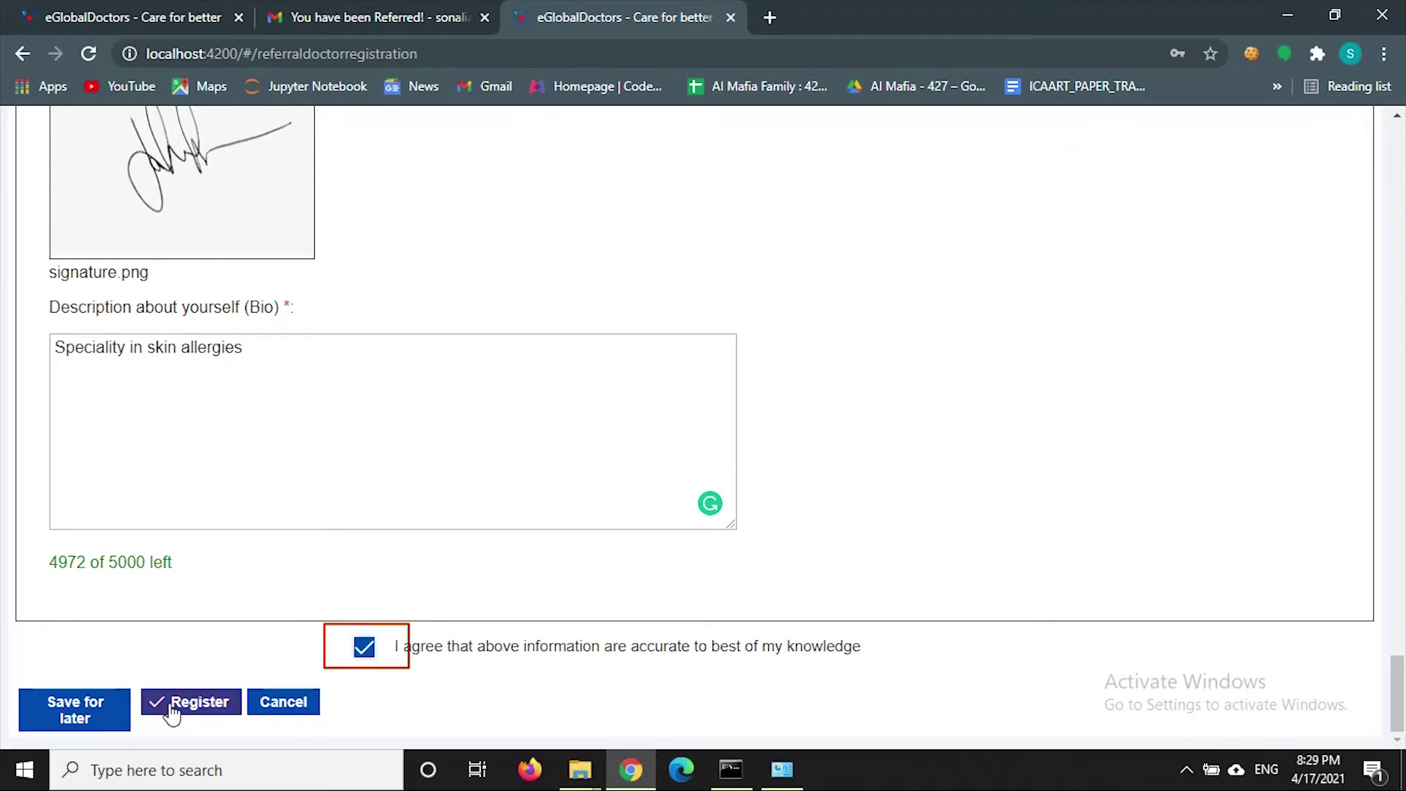
left_click(437, 10)
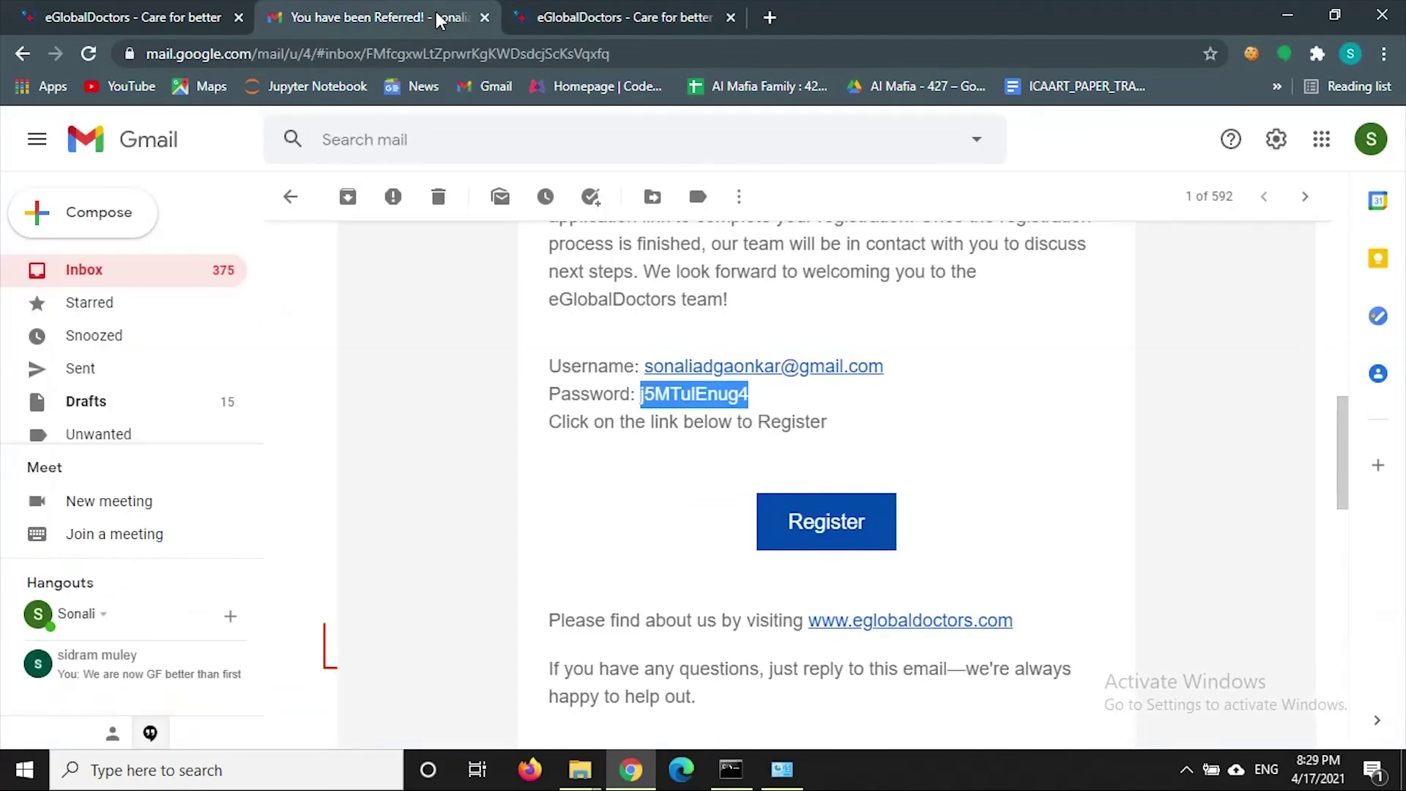
left_click(611, 18)
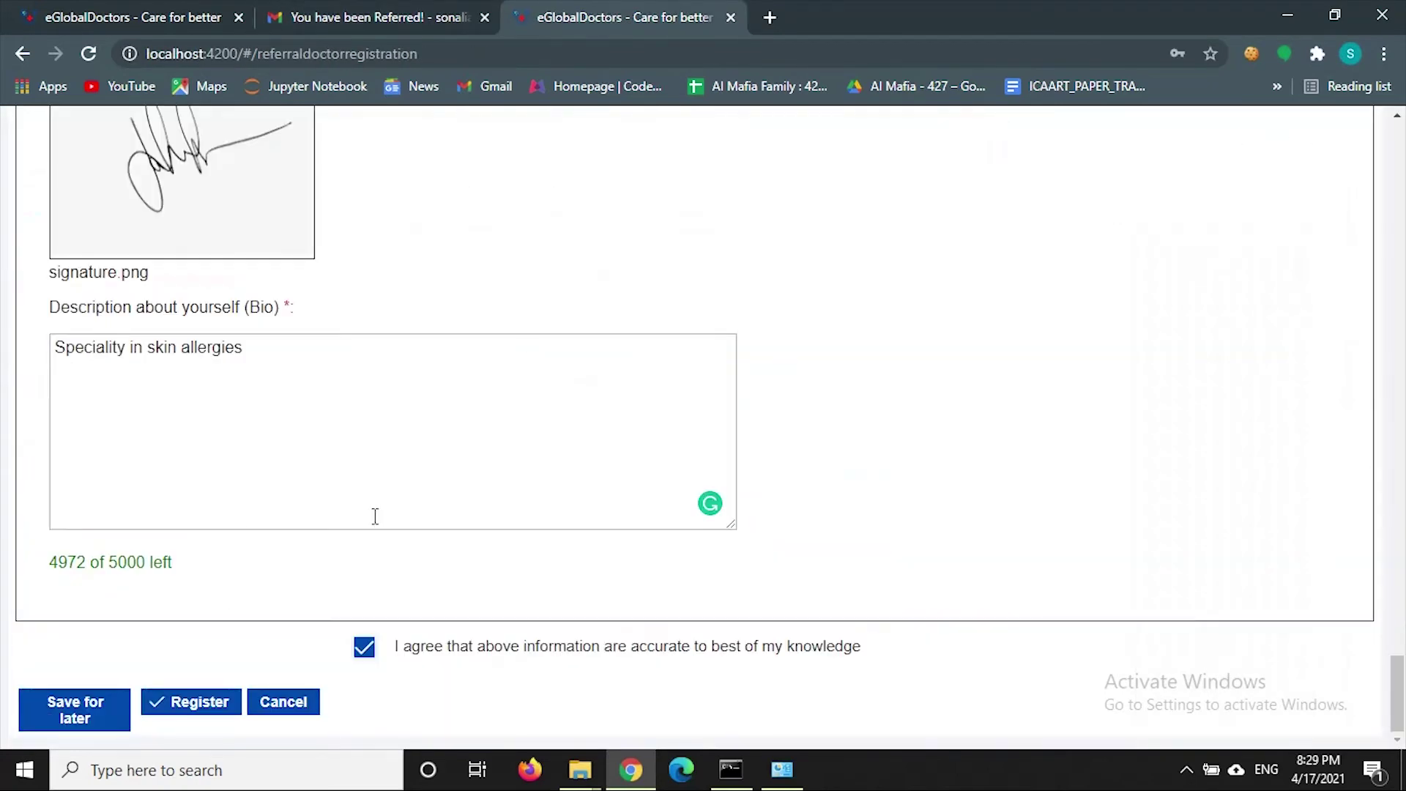
left_click(198, 705)
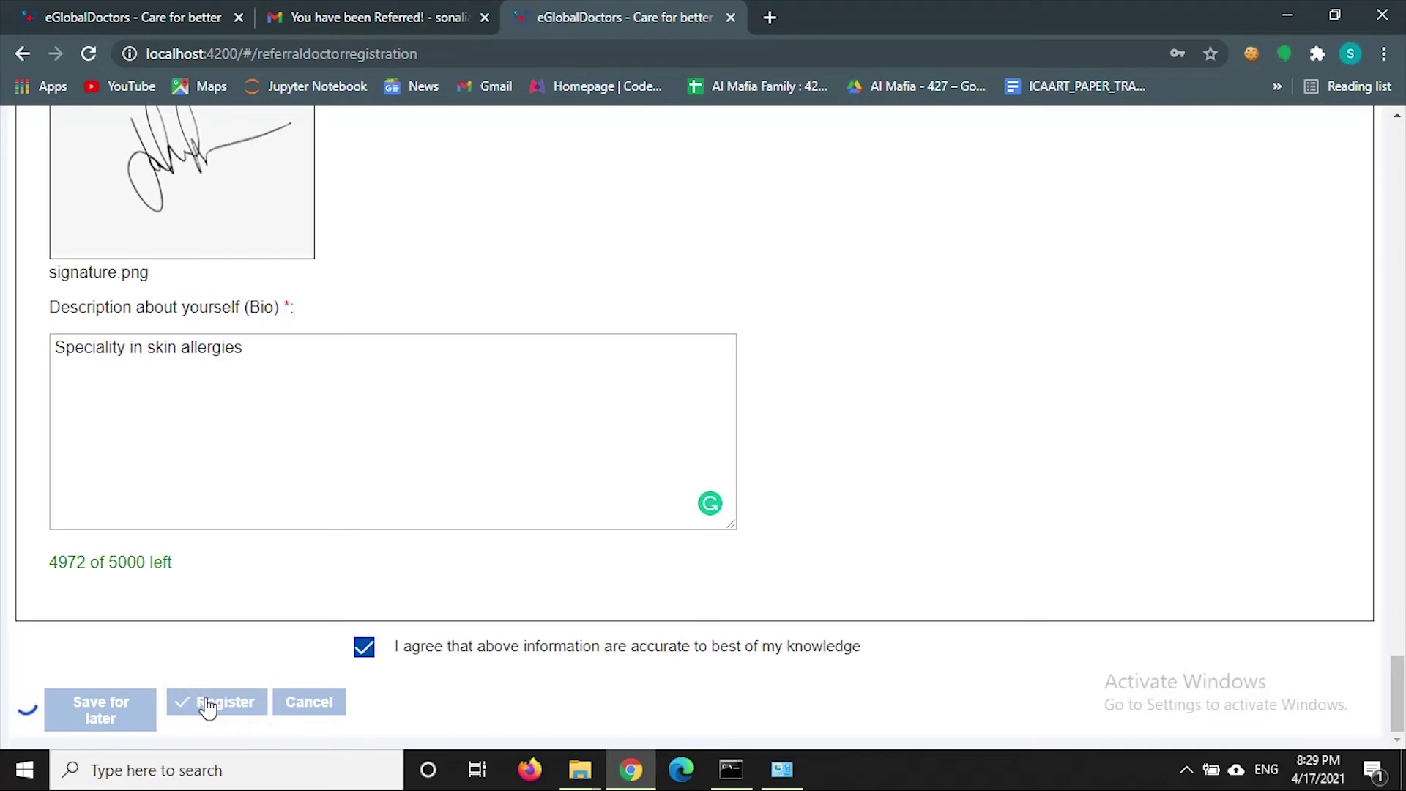
- Review the referral agreement, accept its Terms and Conditions, submit, and go to the home page
scroll(542, 558, "up", 9)
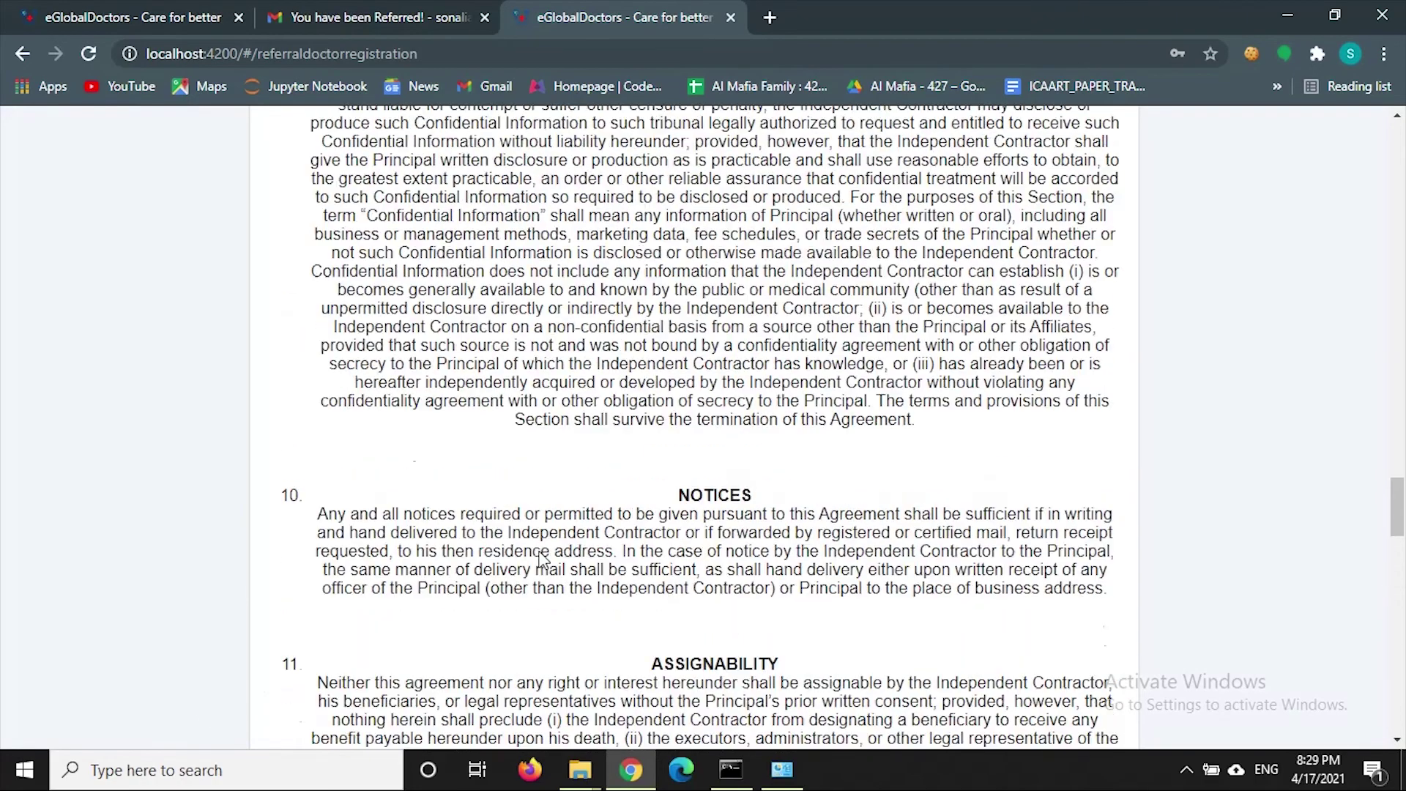
scroll(542, 558, "up", 20)
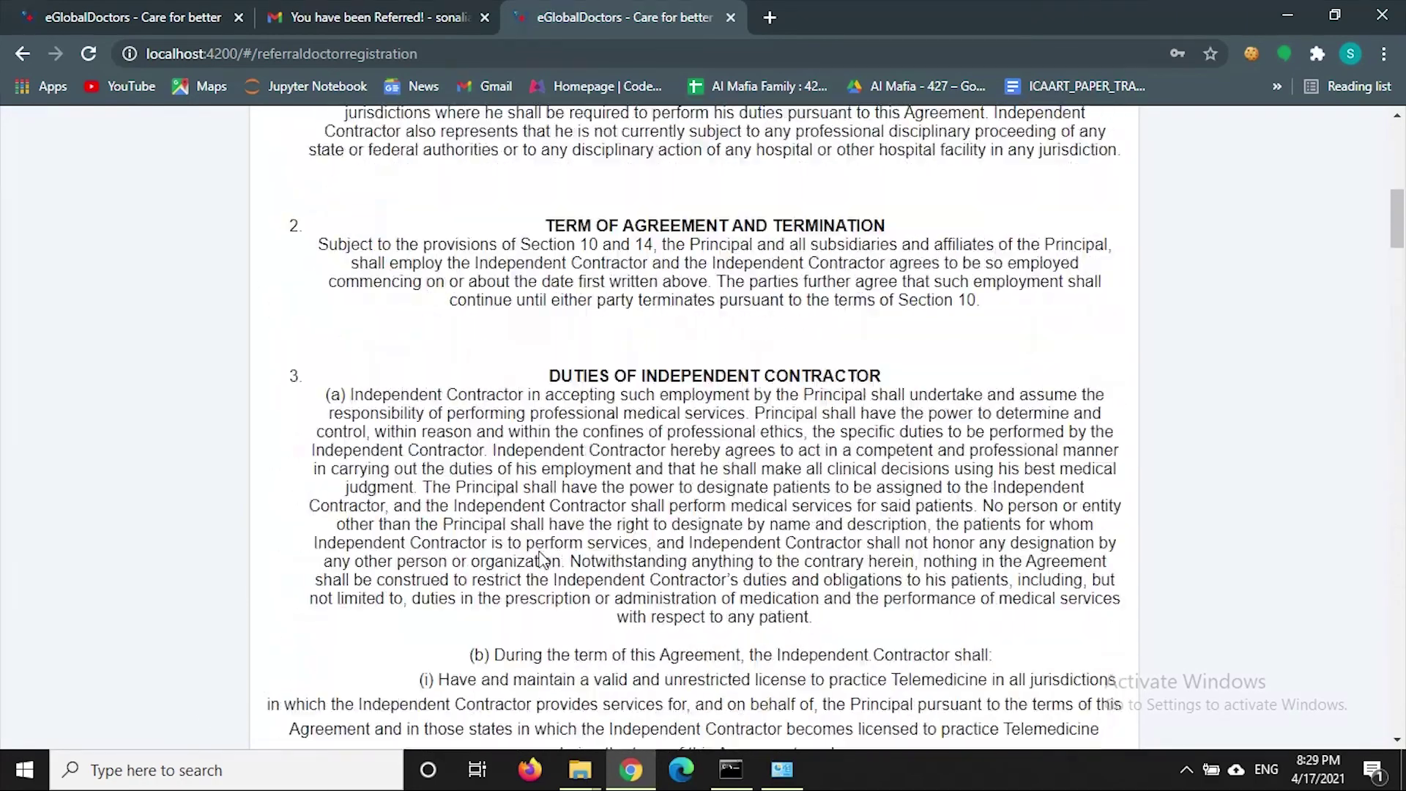
scroll(542, 558, "up", 10)
scroll(542, 558, "down", 15)
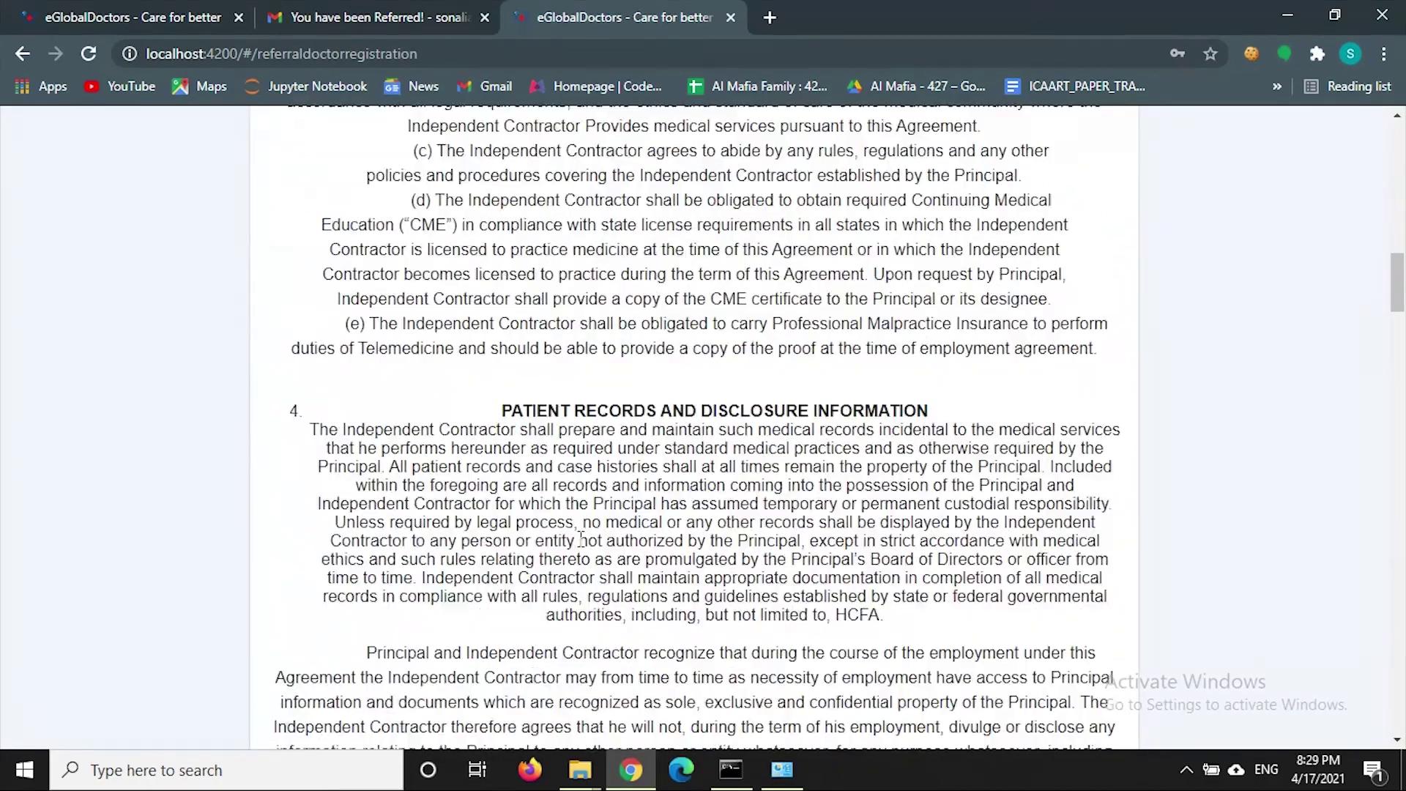
scroll(579, 528, "down", 20)
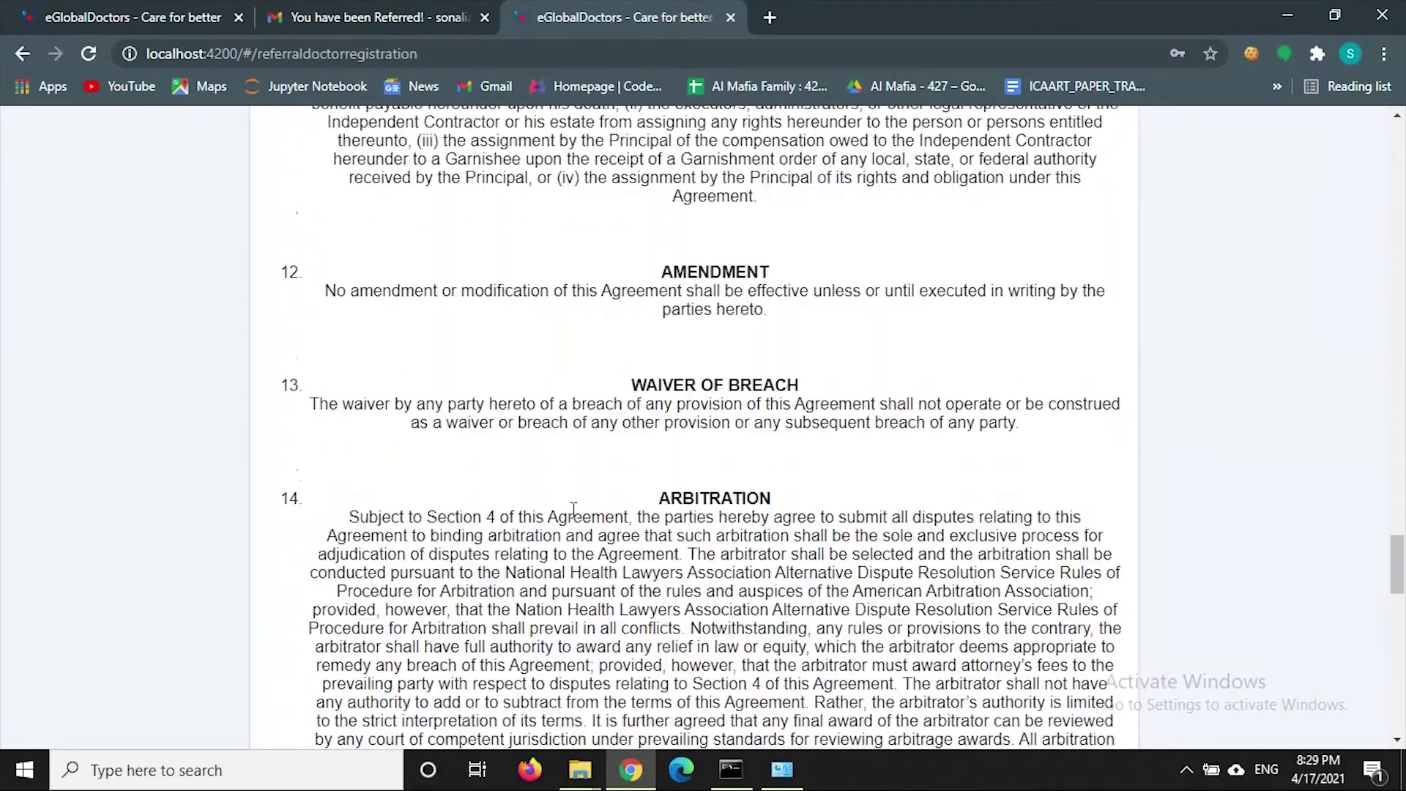
scroll(573, 509, "down", 15)
left_click_drag(537, 585, 858, 583)
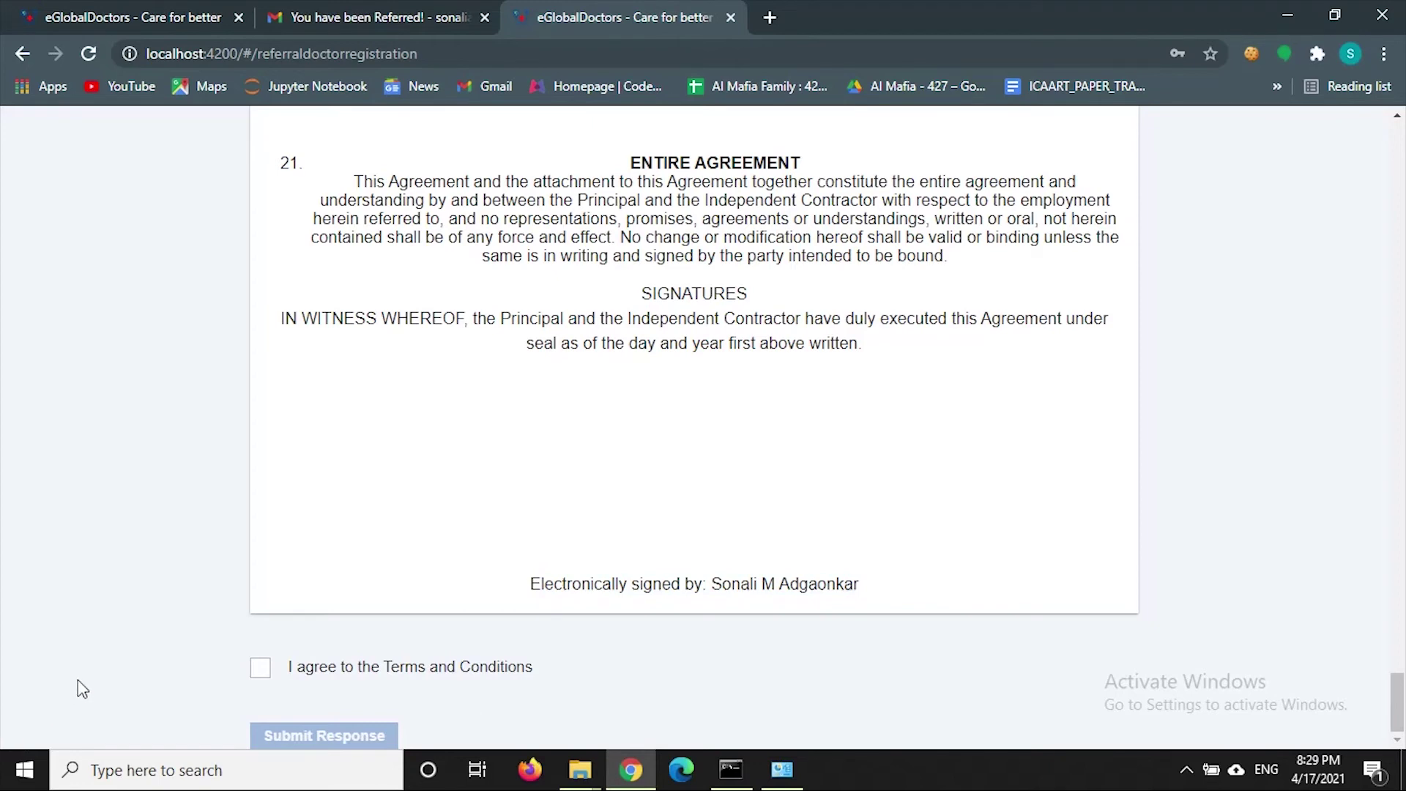
left_click(261, 669)
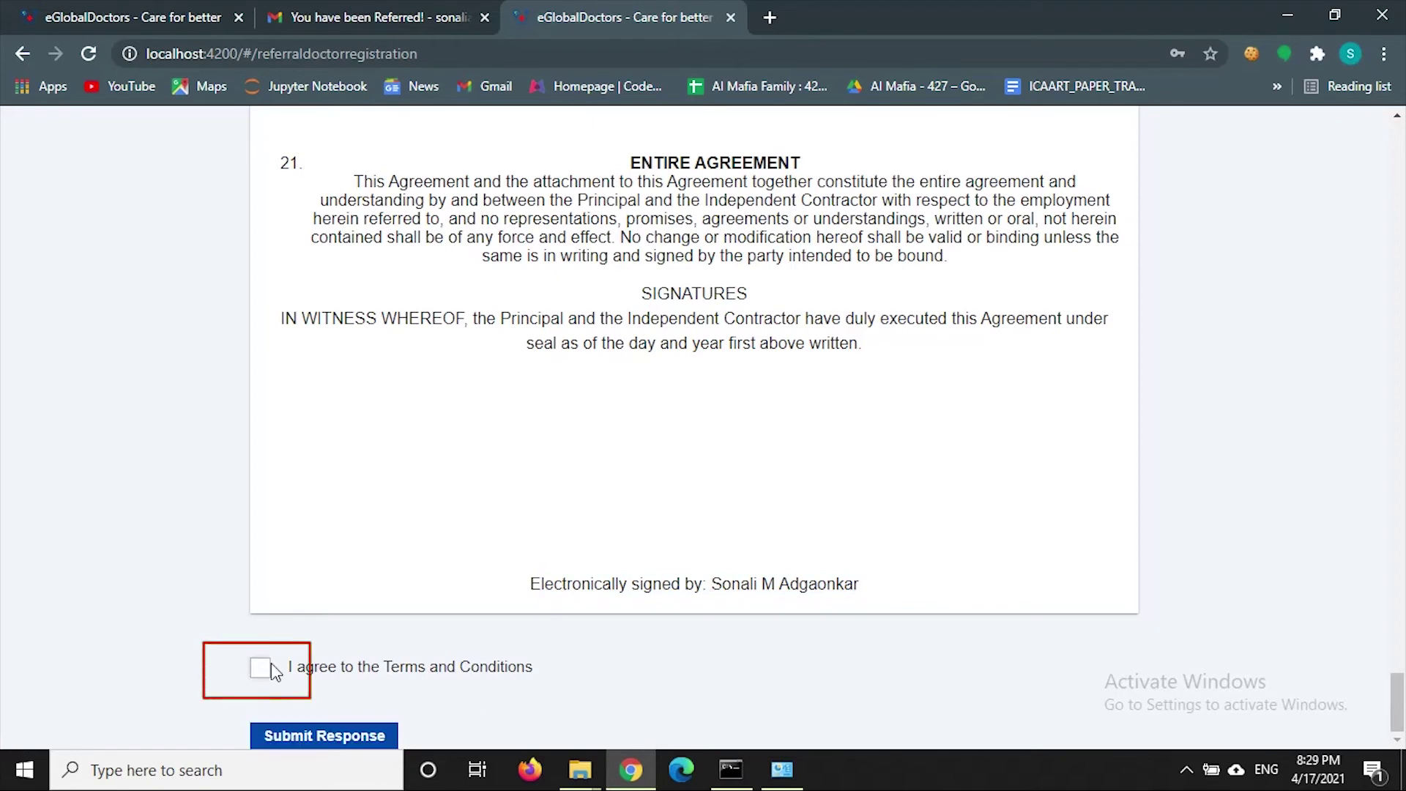
left_click(335, 738)
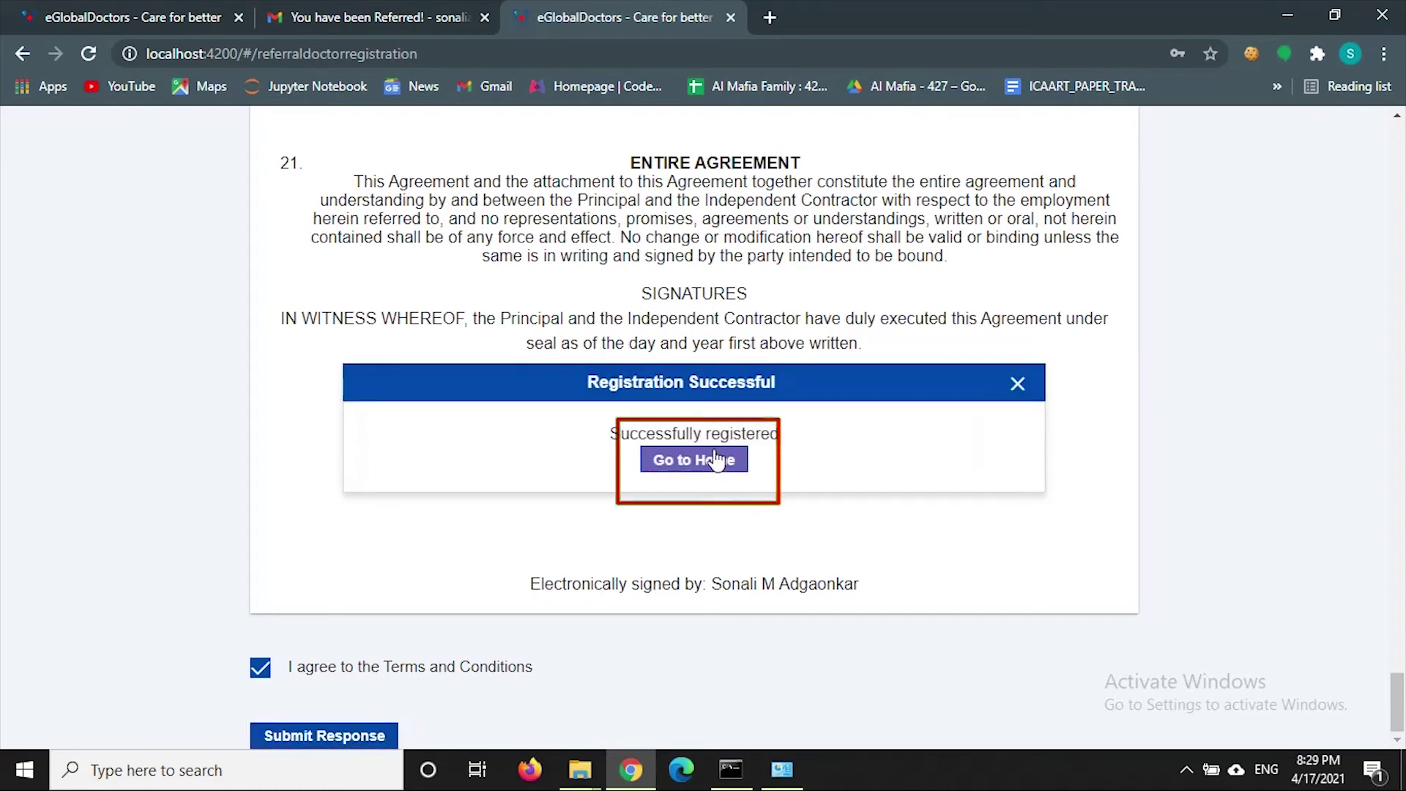
left_click(711, 468)
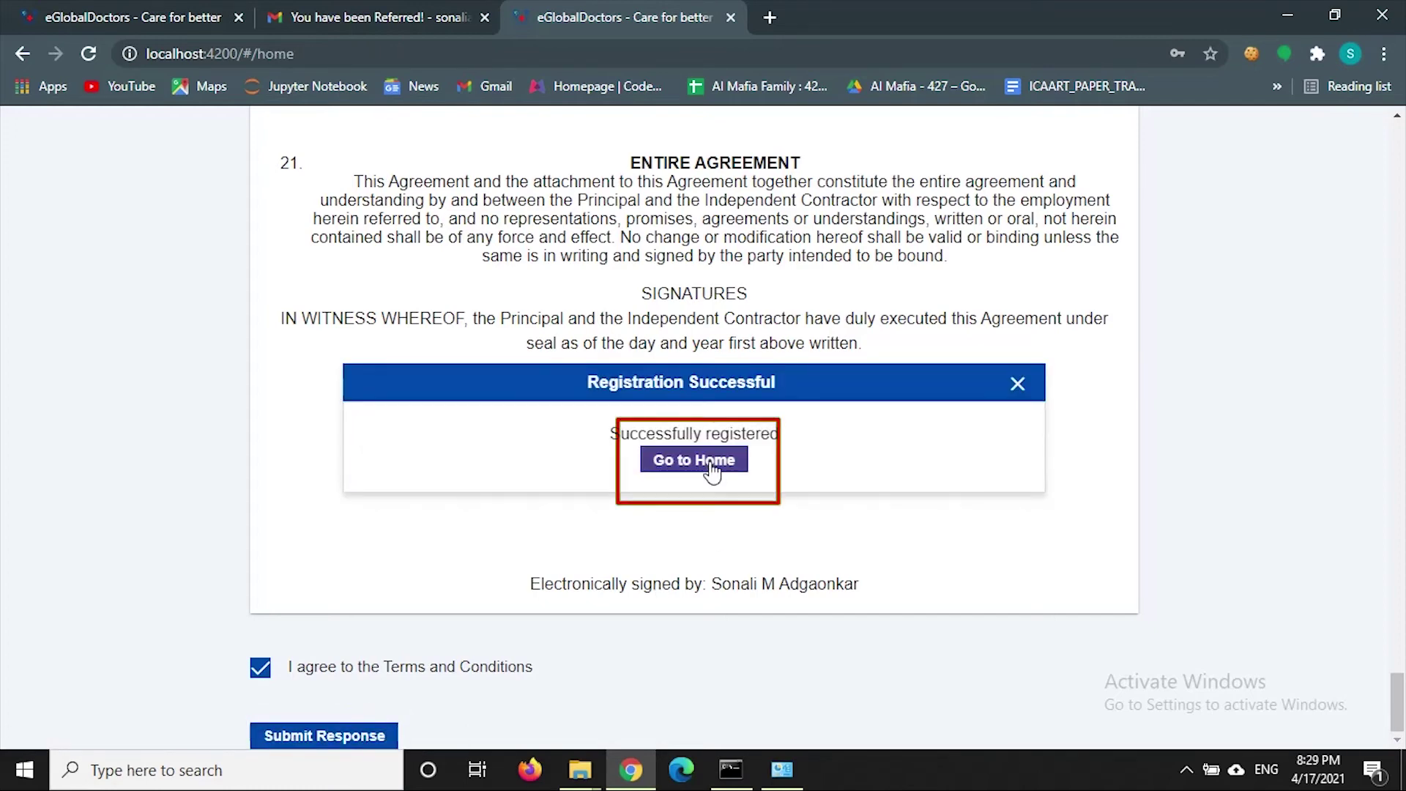
left_click(711, 469)
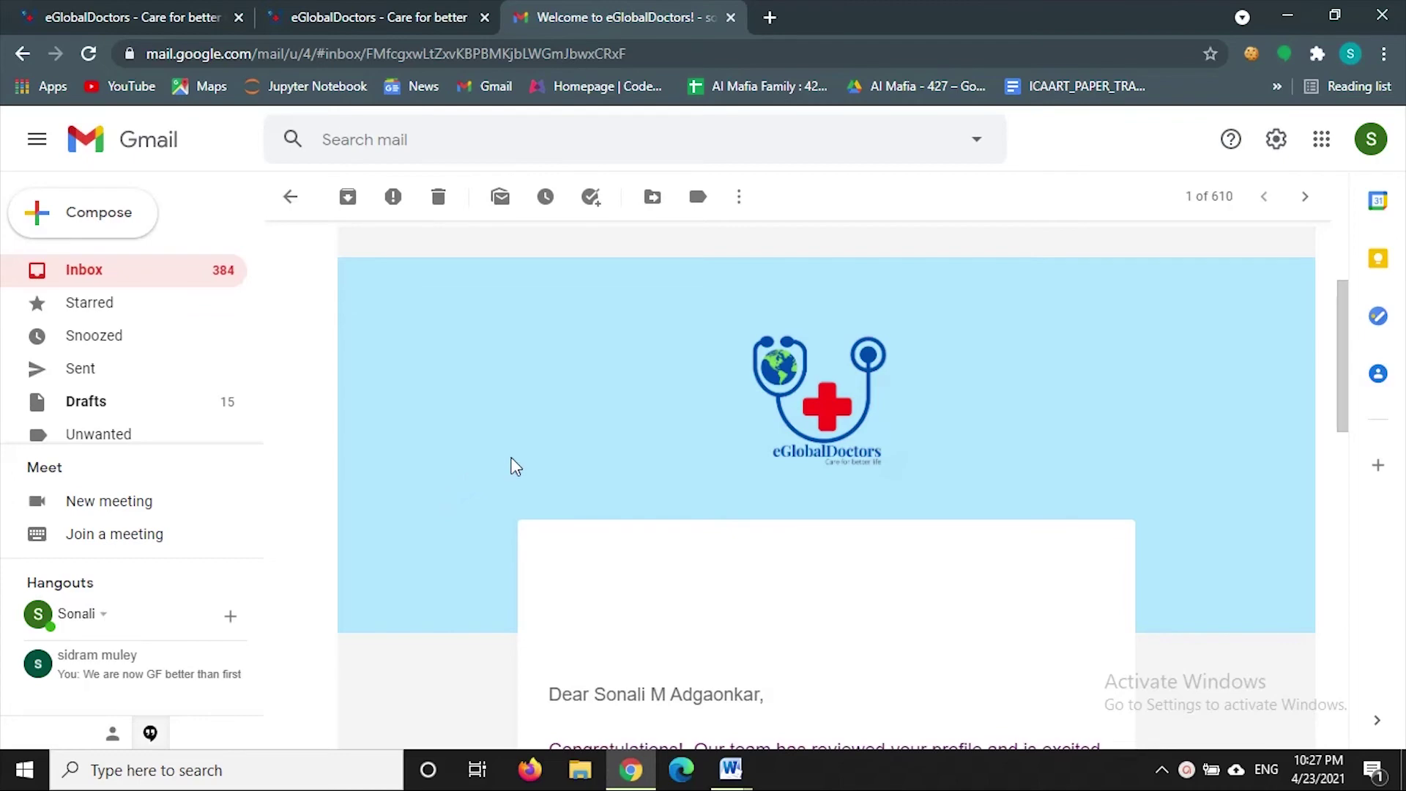
- Scroll to the temporary credentials in the welcome email and follow its Login link
scroll(515, 466, "down", 5)
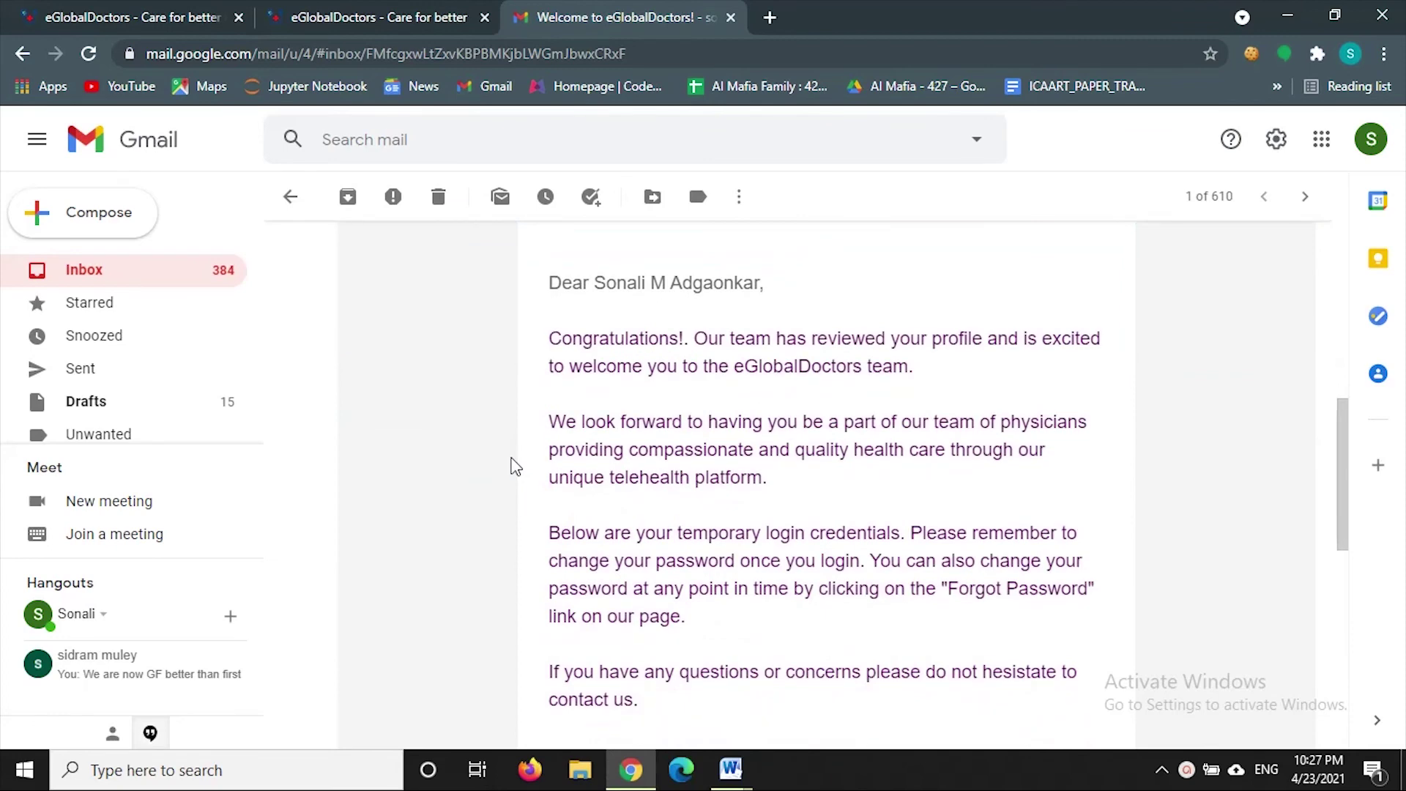
scroll(515, 465, "down", 7)
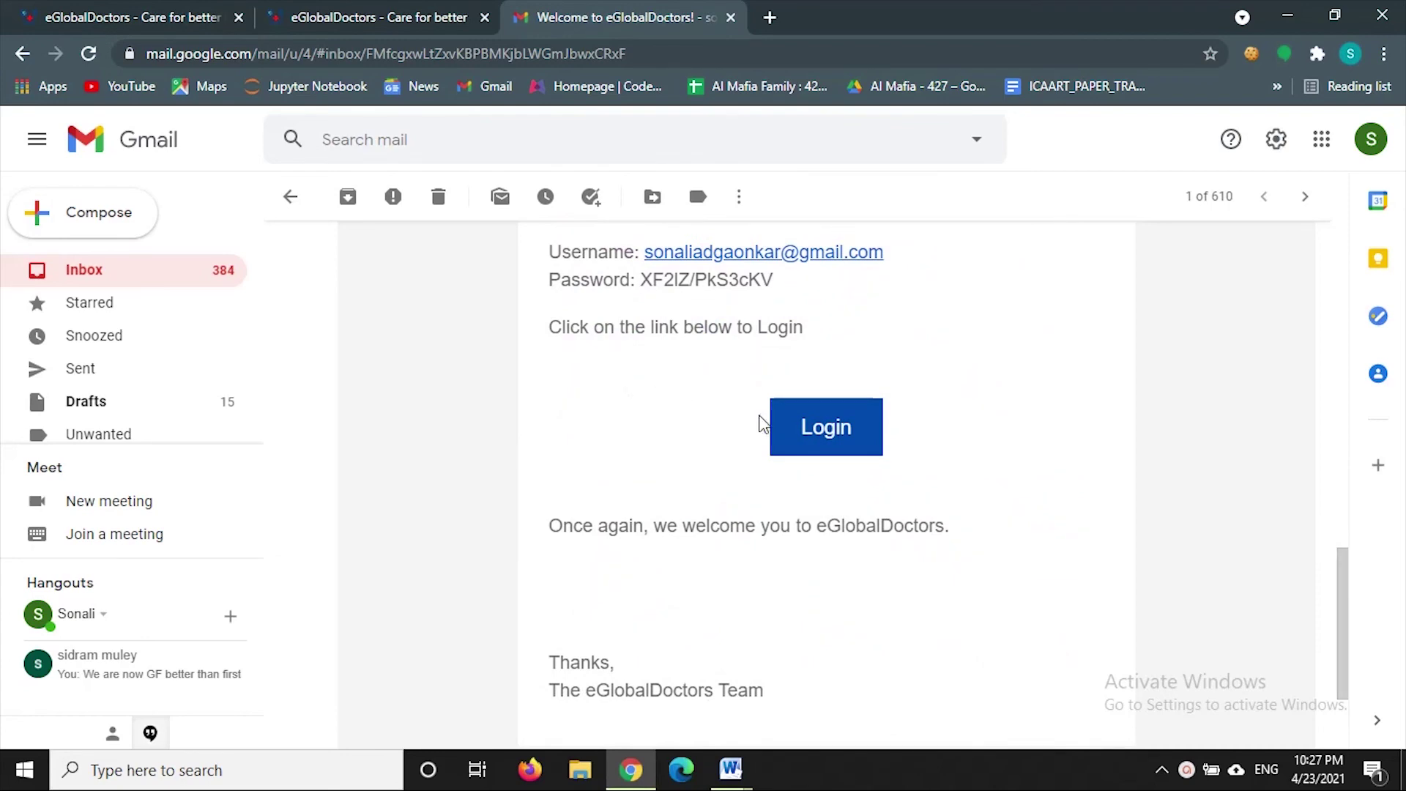
left_click(799, 439)
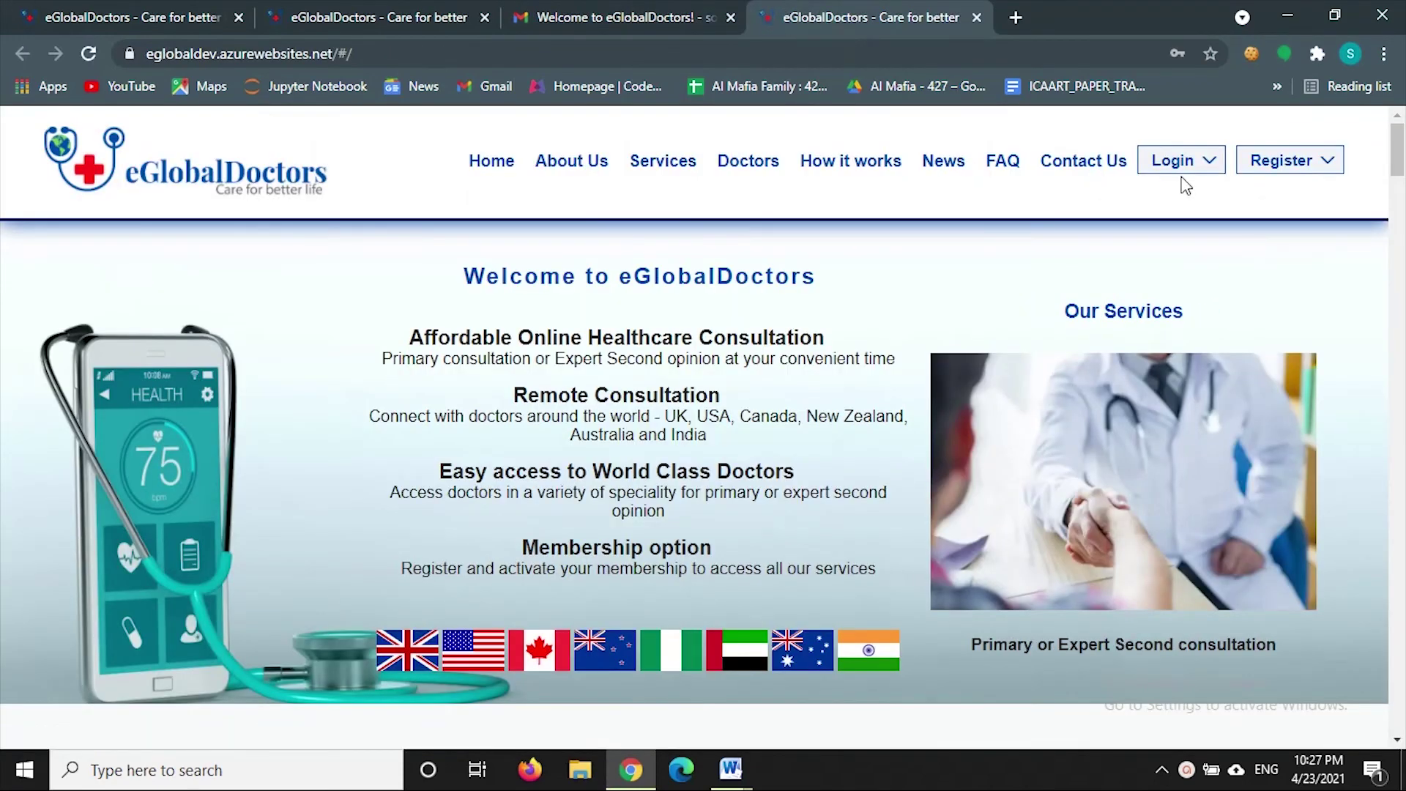
- Choose the Doctors login and copy the temporary password from the welcome email
left_click(1172, 159)
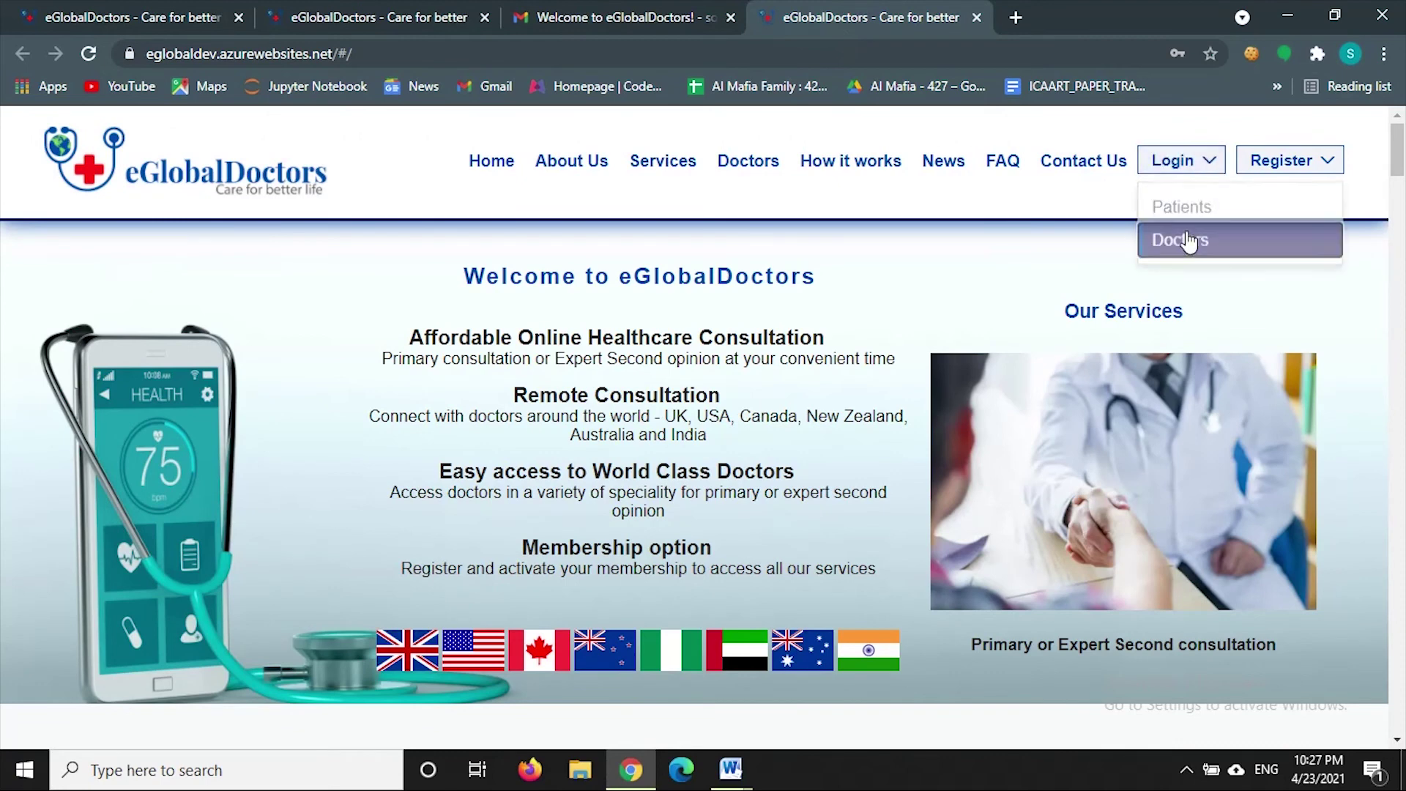
left_click(1188, 240)
key("ctrl+shift+Tab")
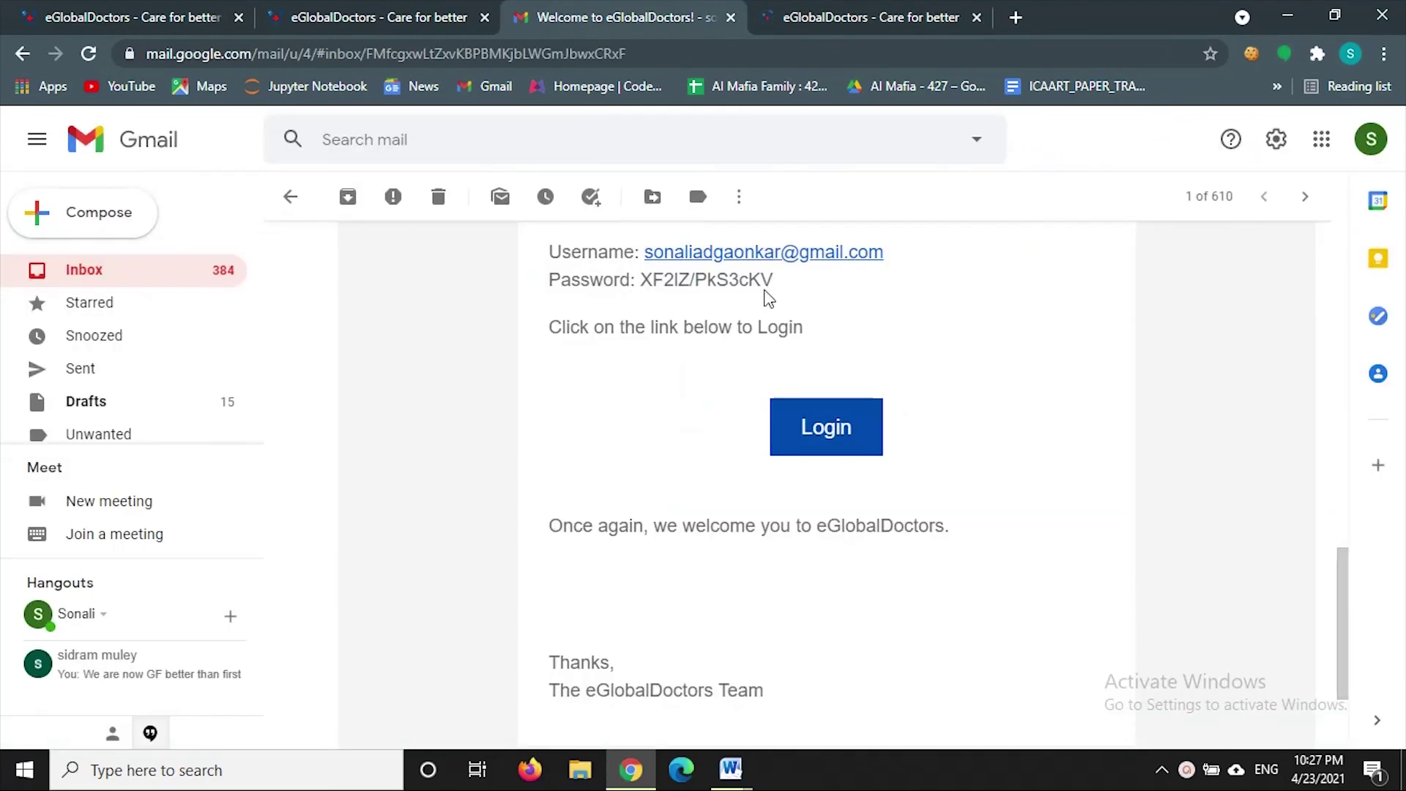
left_click_drag(770, 286, 641, 284)
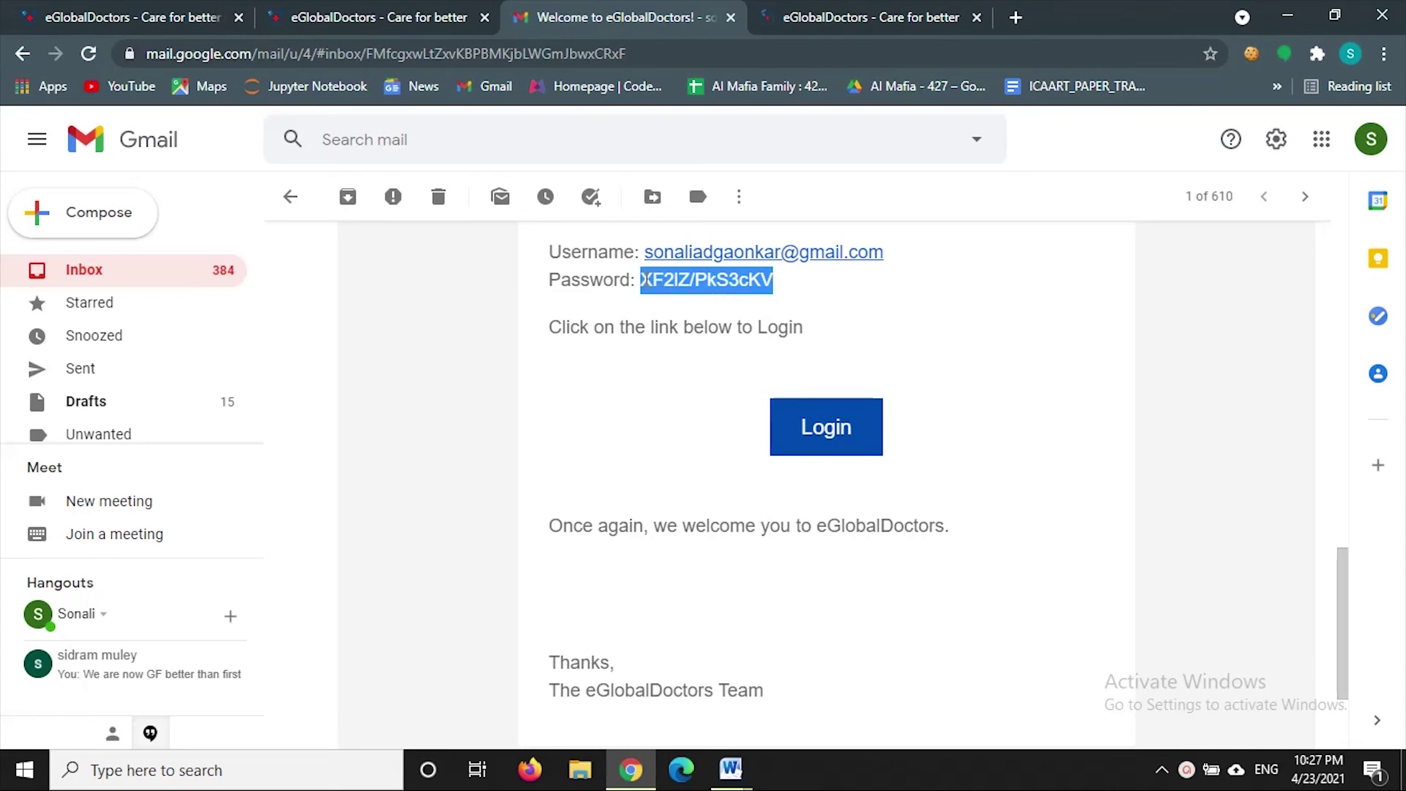
left_click(847, 29)
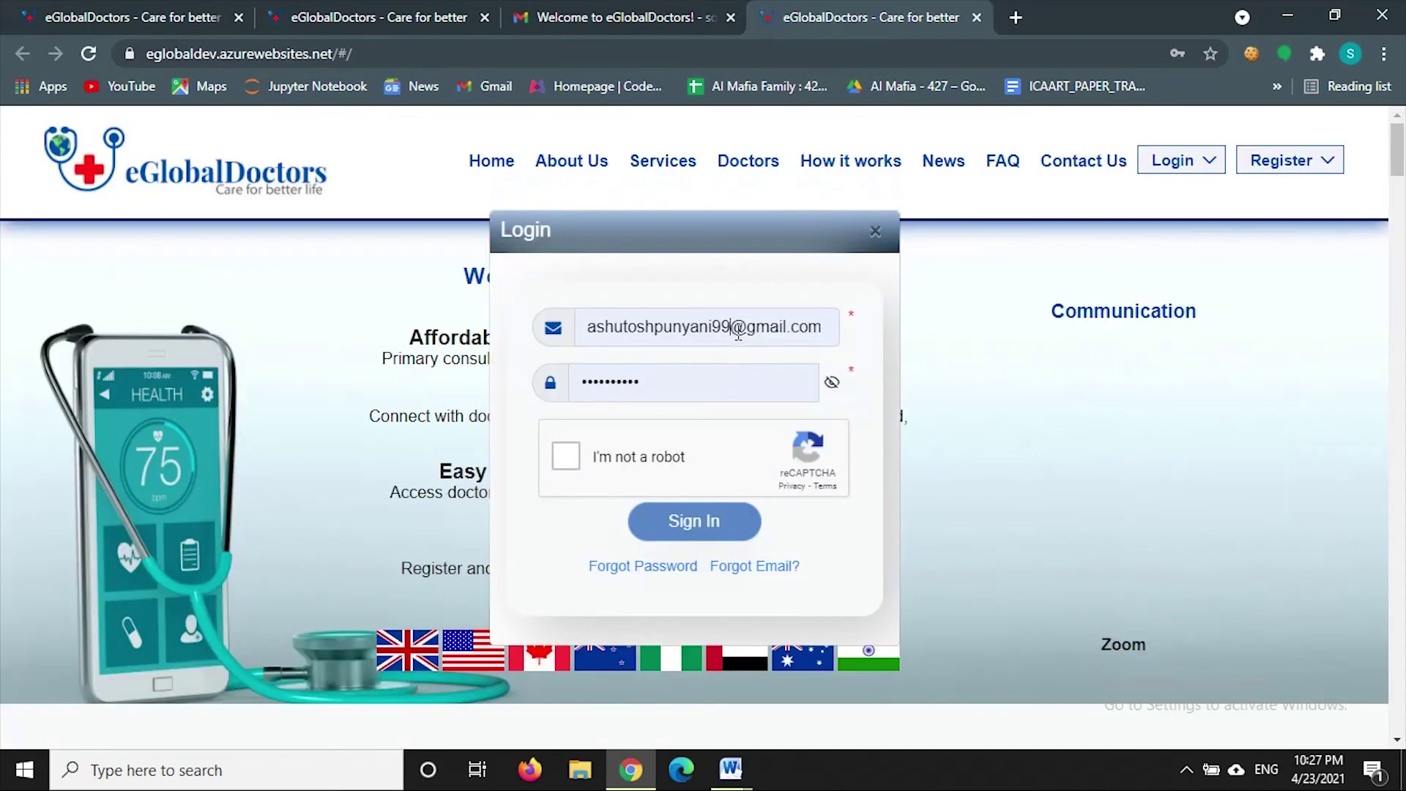
- Sign in with the saved doctor account, the pasted temporary password and reCAPTCHA
left_click(738, 330)
left_click(697, 574)
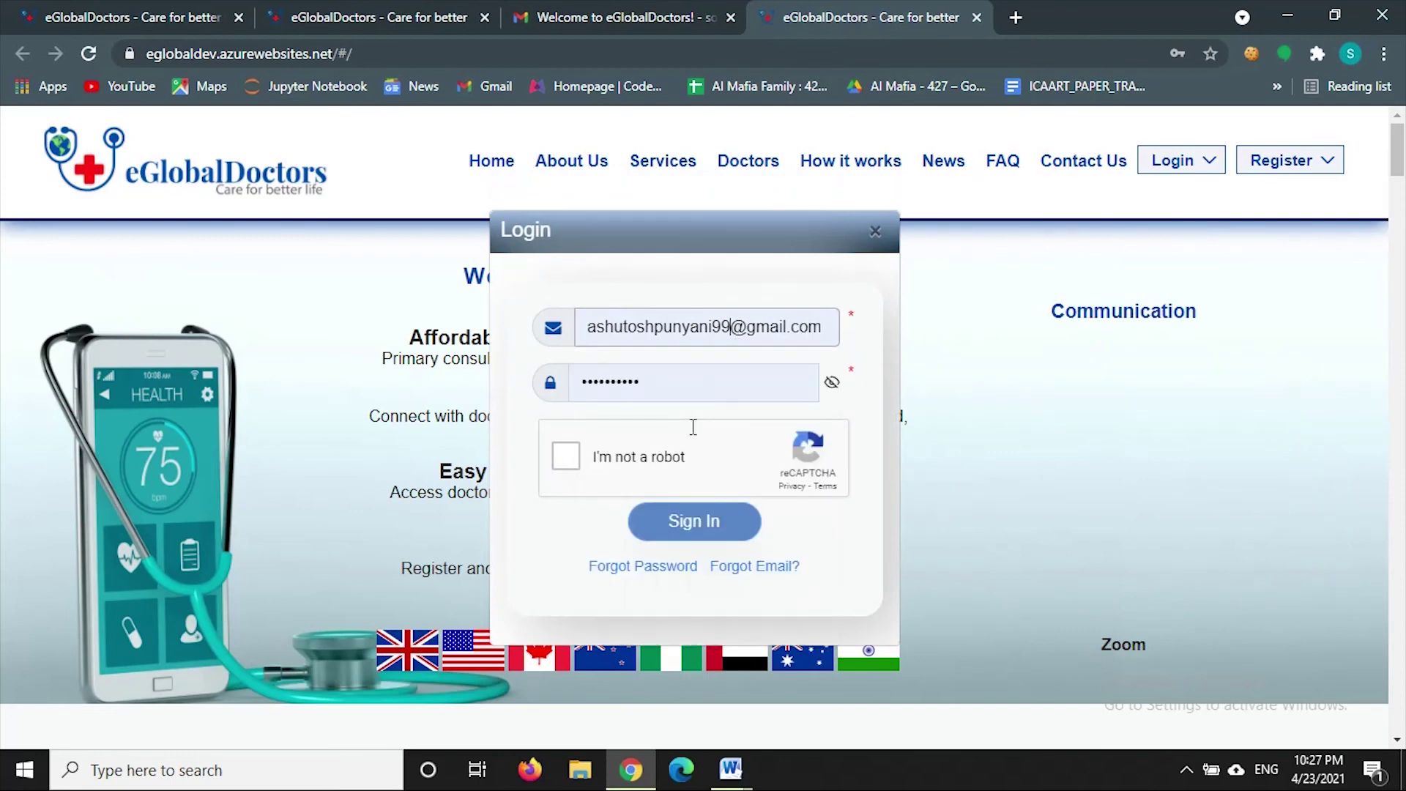
double_click(586, 380)
left_click_drag(586, 380, 571, 380)
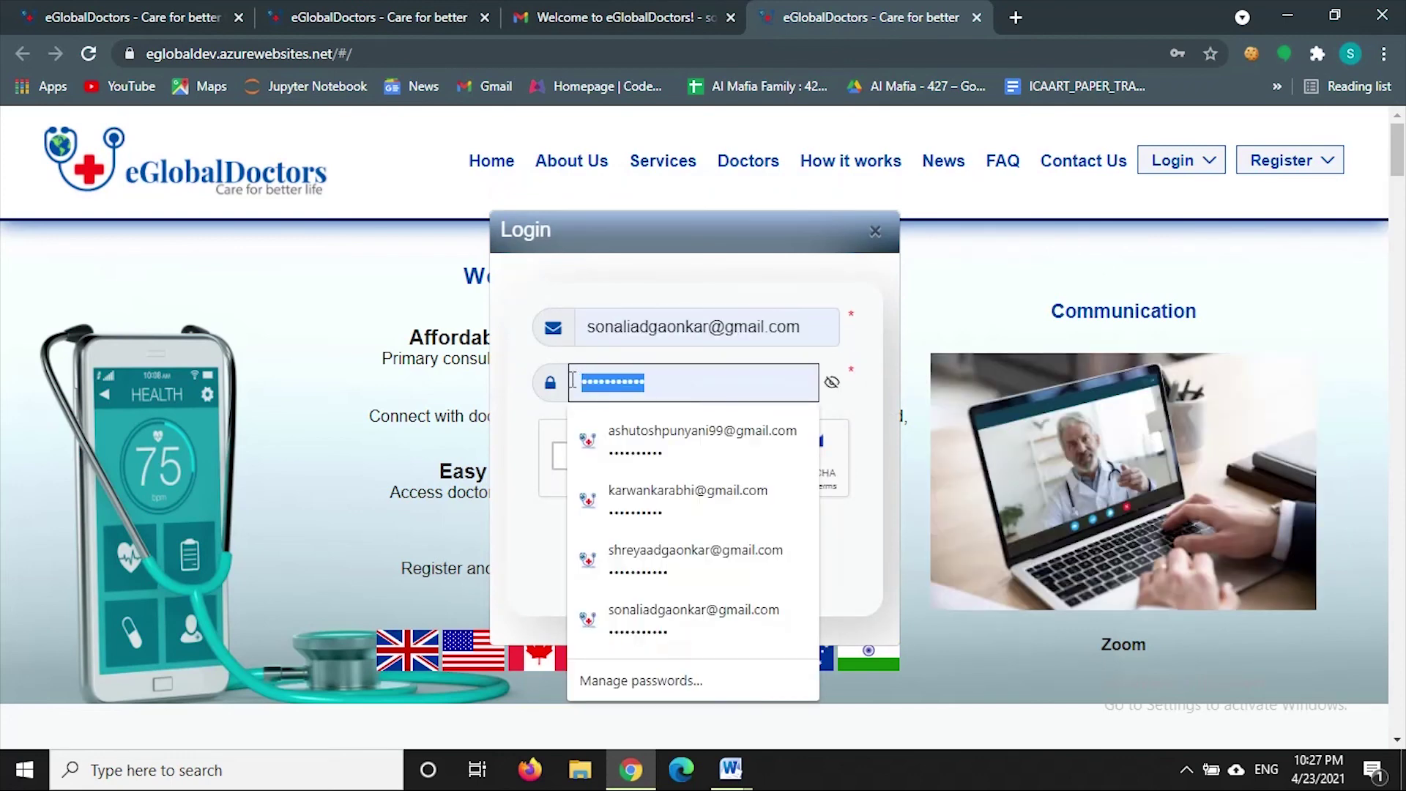
key("ctrl+v")
left_click(565, 456)
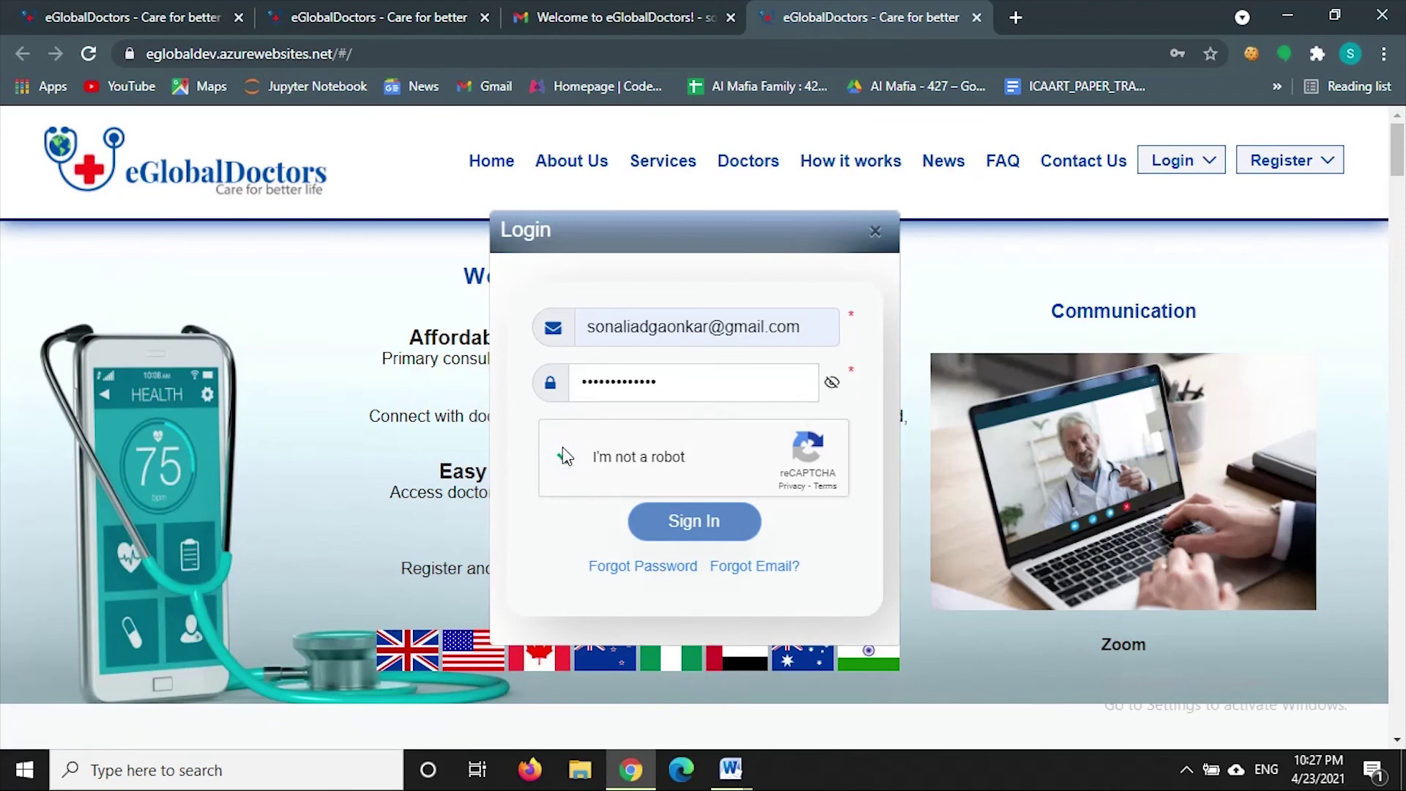
left_click(692, 524)
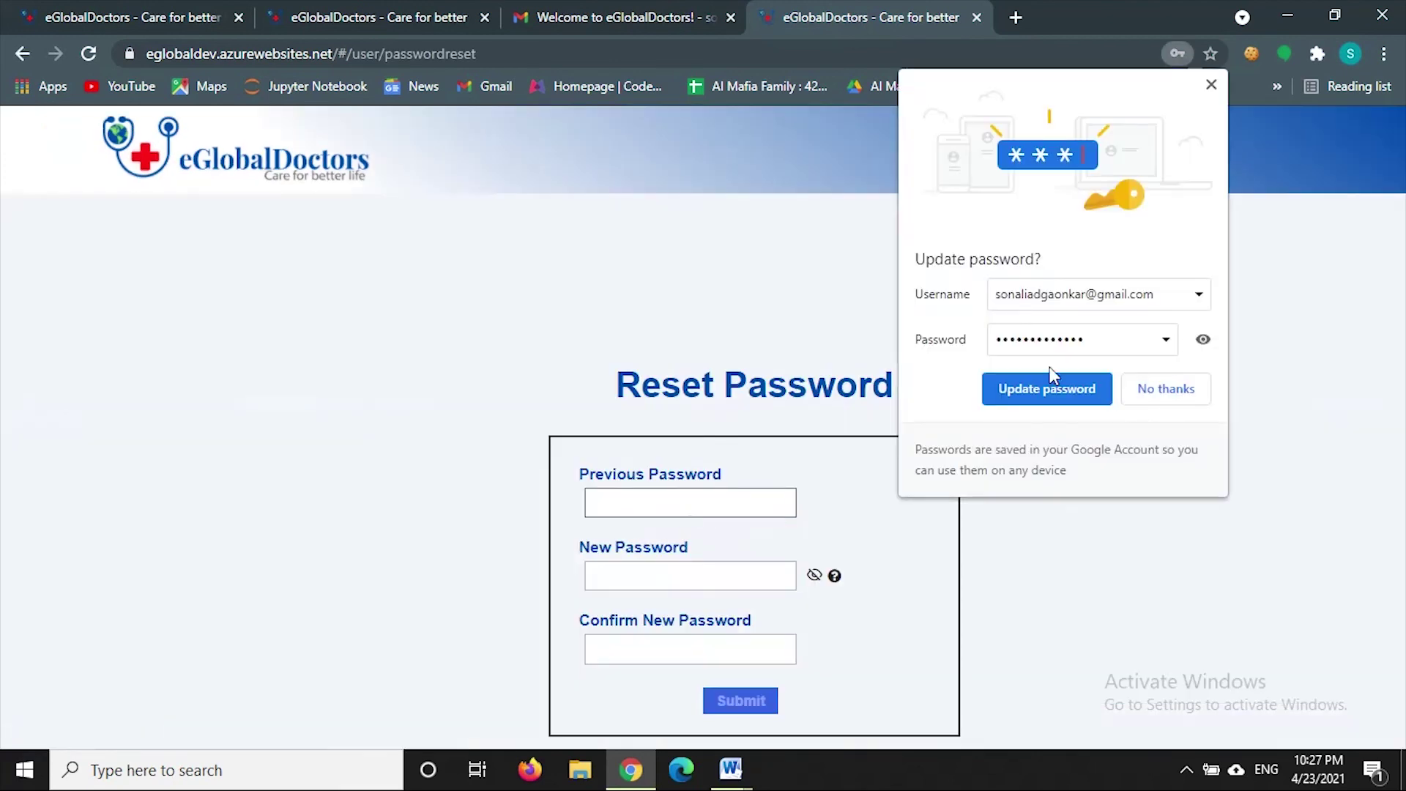
- Paste the temporary password as Previous Password and enter a new password
left_click(1212, 85)
left_click(674, 499)
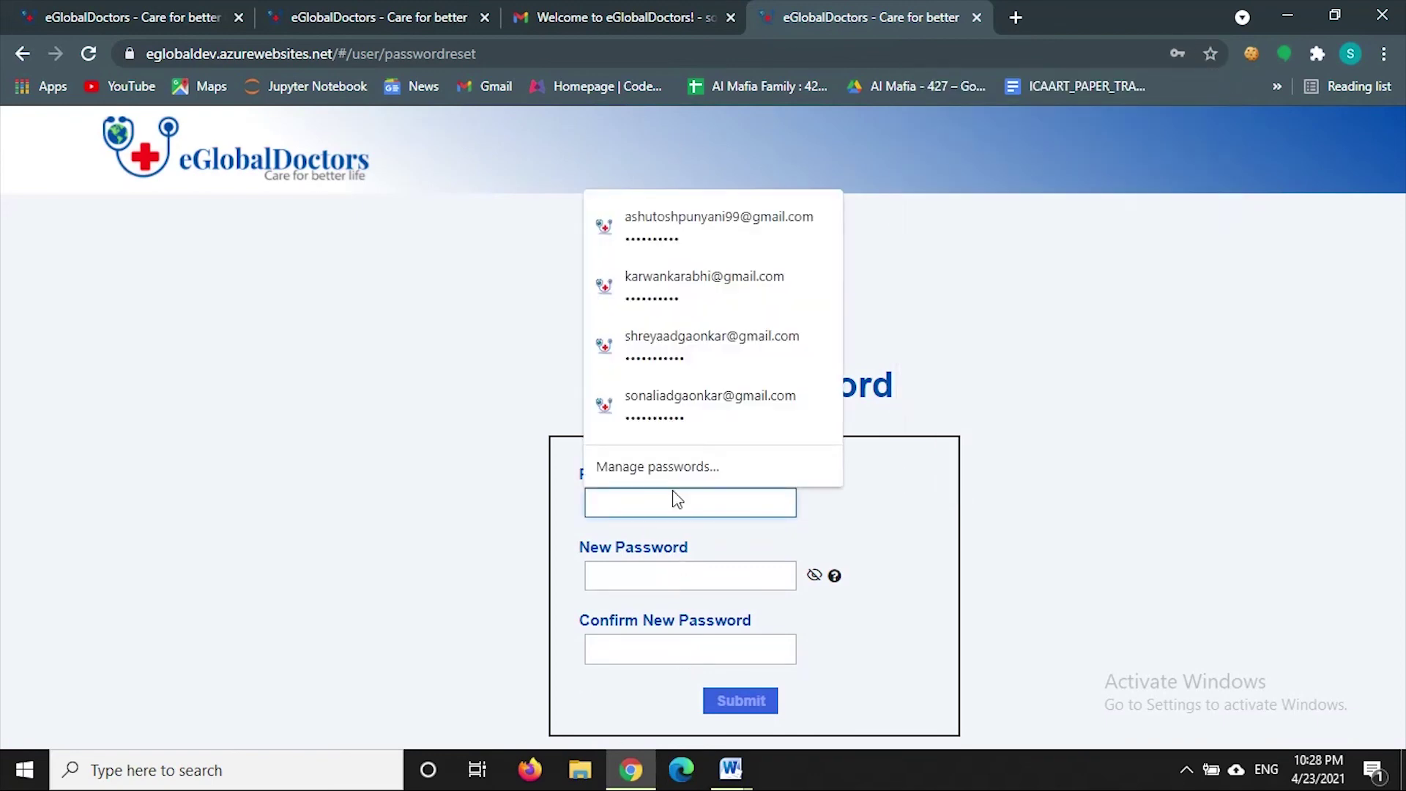
key("ctrl+v")
left_click(628, 586)
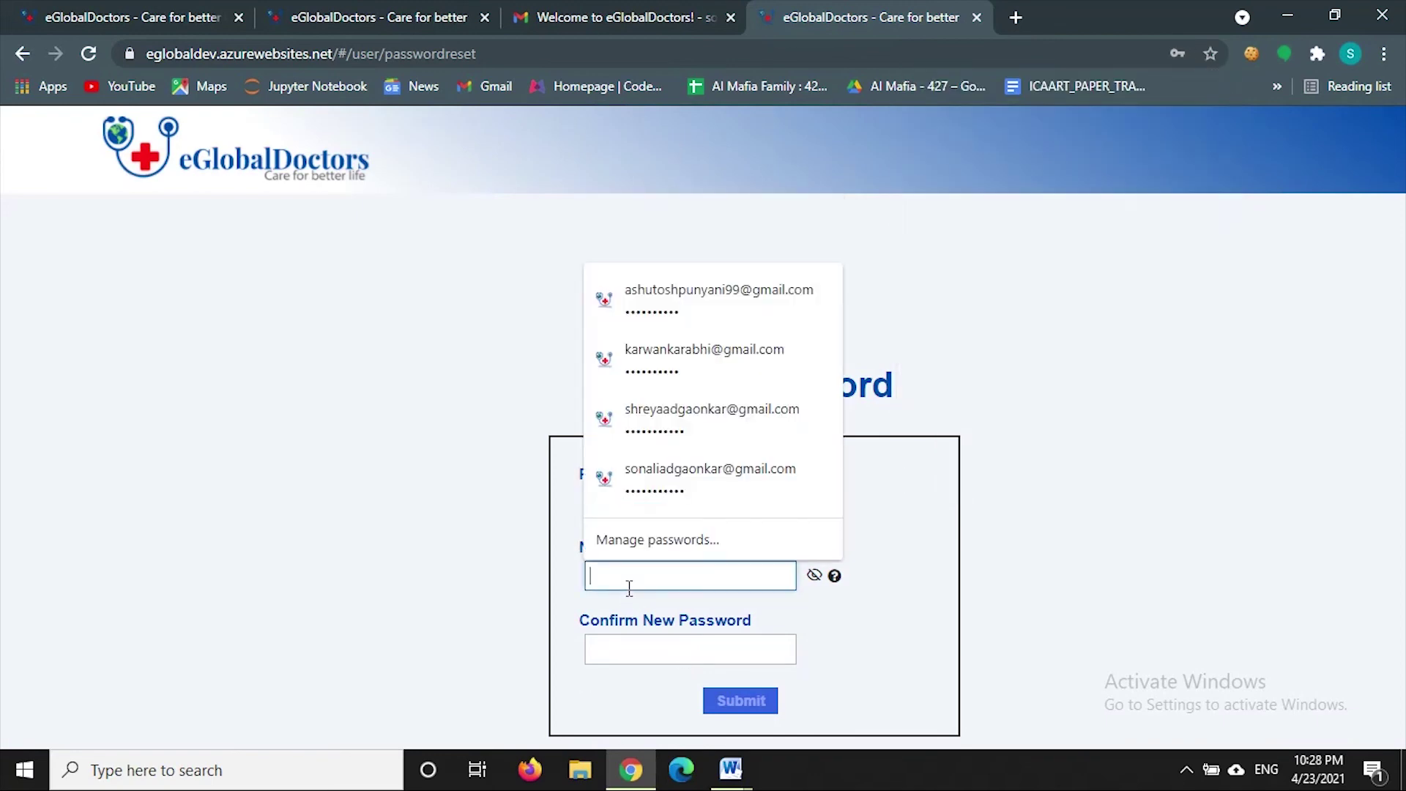
type("**")
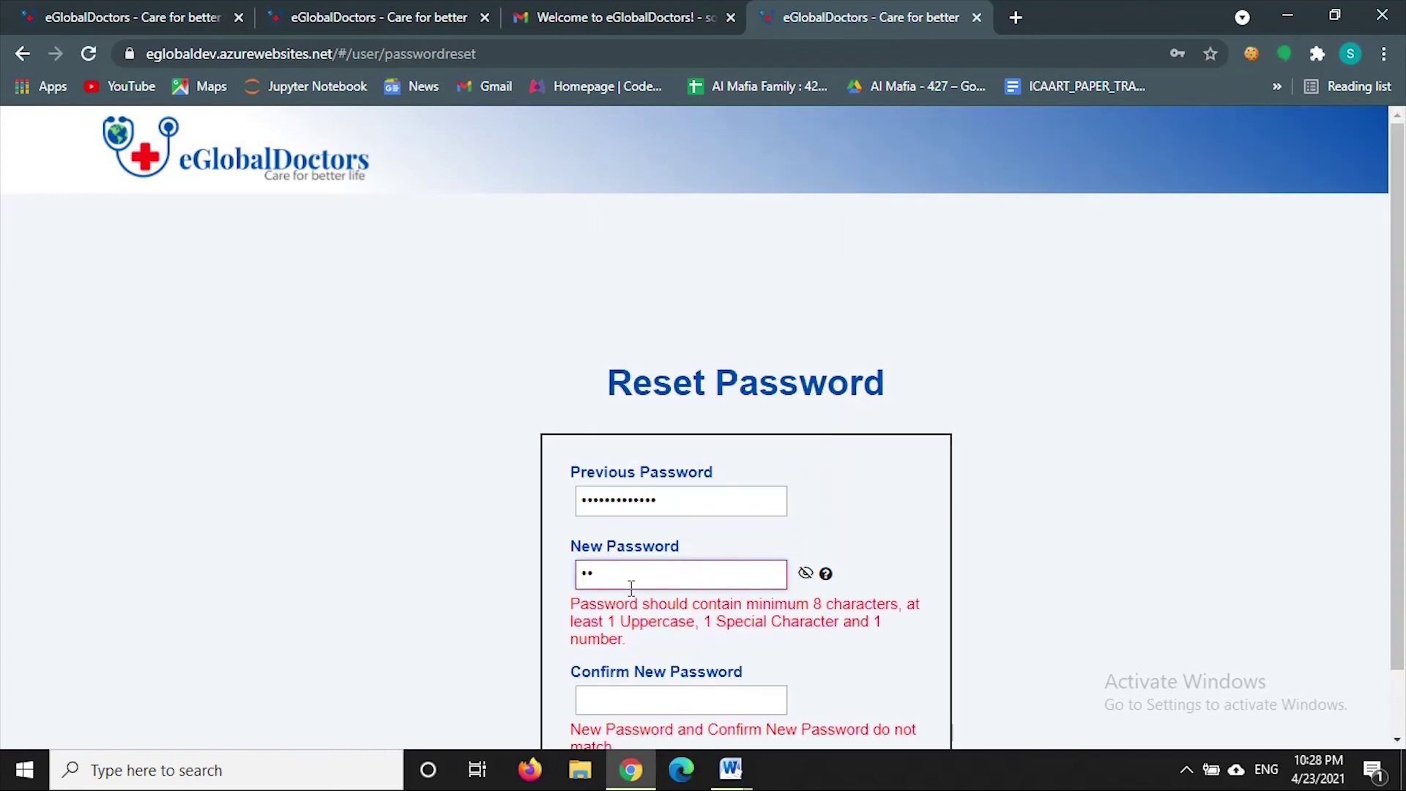
type("*********")
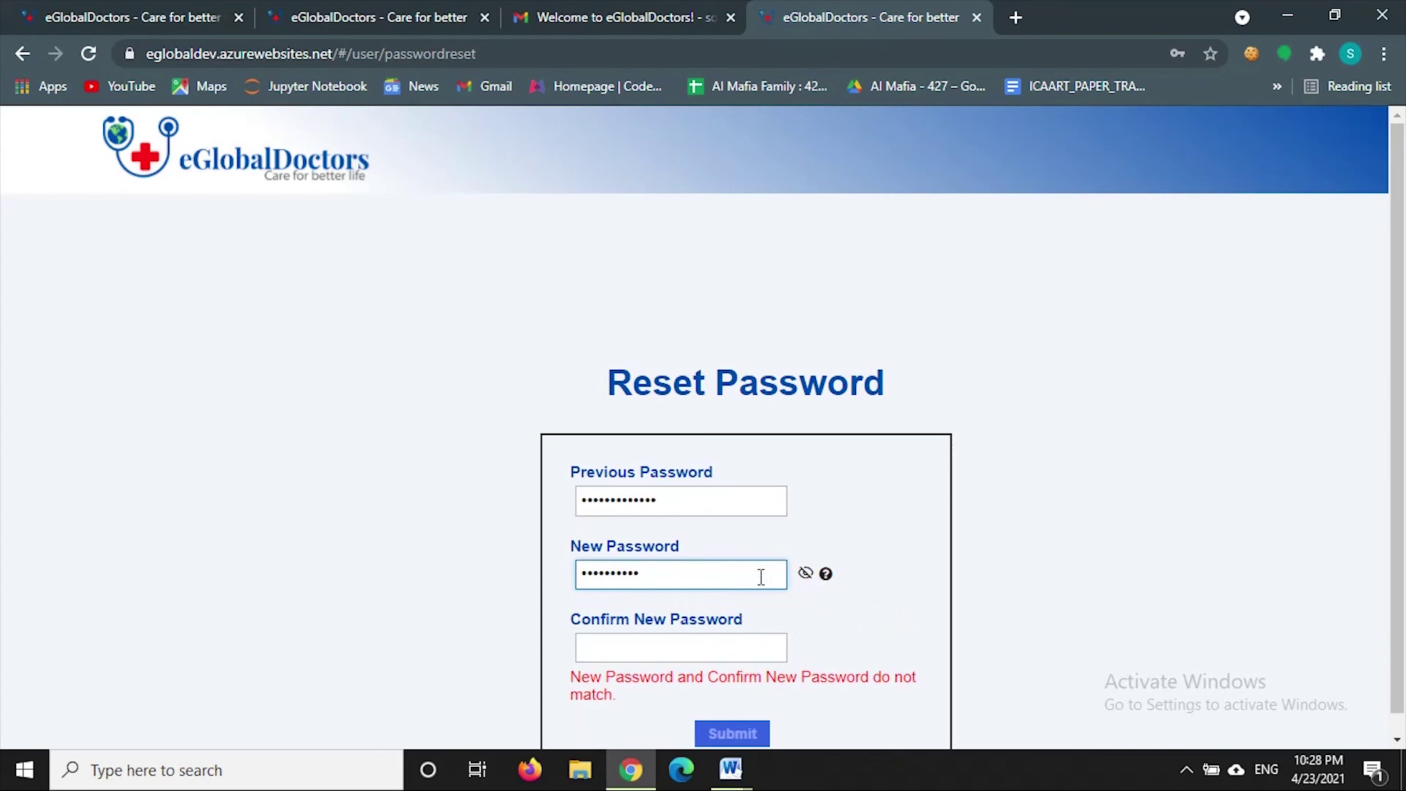
key("BackSpace")
key("BackSpace")
key("BackSpace")
key("BackSpace")
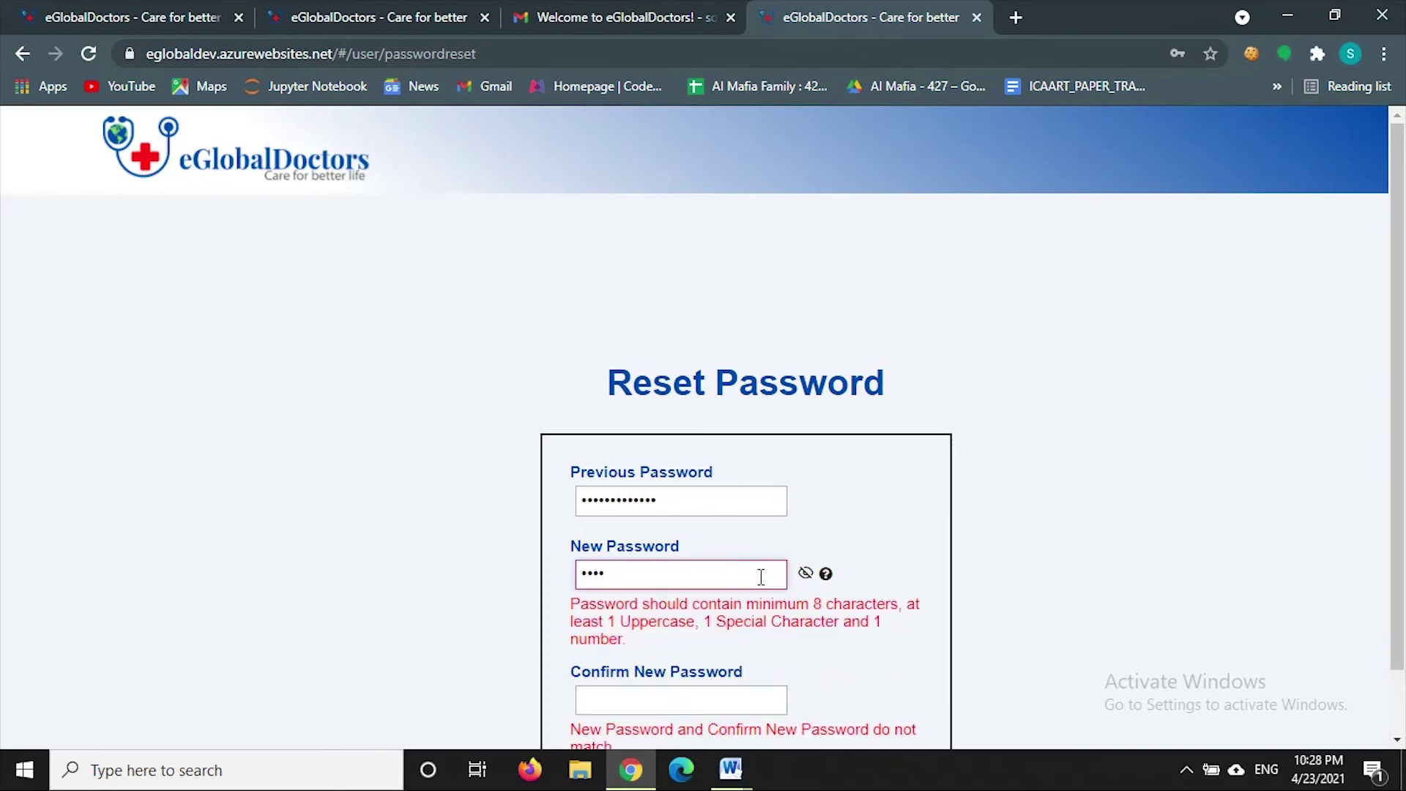
key("BackSpace")
key("BackSpace")
key("BackSpace")
key("BackSpace")
type("********")
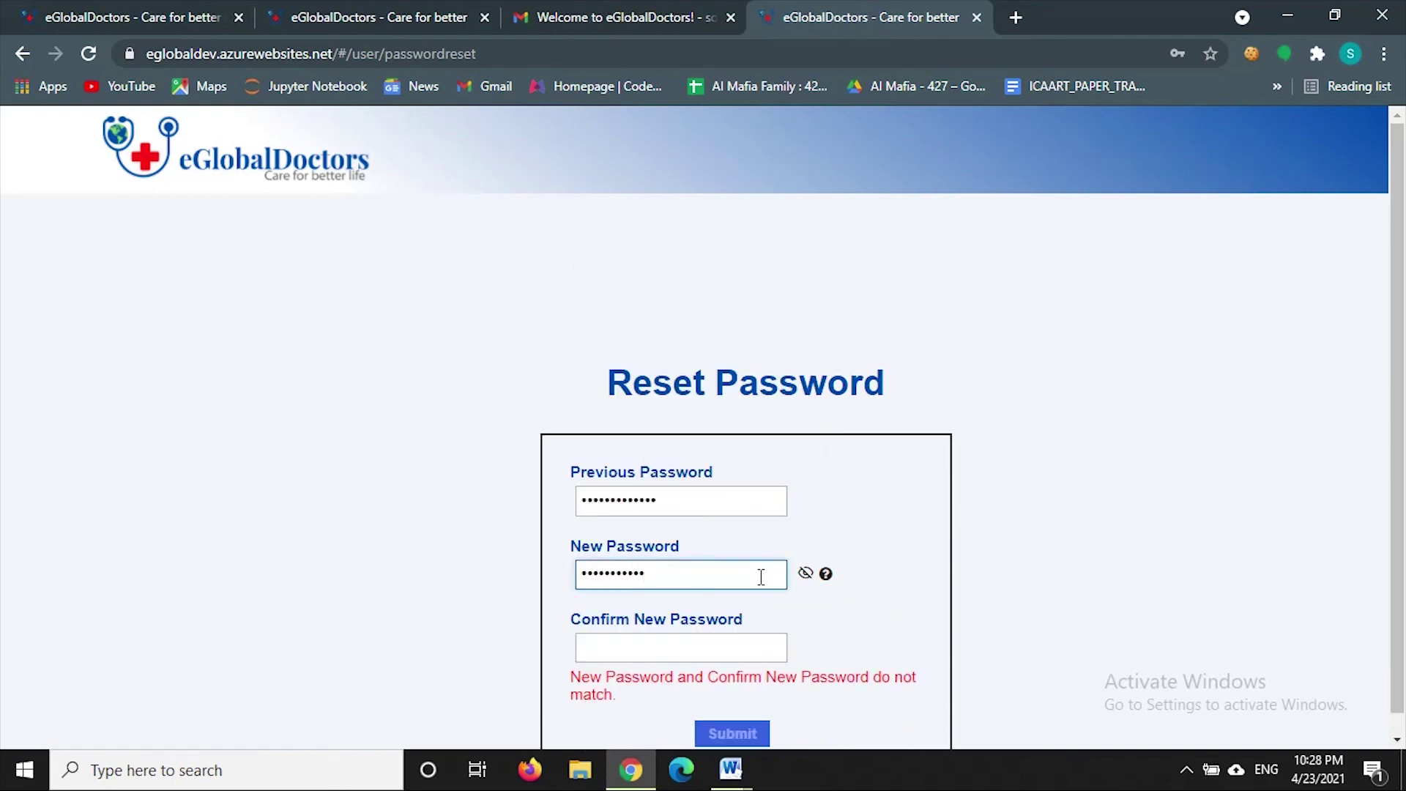
- Re-enter the new password in Confirm New Password and toggle visibility to check it
scroll(760, 577, "down", 1)
left_click(707, 622)
type("*")
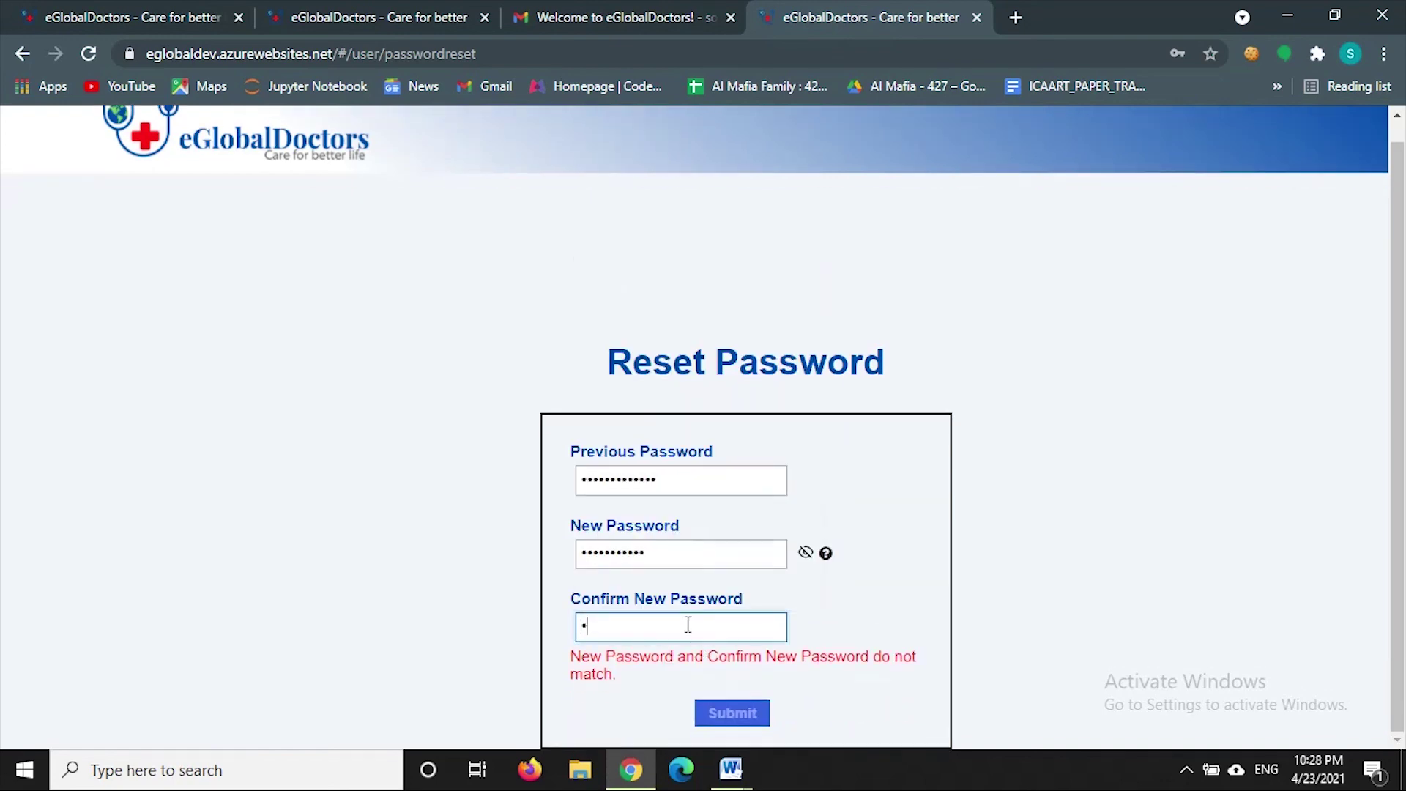
type("**********")
left_click(835, 577)
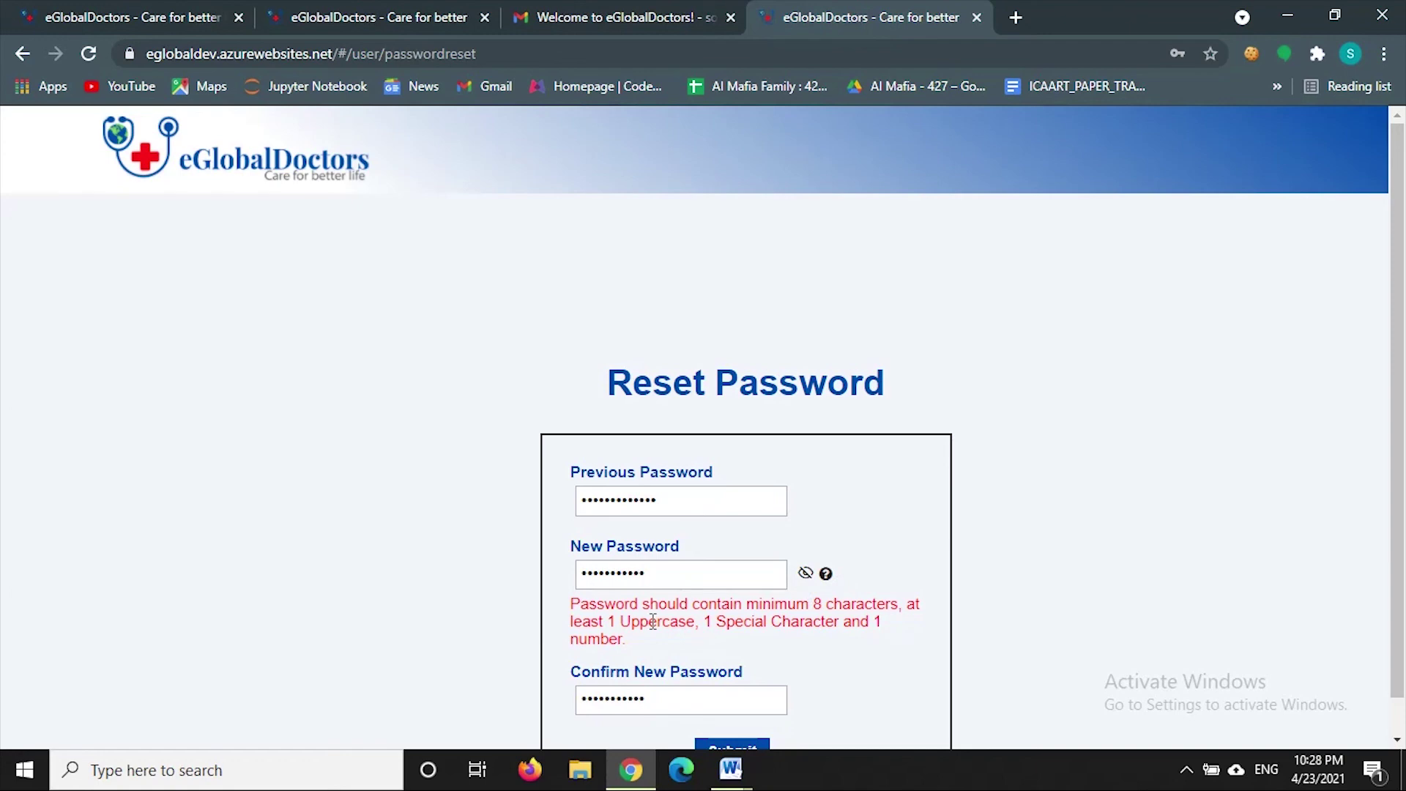
left_click(805, 572)
left_click(805, 573)
scroll(732, 703, "down", 1)
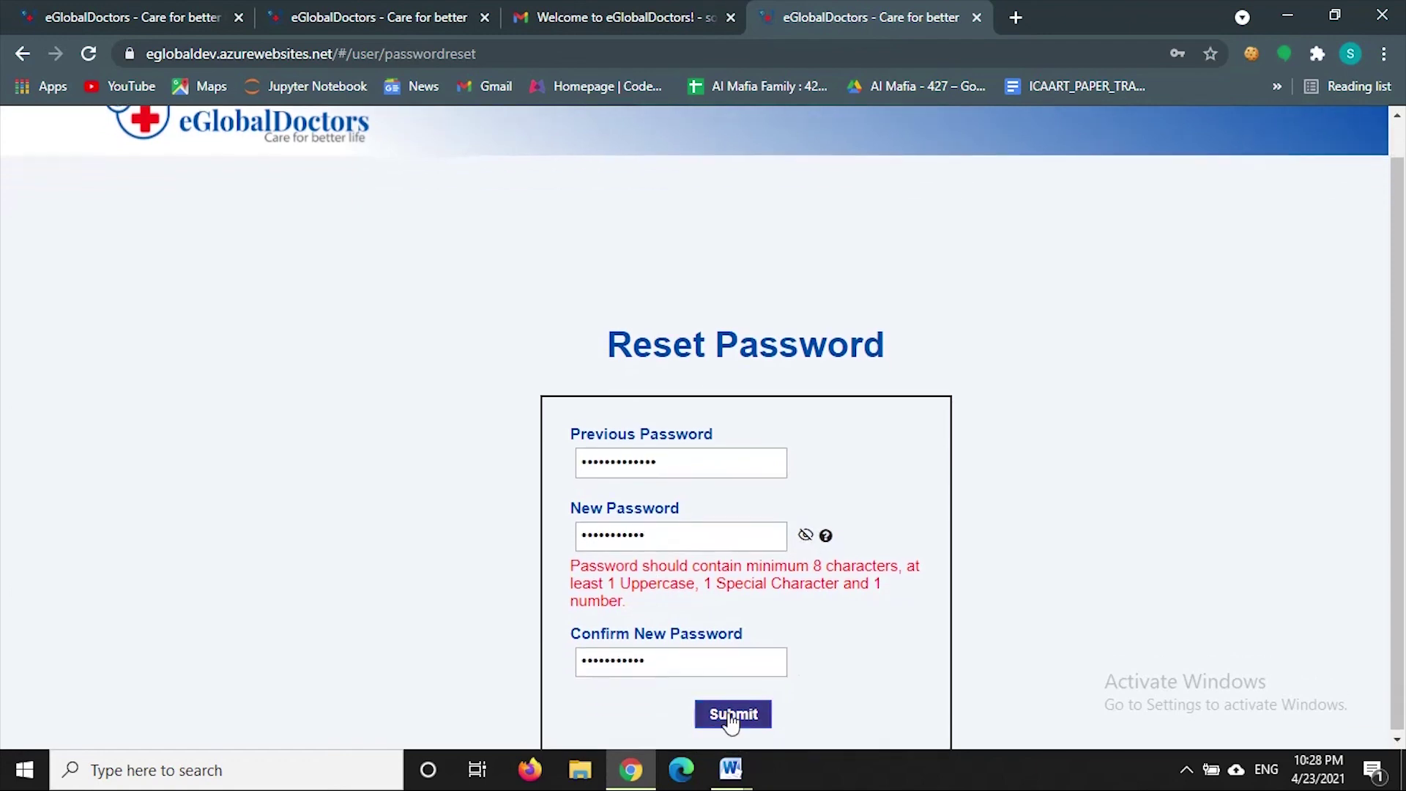
- Submit the new password and dismiss Chrome's update-password prompt on the Doctor Dashboard
left_click(730, 716)
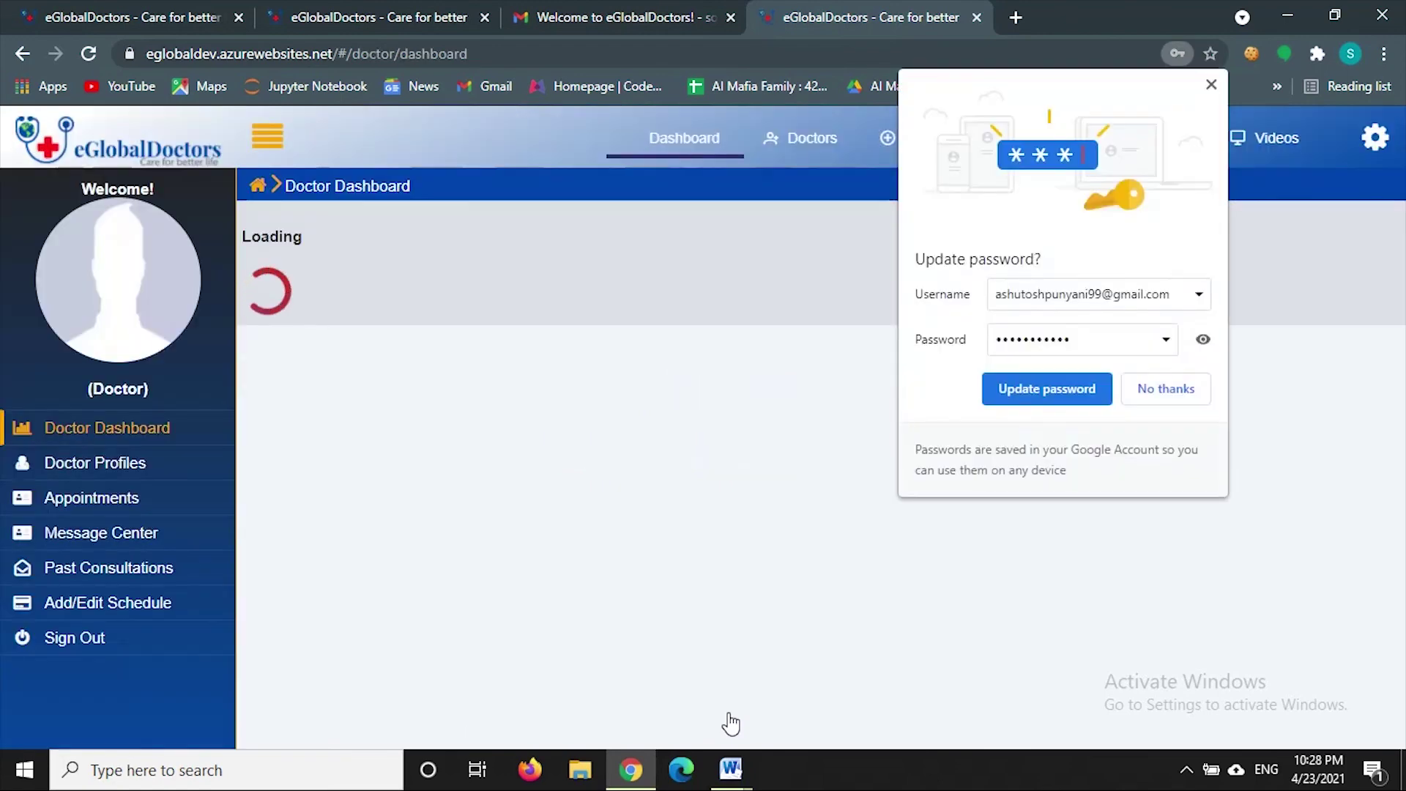
left_click(695, 379)
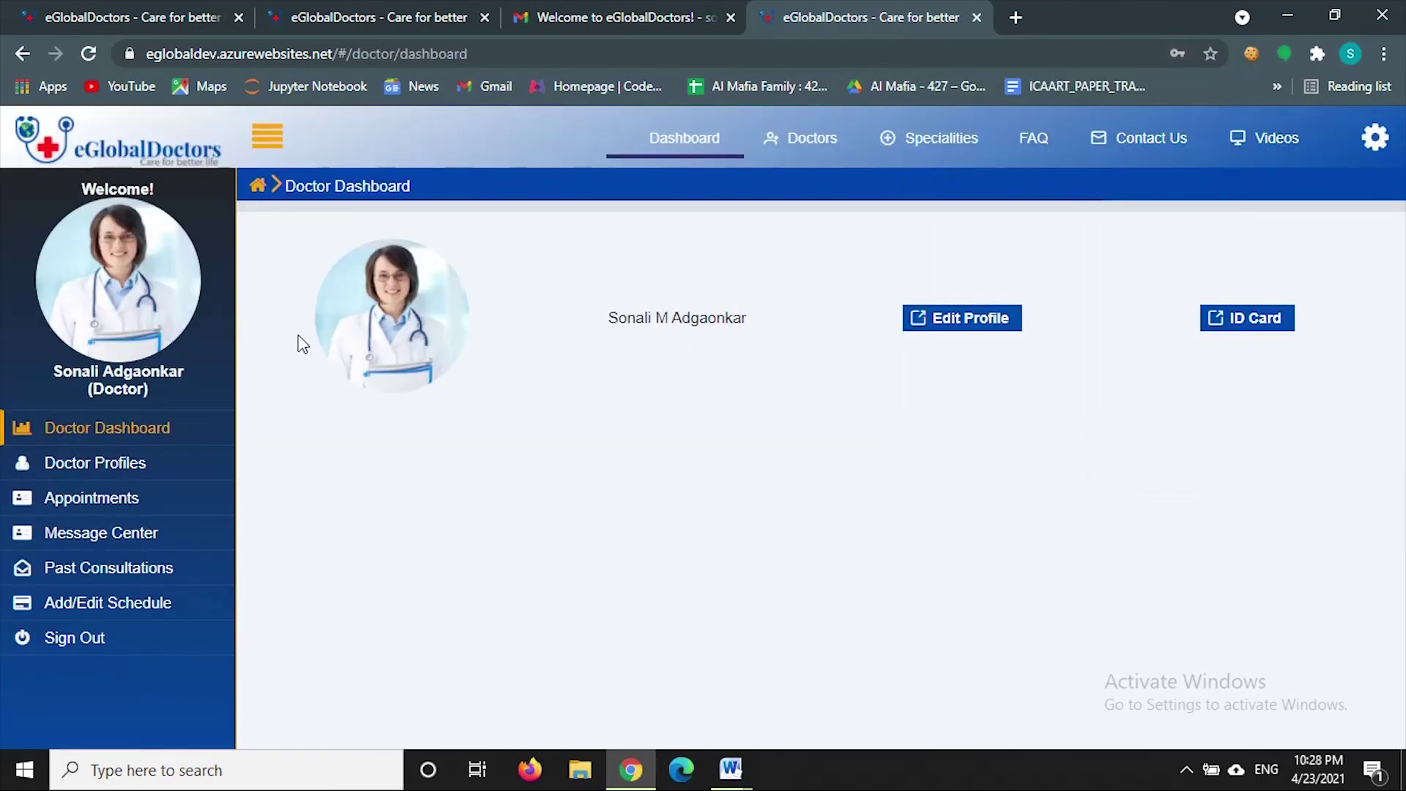